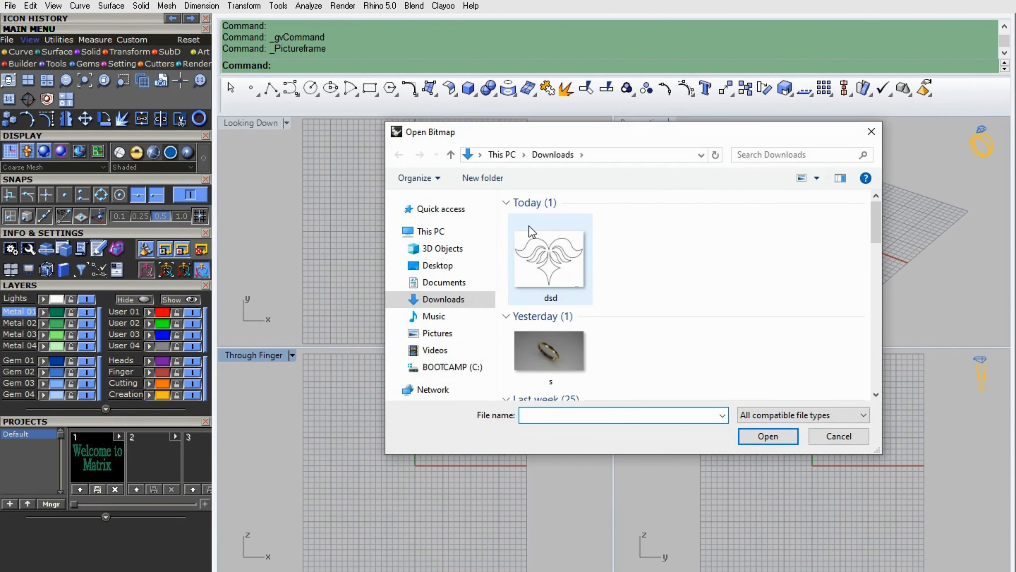
# Insert the dsd bitmap from Downloads as a picture frame in the Looking Down view
pyautogui.doubleClick(532, 231)
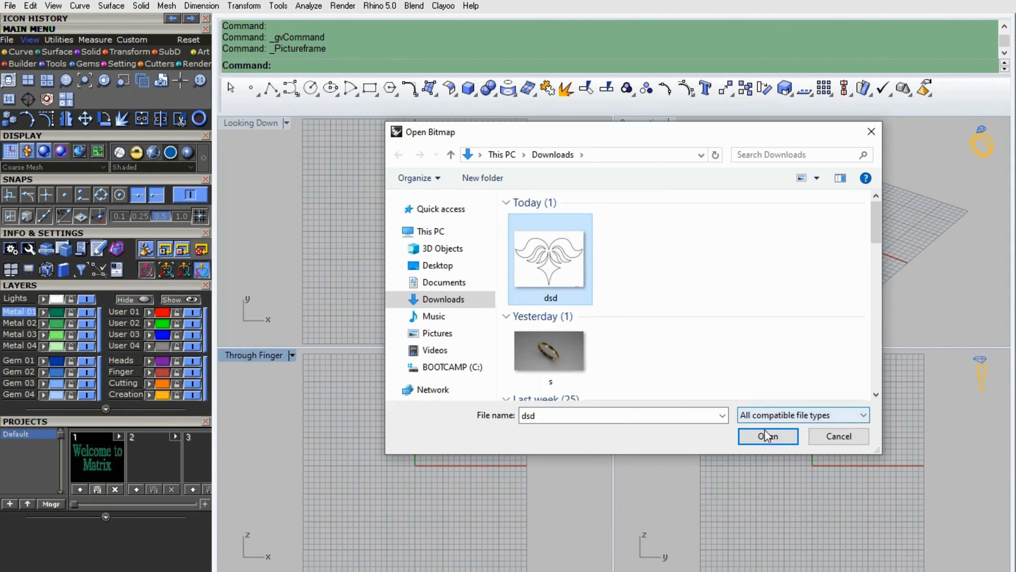
pyautogui.click(359, 216)
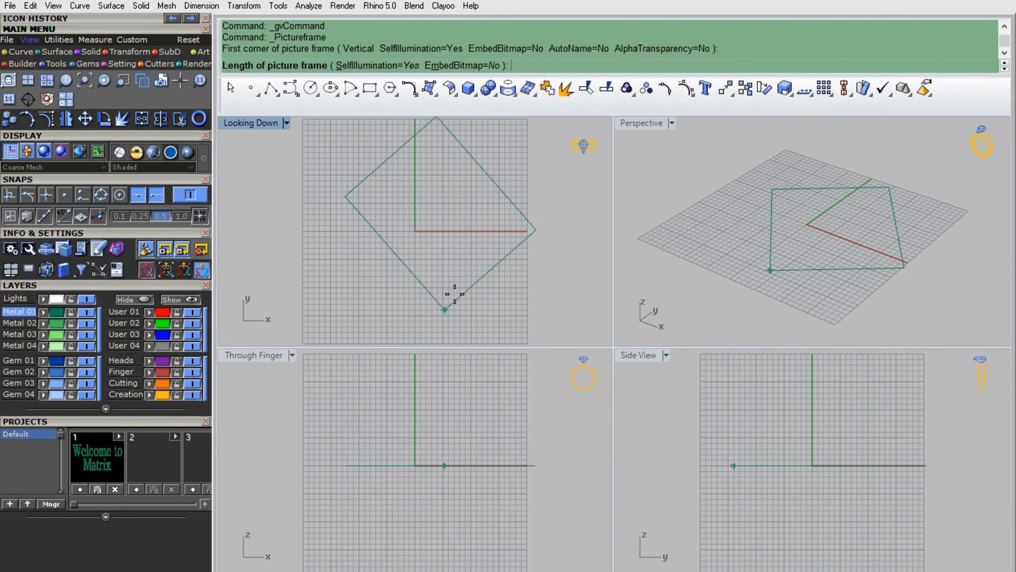
pyautogui.click(490, 194)
pyautogui.click(422, 164)
pyautogui.scroll(2, 410, 144)
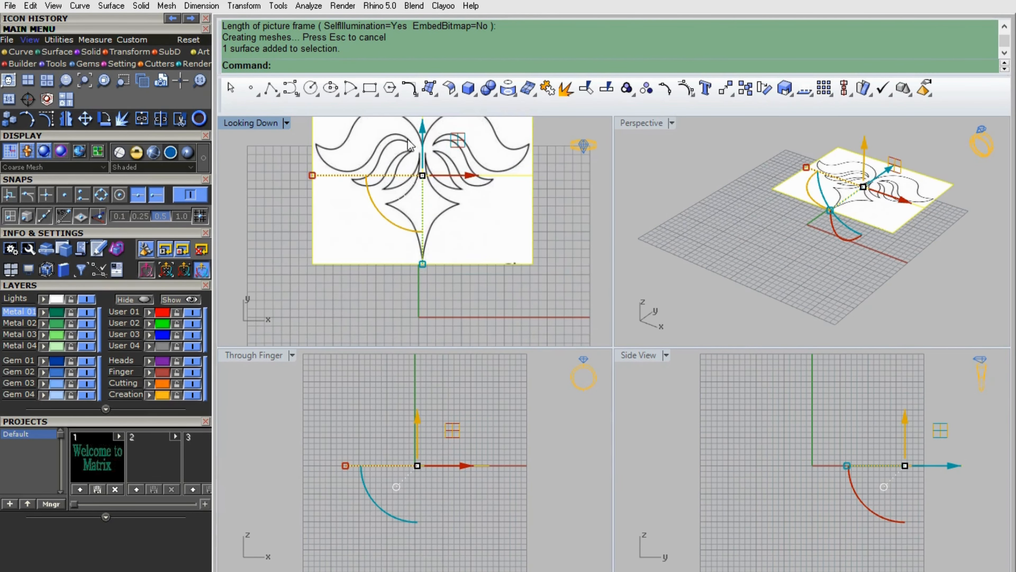
# Maximize the Looking Down view and move the picture so the ornament is centred on the vertical axis
pyautogui.doubleClick(265, 123)
pyautogui.moveTo(487, 192); pyautogui.dragTo(486, 349)
pyautogui.moveTo(555, 391); pyautogui.dragTo(550, 392)
pyautogui.scroll(6, 515, 520)
pyautogui.scroll(-3, 510, 525)
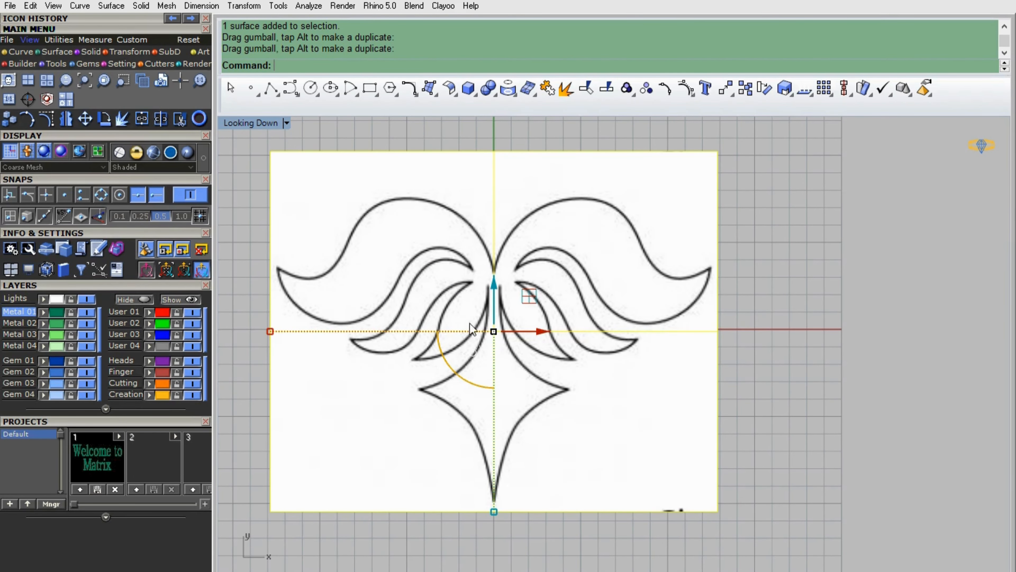
pyautogui.scroll(2, 480, 234)
pyautogui.moveTo(538, 357); pyautogui.dragTo(541, 359)
pyautogui.press('Escape')
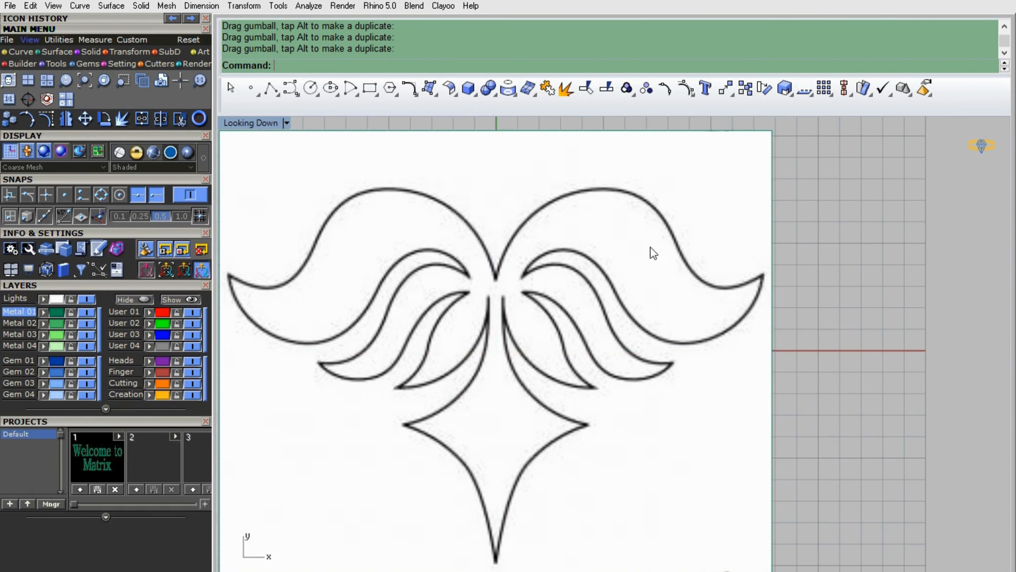
# Draw a vertical BothSides line with its middle at 0, extending beyond the picture along the ornament's symmetry axis
pyautogui.scroll(-2, 536, 210)
pyautogui.click(22, 52)
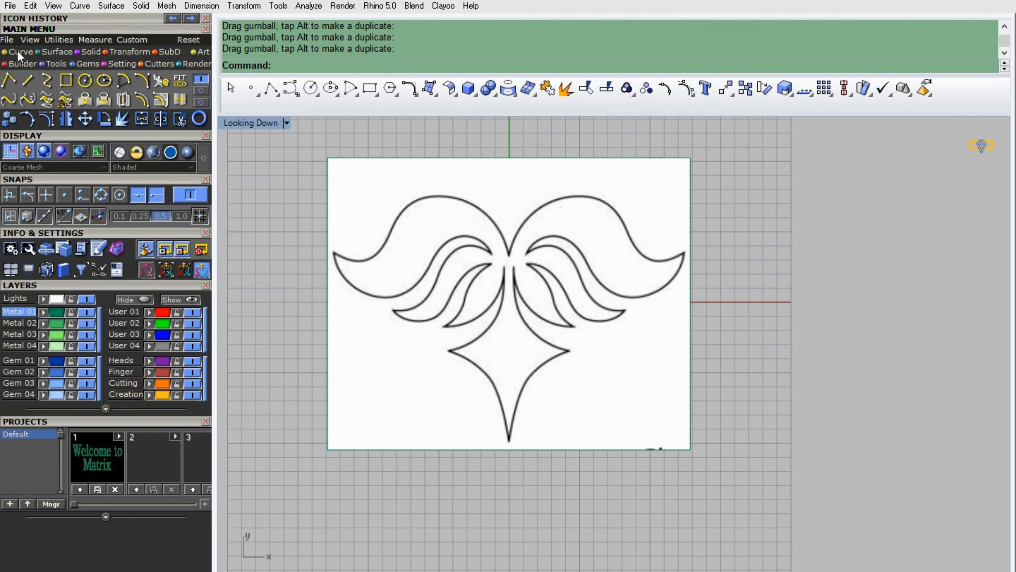
pyautogui.click(27, 80)
pyautogui.write('b')
pyautogui.press('Return')
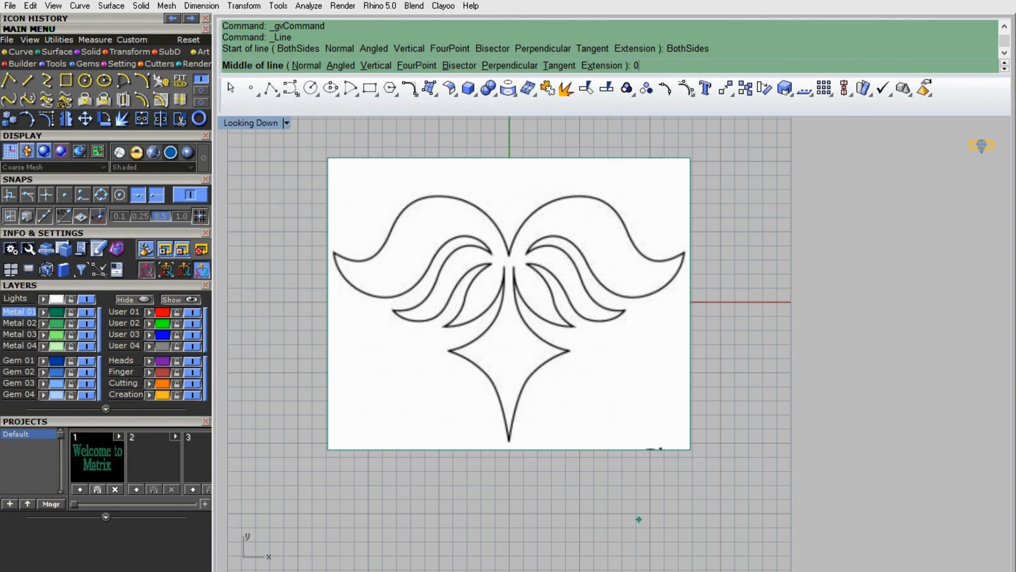
pyautogui.write('0')
pyautogui.press('Return')
pyautogui.click(513, 480)
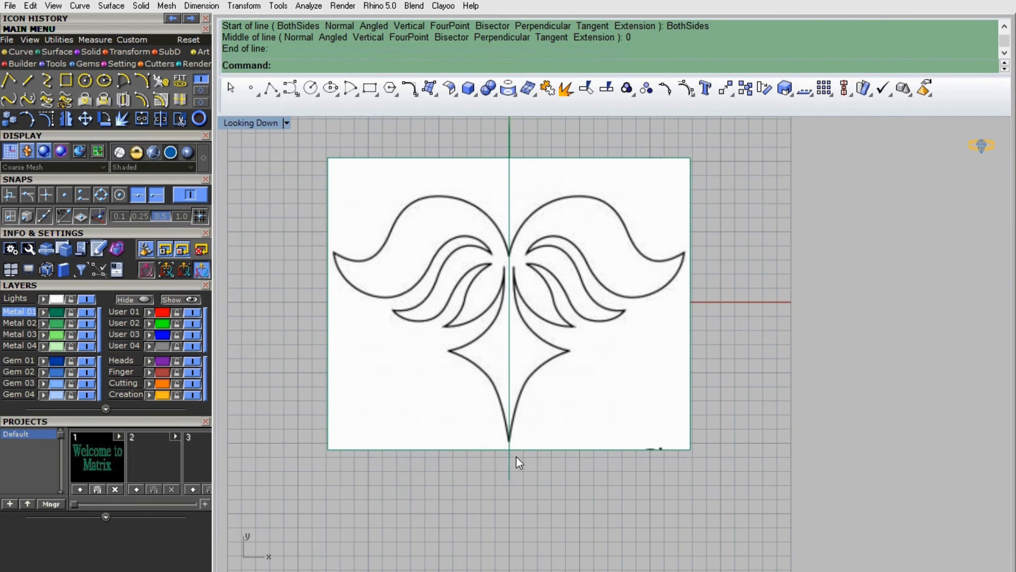
# Nudge the picture sideways so the ornament's bottom point aligns with the vertical centre line
pyautogui.scroll(8, 510, 439)
pyautogui.click(568, 272)
pyautogui.moveTo(552, 127); pyautogui.dragTo(553, 126)
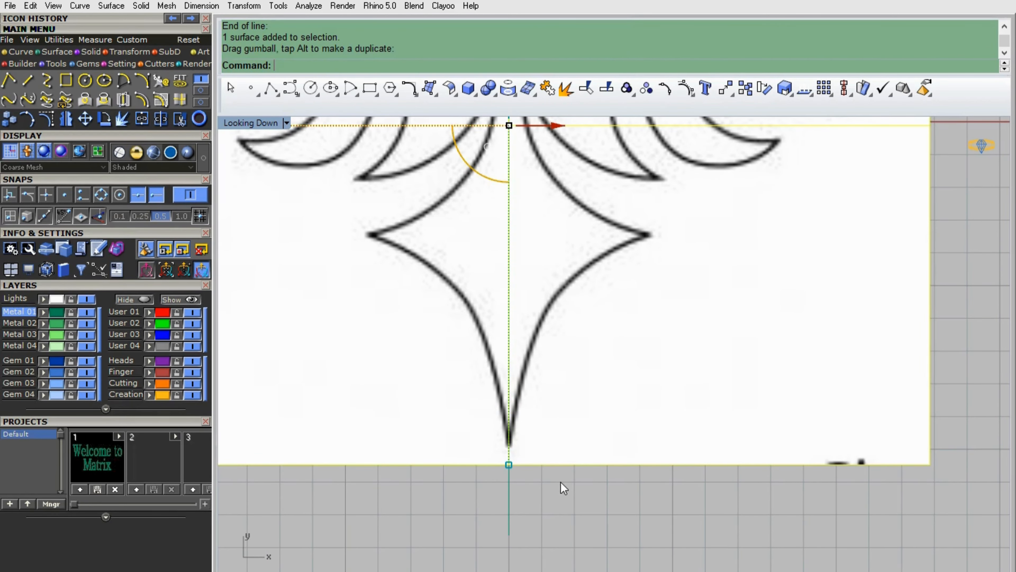
pyautogui.click(561, 490)
# Trace the upper edge of the left outer wing with an interpolated curve from the centre line to the wing's outer tip
pyautogui.scroll(-6, 513, 535)
pyautogui.click(47, 80)
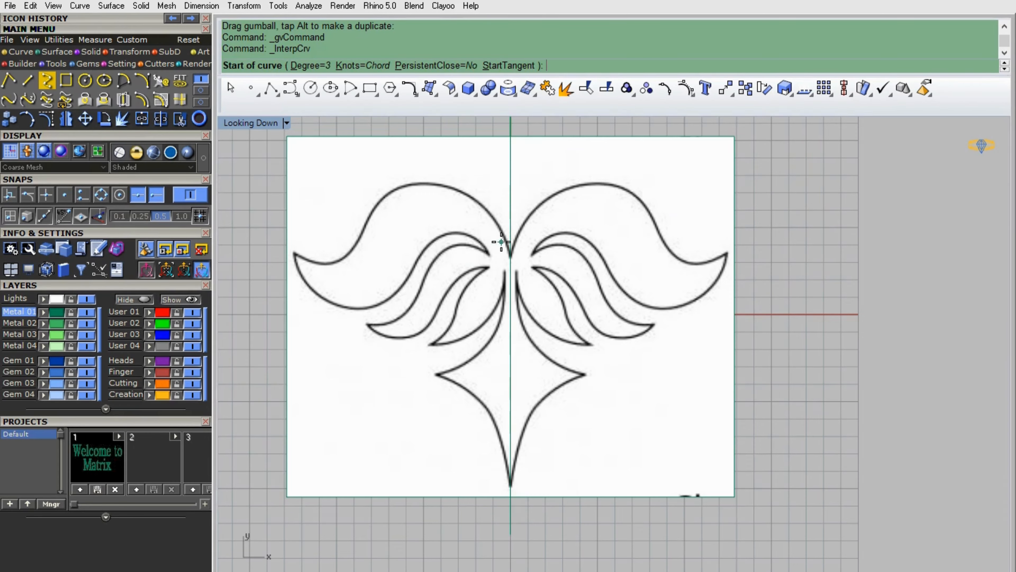
pyautogui.scroll(5, 506, 252)
pyautogui.click(82, 195)
pyautogui.scroll(-3, 504, 291)
pyautogui.click(526, 284)
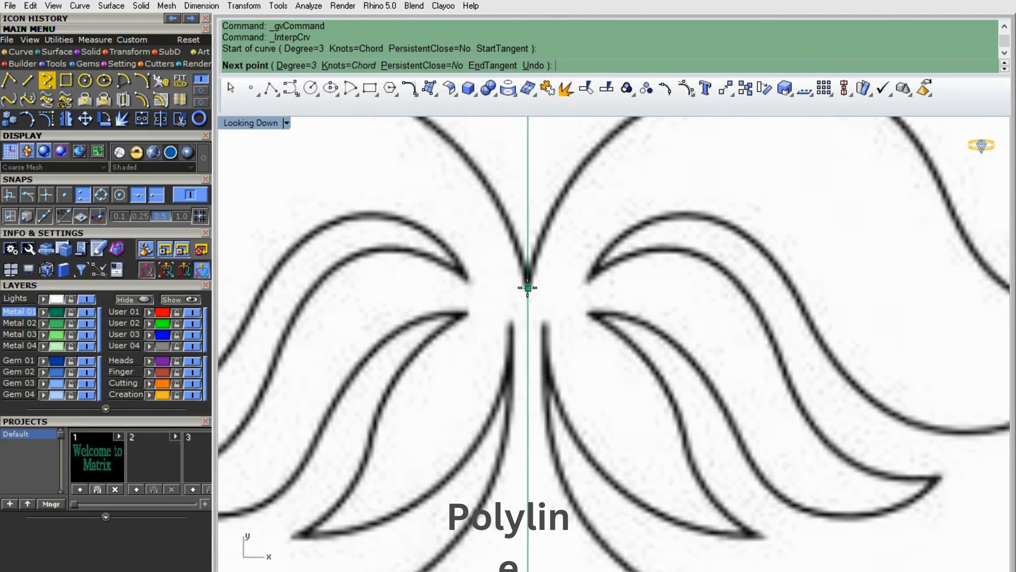
pyautogui.click(513, 234)
pyautogui.scroll(-3, 515, 270)
pyautogui.scroll(3, 515, 271)
pyautogui.click(540, 286)
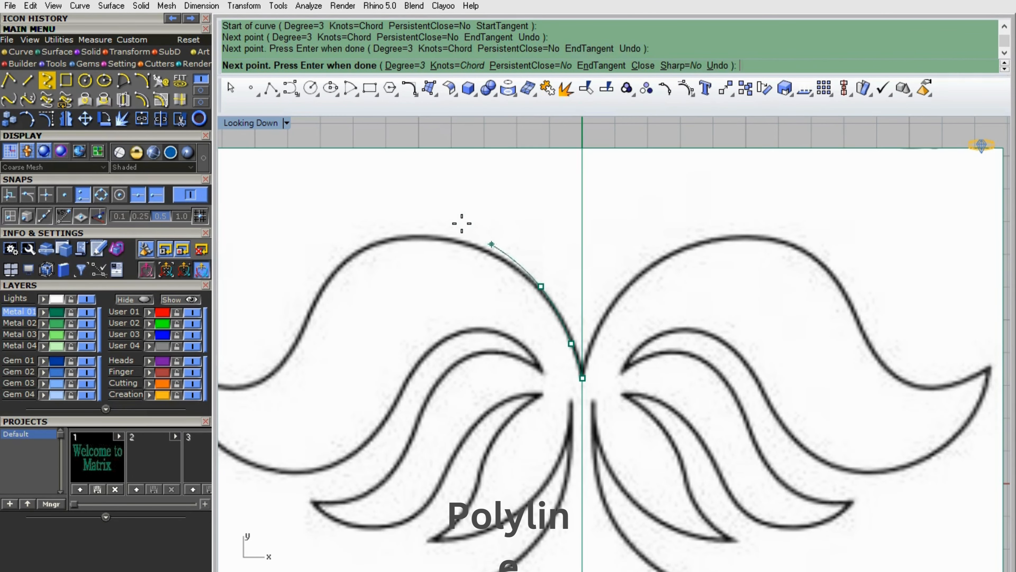
pyautogui.click(459, 238)
pyautogui.click(377, 241)
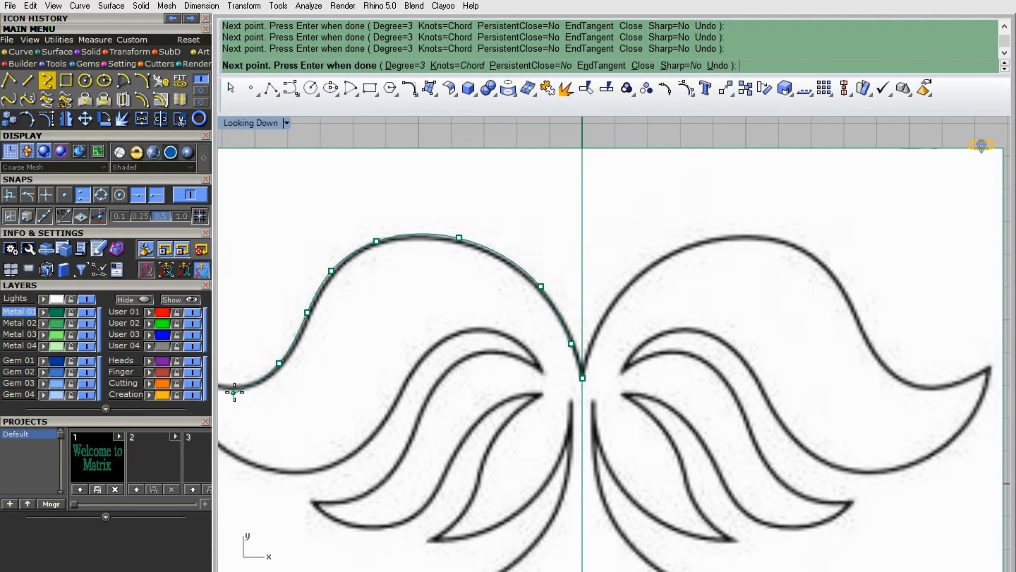
pyautogui.scroll(-4, 234, 392)
pyautogui.scroll(7, 429, 368)
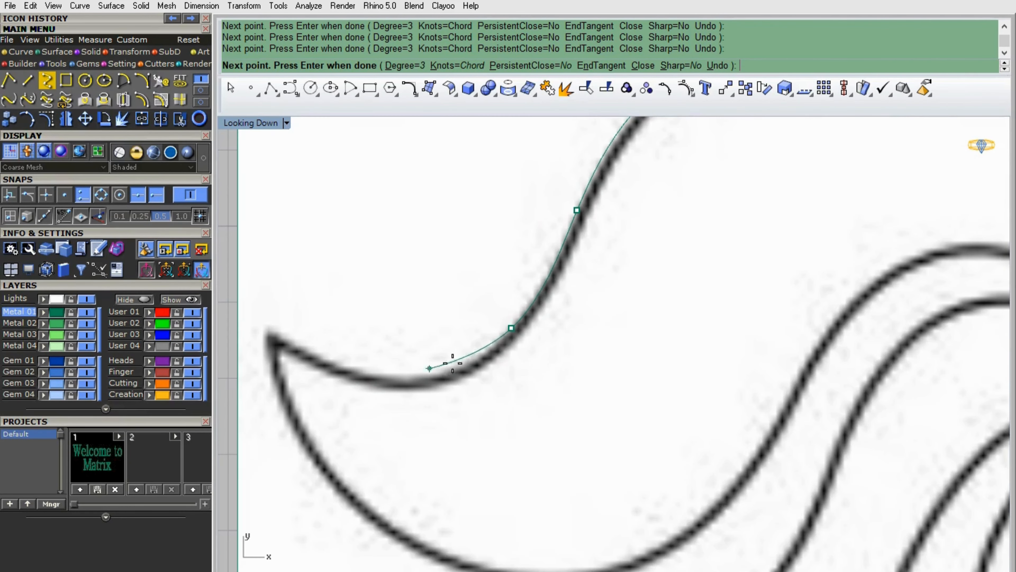
pyautogui.click(266, 324)
pyautogui.rightClick(266, 324)
# Trace the lower edge of the left outer wing from its outer tip to the inner tip near the centre
pyautogui.rightClick(266, 324)
pyautogui.click(266, 324)
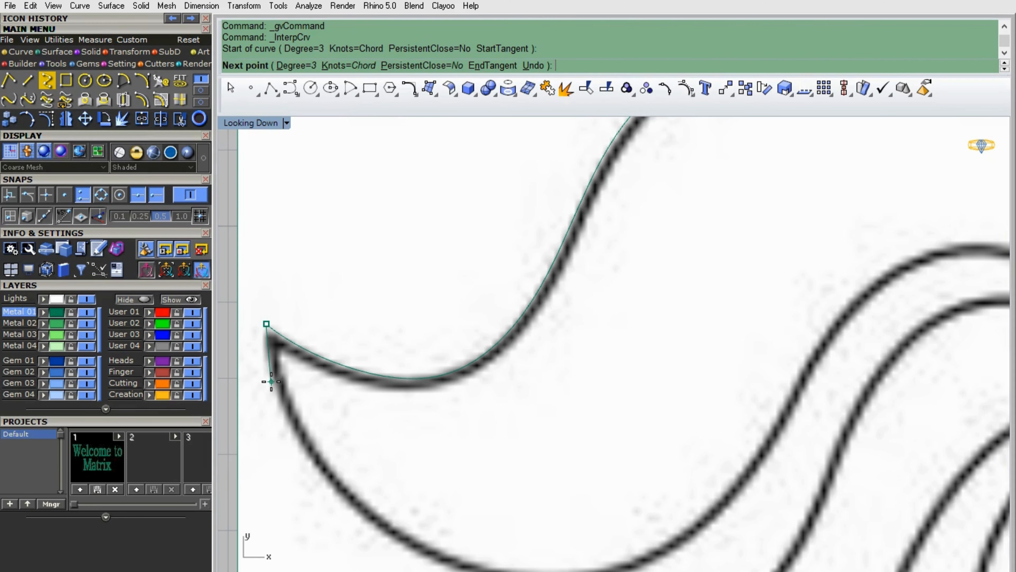
pyautogui.click(271, 382)
pyautogui.click(316, 473)
pyautogui.click(404, 547)
pyautogui.scroll(-3, 375, 483)
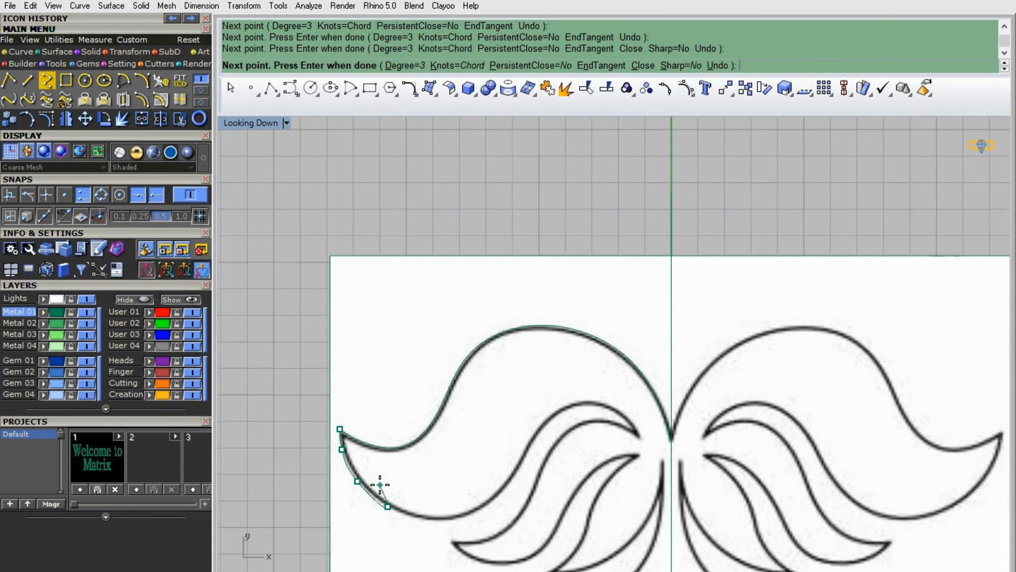
pyautogui.scroll(4, 400, 493)
pyautogui.click(391, 501)
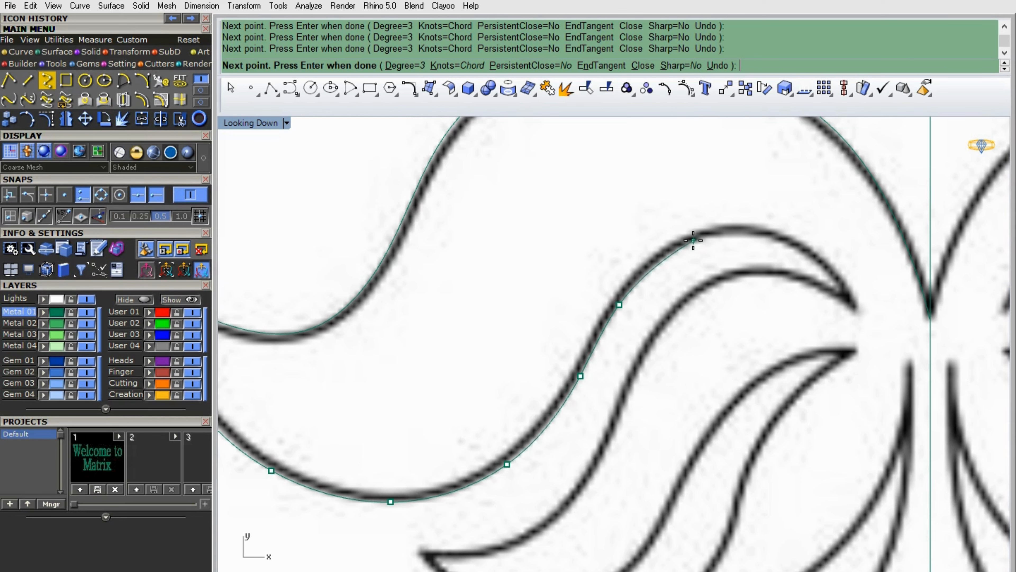
pyautogui.click(849, 298)
pyautogui.rightClick(848, 298)
# Trace the upper edge of the left middle feather from the inner tip down to the feather's outer tip
pyautogui.rightClick(849, 299)
pyautogui.click(848, 299)
pyautogui.click(819, 279)
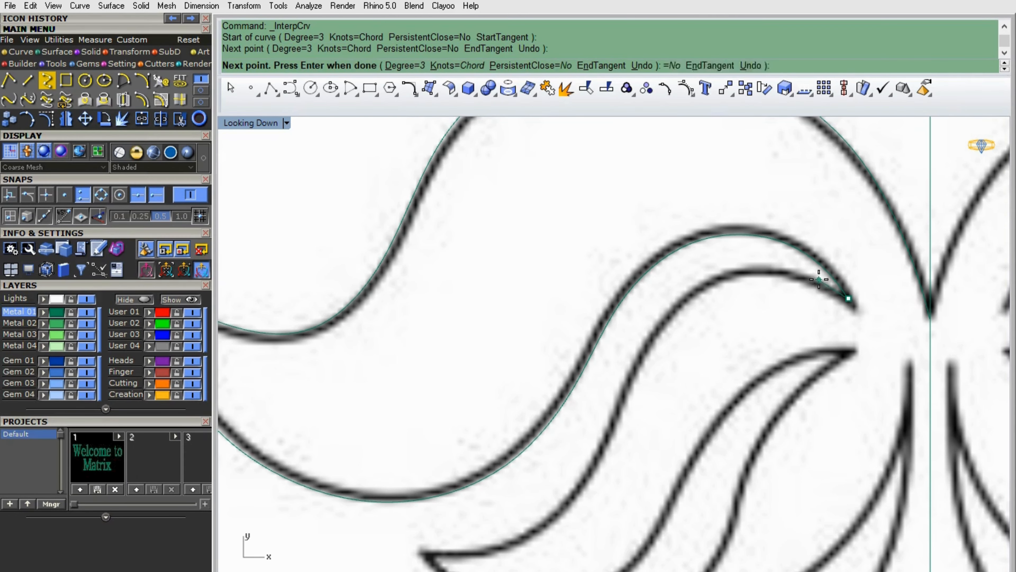
pyautogui.click(750, 270)
pyautogui.click(689, 294)
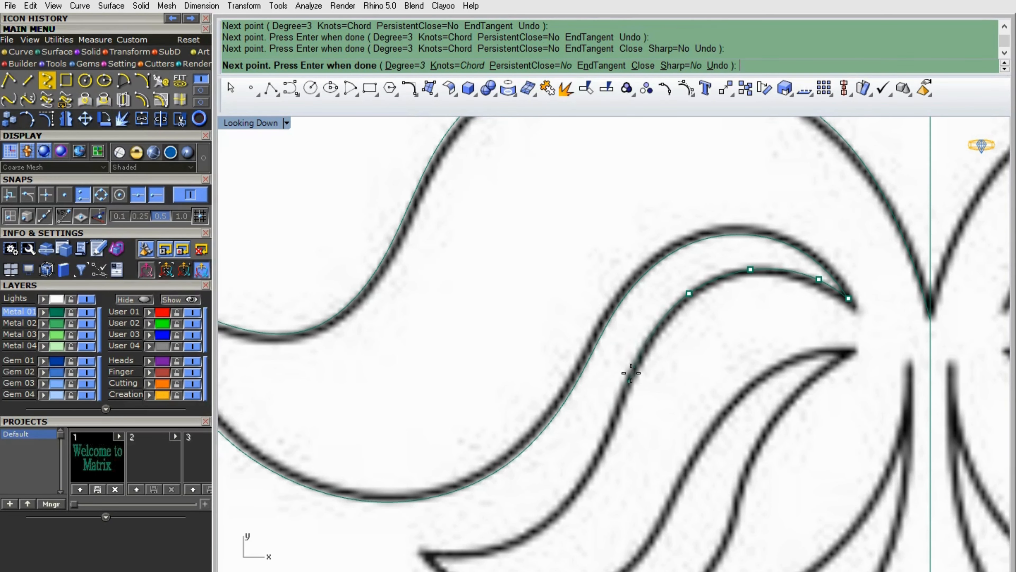
pyautogui.click(646, 345)
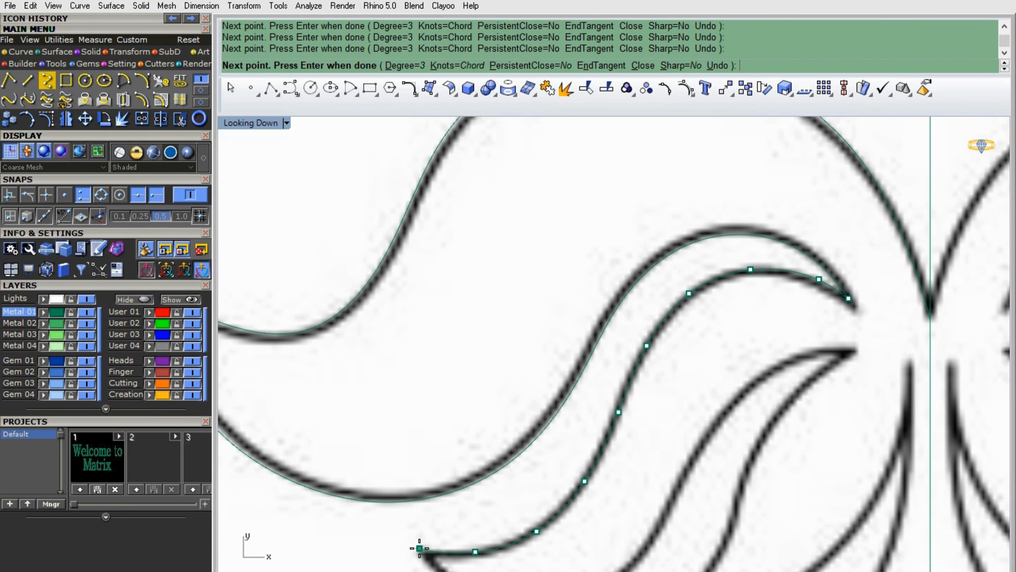
pyautogui.rightClick(419, 548)
# Trace the lower edge of the left middle feather from its outer tip up to the inner leaf's upper tip
pyautogui.scroll(-8, 412, 488)
pyautogui.scroll(6, 451, 532)
pyautogui.rightClick(398, 516)
pyautogui.click(374, 479)
pyautogui.click(412, 512)
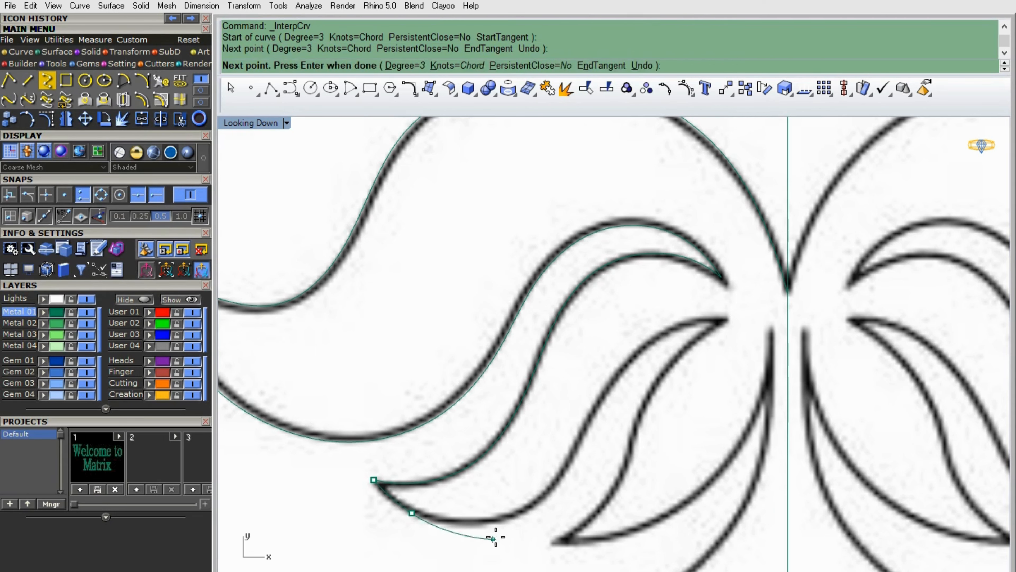
pyautogui.click(499, 521)
pyautogui.click(556, 488)
pyautogui.click(592, 419)
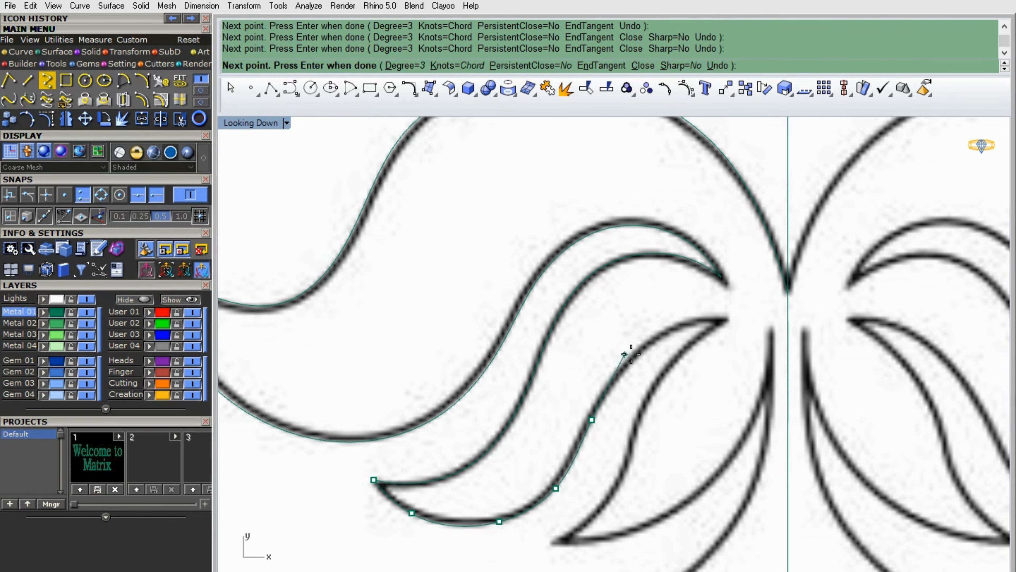
pyautogui.rightClick(725, 319)
# Trace the upper edge of the left inner leaf from its upper tip down to its lower tip
pyautogui.rightClick(726, 320)
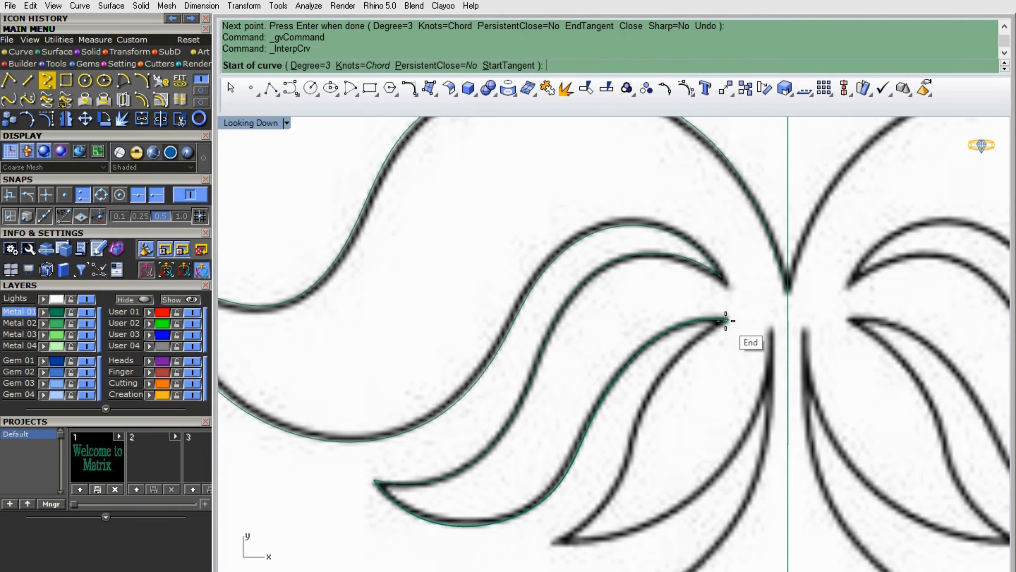
pyautogui.click(725, 319)
pyautogui.click(691, 340)
pyautogui.click(651, 387)
pyautogui.click(628, 450)
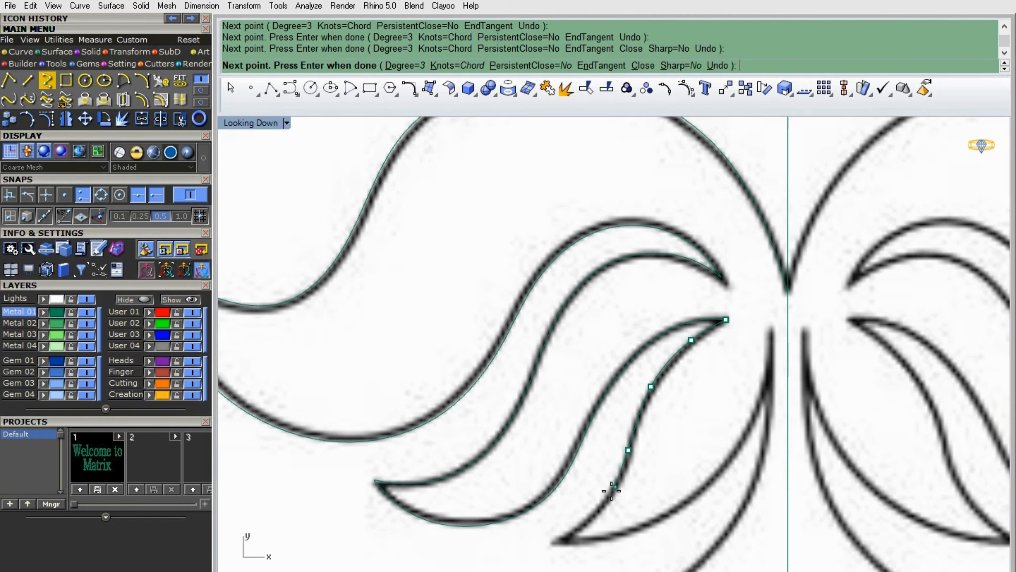
pyautogui.click(601, 504)
pyautogui.click(550, 545)
pyautogui.rightClick(551, 544)
# Trace the lower edge of the left inner leaf from its lower tip up to the narrow point beside the centre line
pyautogui.rightClick(550, 544)
pyautogui.click(550, 544)
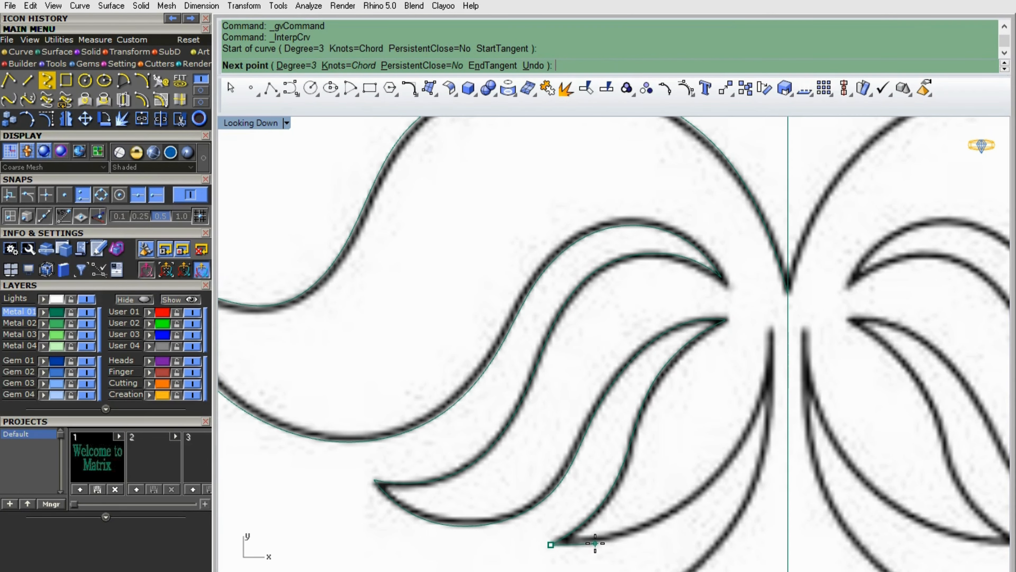
pyautogui.click(595, 544)
pyautogui.click(657, 525)
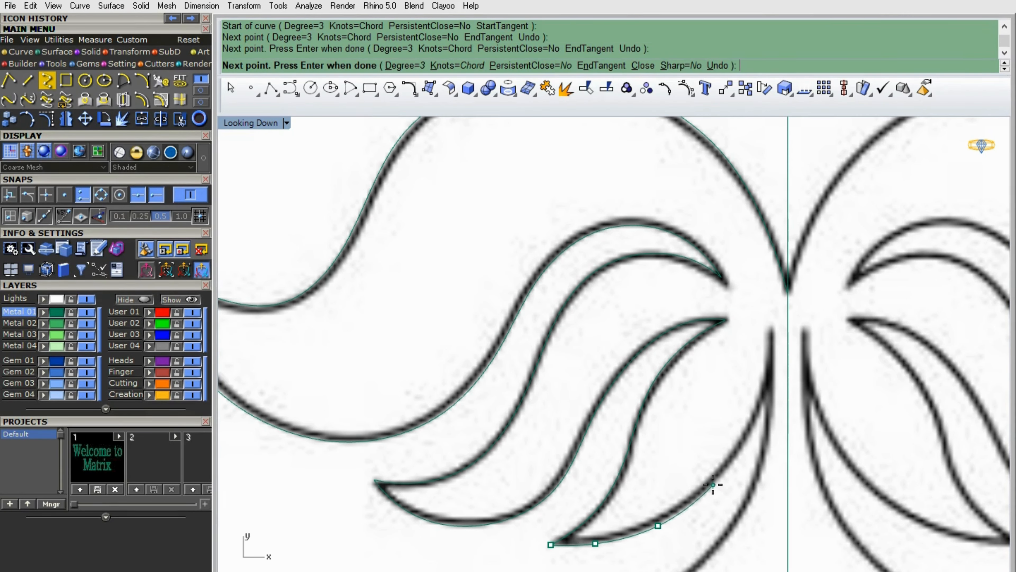
pyautogui.click(713, 484)
pyautogui.click(749, 432)
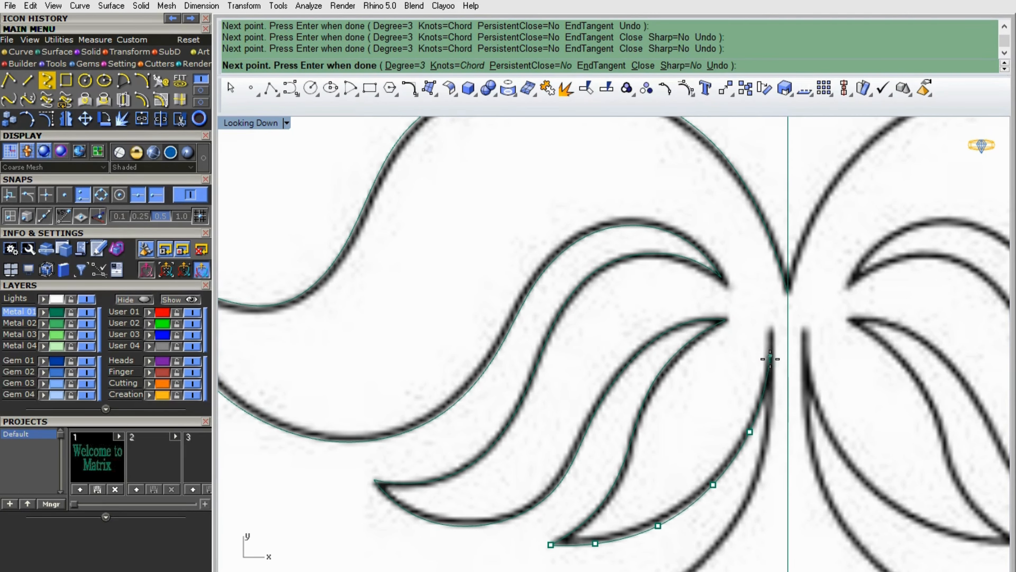
pyautogui.click(770, 343)
pyautogui.rightClick(770, 344)
# Trace the upper left edge of the central star shape from the narrow point down to its left corner
pyautogui.rightClick(771, 344)
pyautogui.click(771, 343)
pyautogui.click(767, 433)
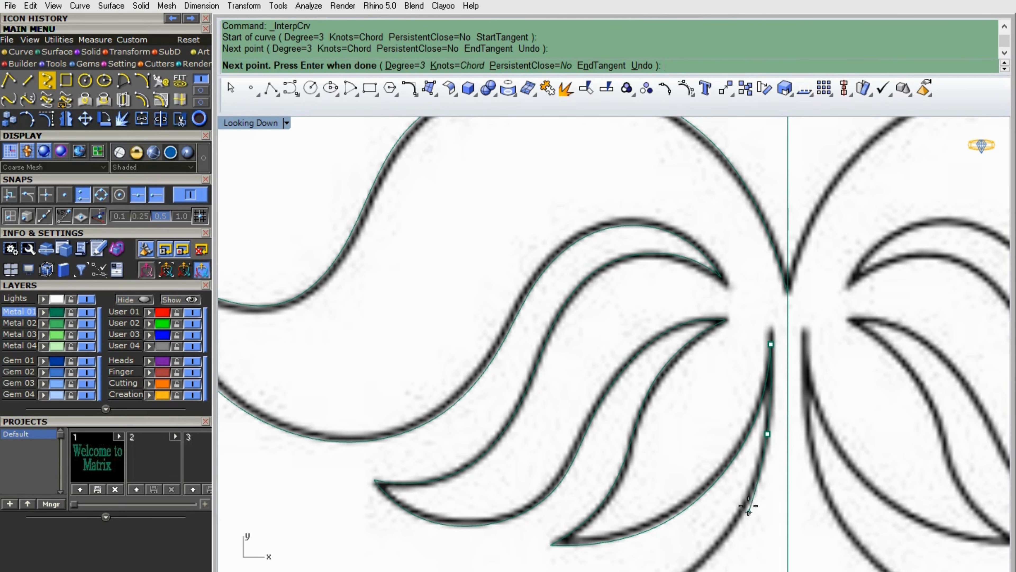
pyautogui.click(731, 517)
pyautogui.scroll(-4, 704, 503)
pyautogui.scroll(6, 680, 424)
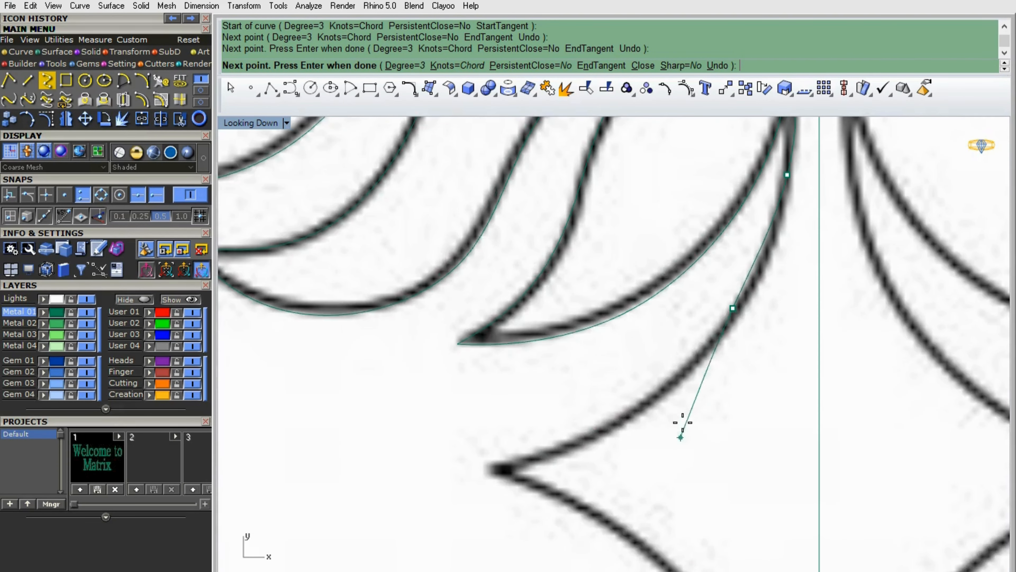
pyautogui.click(653, 389)
pyautogui.click(487, 463)
pyautogui.rightClick(487, 463)
# Trace the lower left edge of the star shape from its left corner to the bottom point on the centre line
pyautogui.rightClick(487, 463)
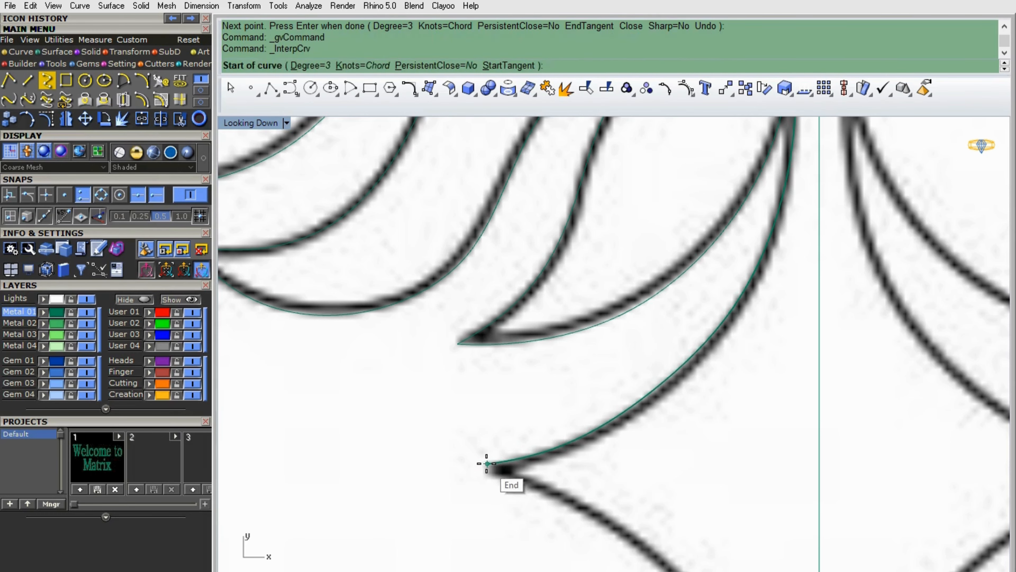
pyautogui.click(487, 463)
pyautogui.click(577, 501)
pyautogui.scroll(-8, 601, 393)
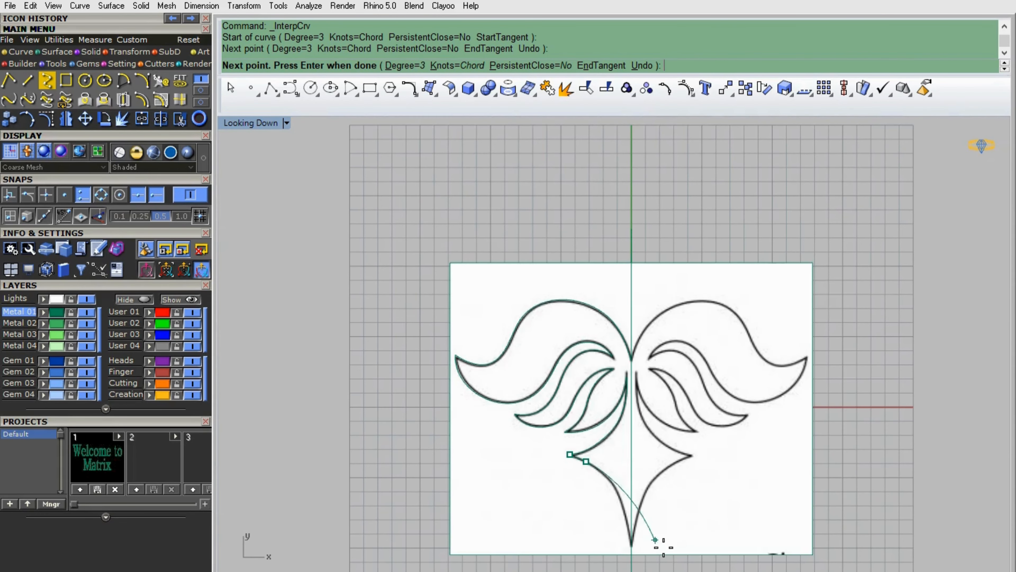
pyautogui.scroll(8, 655, 540)
pyautogui.click(470, 227)
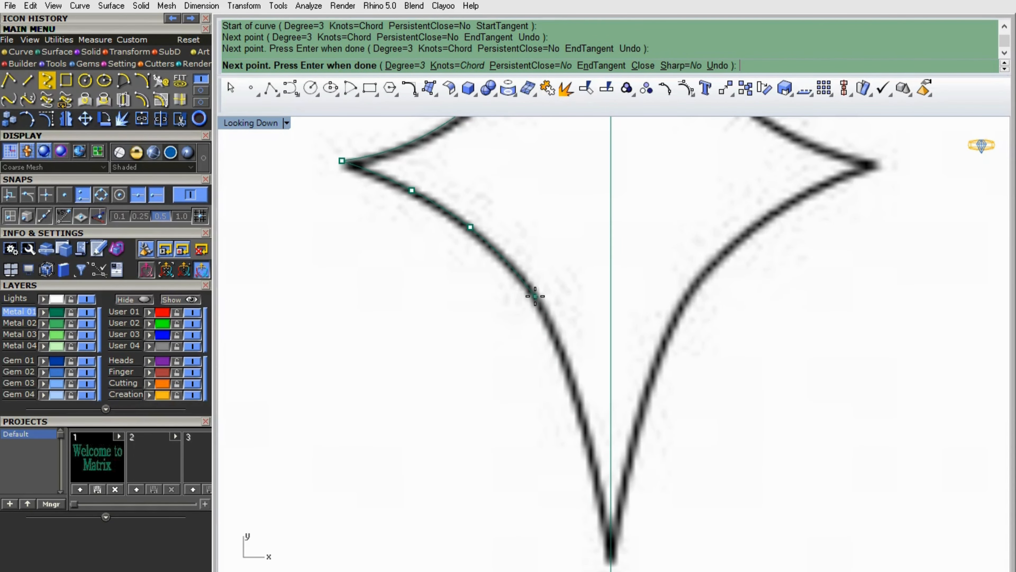
pyautogui.click(536, 296)
pyautogui.click(610, 561)
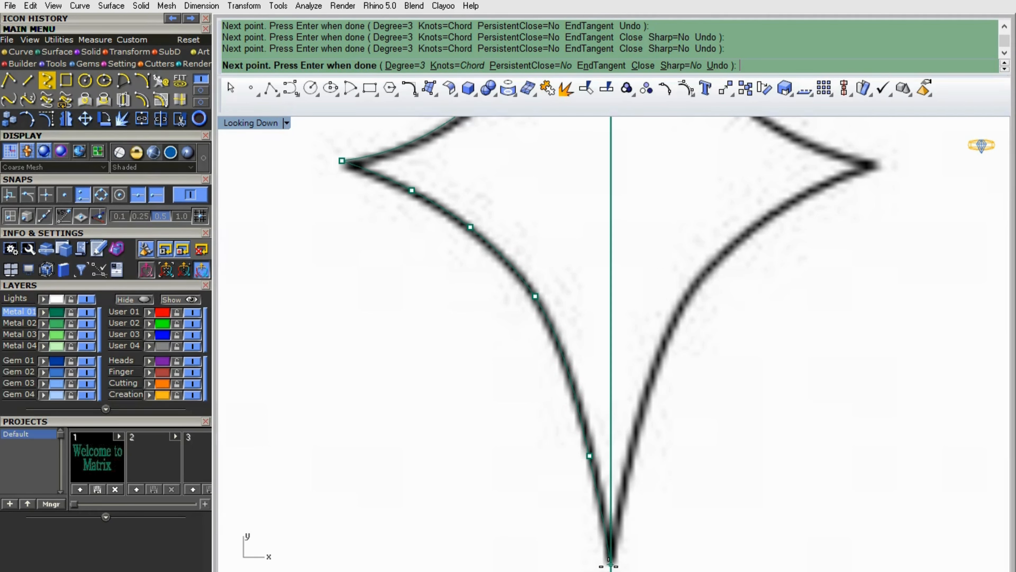
pyautogui.press('Return')
# Rebuild the lower left edge of the central star shape with 8 points at degree 3
pyautogui.click(589, 440)
pyautogui.click(624, 467)
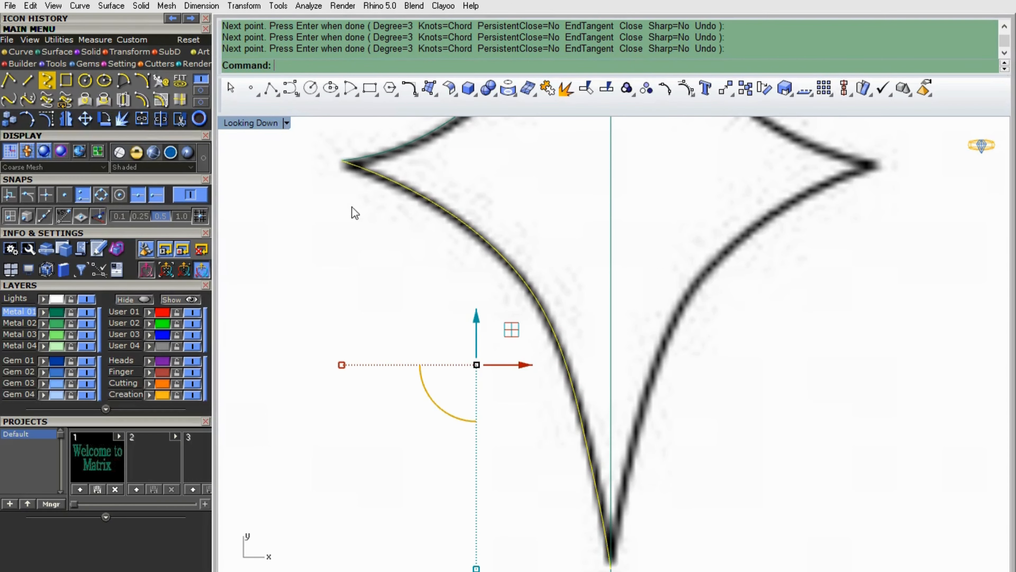
pyautogui.write('Rebuild')
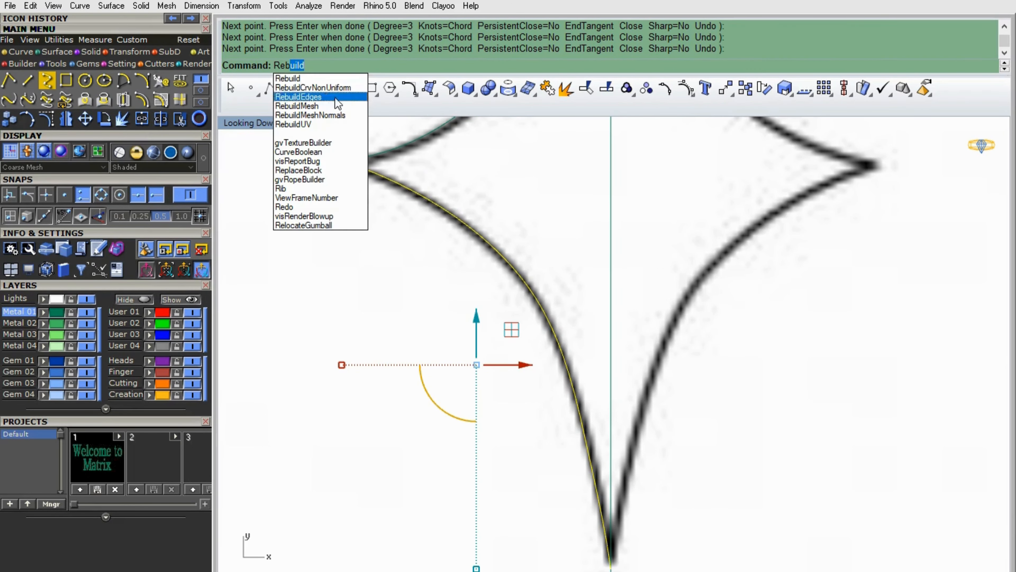
pyautogui.press('Return')
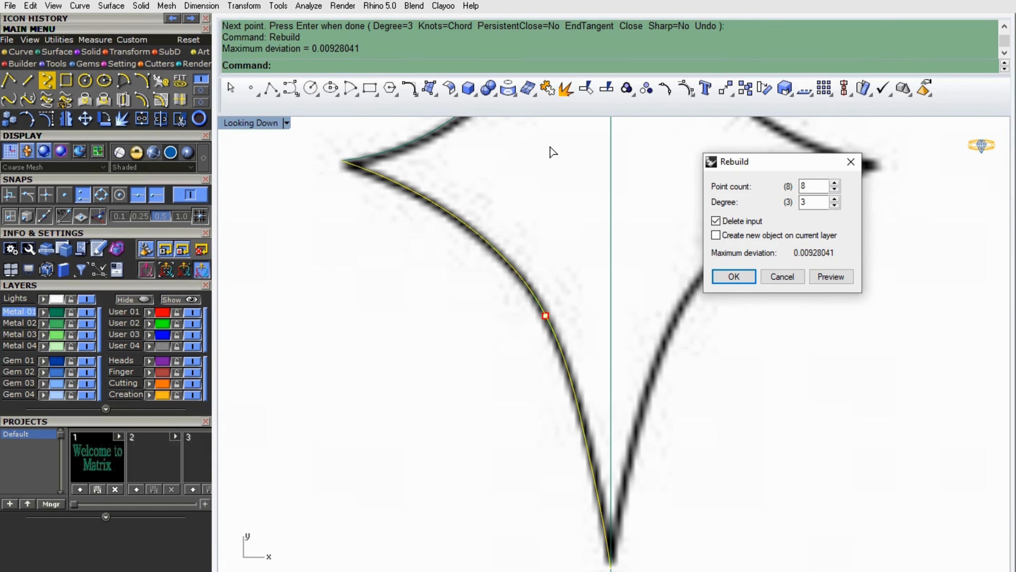
pyautogui.click(741, 281)
# Rebuild the upper left edge of the central star shape with 8 points at degree 3
pyautogui.scroll(-8, 492, 356)
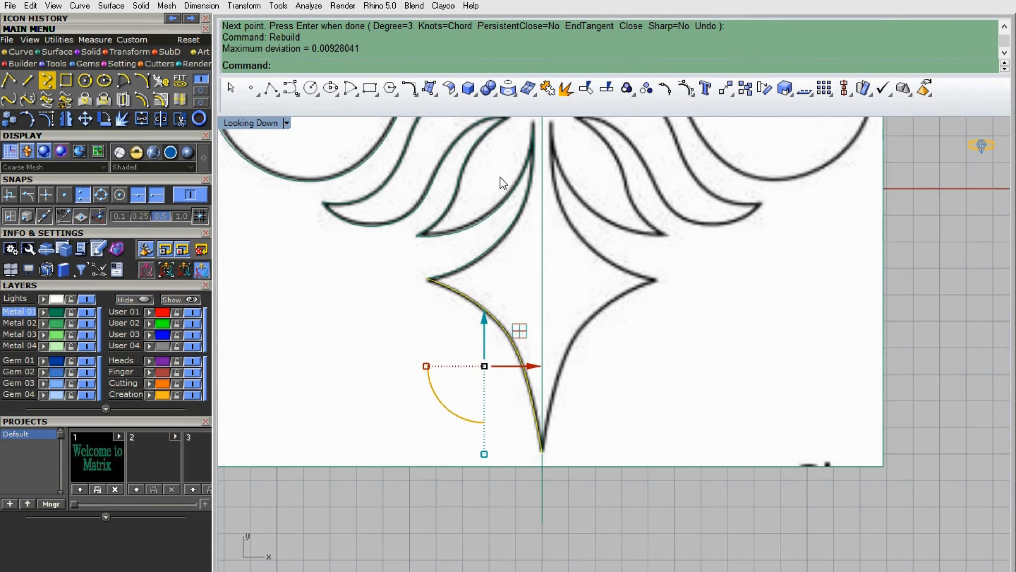
pyautogui.scroll(10, 500, 185)
pyautogui.click(535, 324)
pyautogui.click(580, 368)
pyautogui.press('Return')
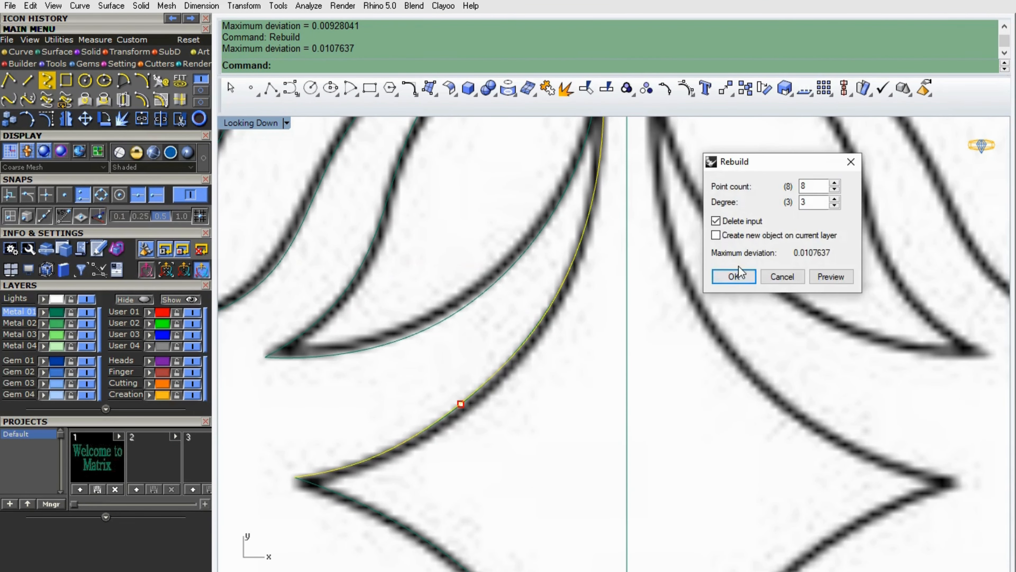
pyautogui.click(732, 275)
pyautogui.press('Escape')
# Rebuild the lower edge of the left inner leaf with 8 points at degree 3
pyautogui.click(534, 247)
pyautogui.click(579, 276)
pyautogui.press('Return')
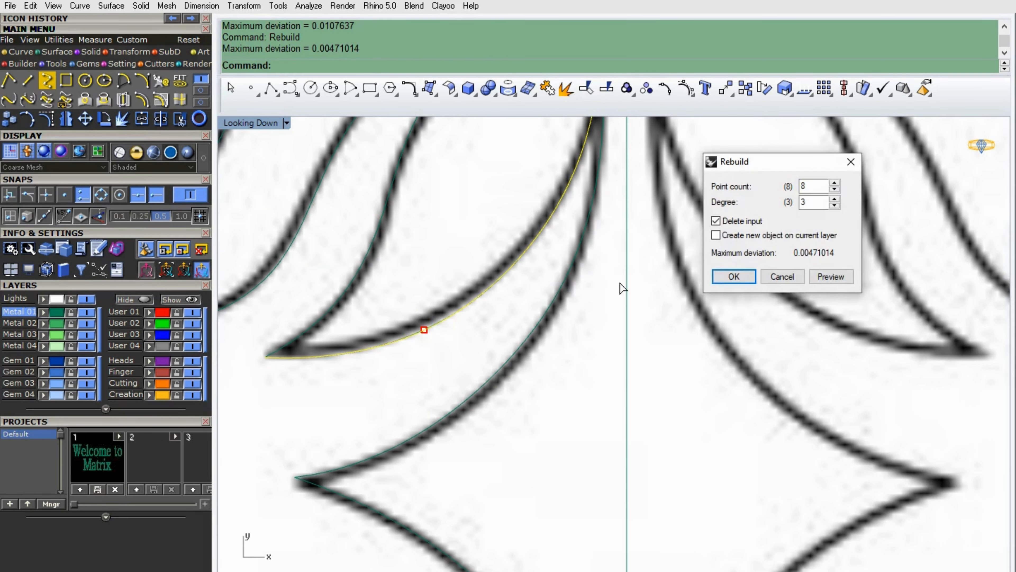
pyautogui.click(732, 275)
pyautogui.press('Escape')
# Rebuild the upper edge of the left inner leaf with 6 points at degree 3
pyautogui.click(370, 252)
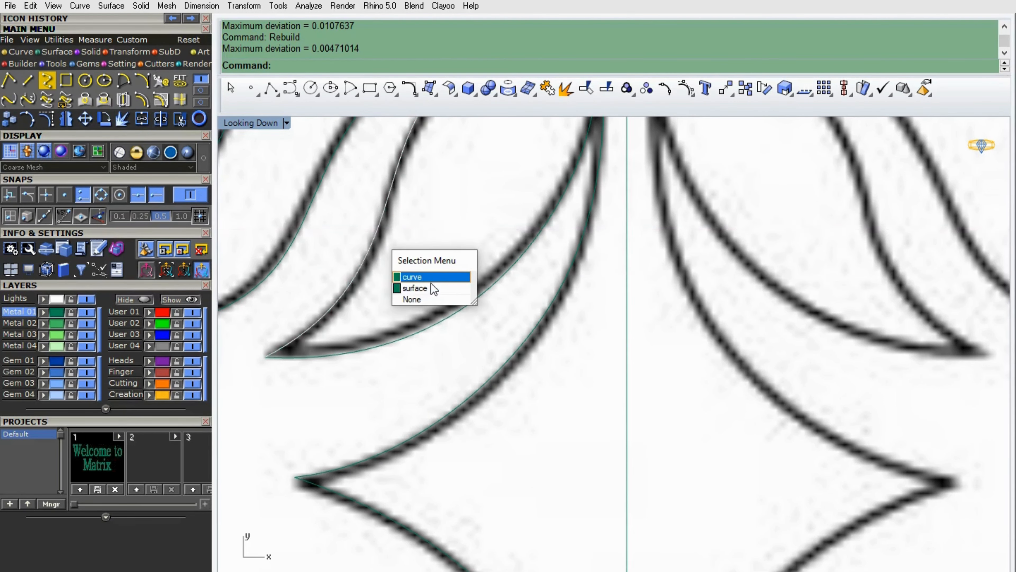
pyautogui.click(424, 281)
pyautogui.press('Return')
pyautogui.scroll(-4, 580, 372)
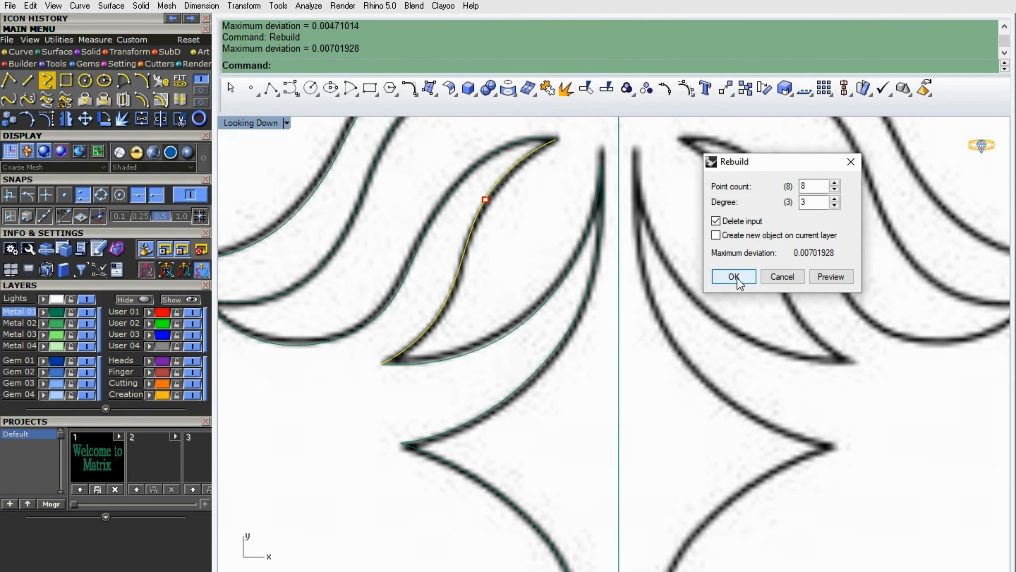
pyautogui.click(835, 190)
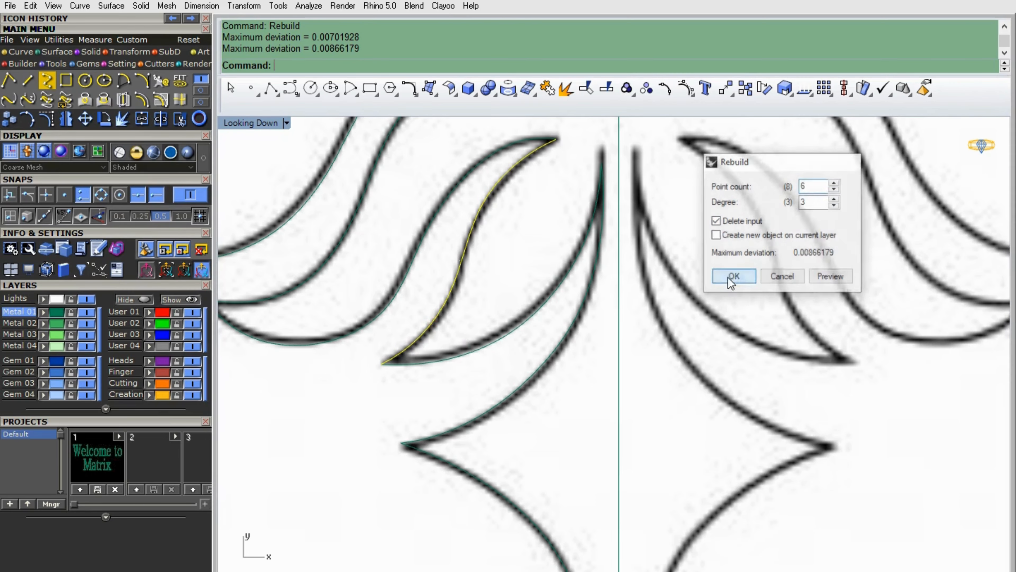
pyautogui.click(733, 276)
# Rebuild the lower edge of the left middle leaf, from its outer tip up to the notch above the inner leaf
pyautogui.scroll(3, 483, 159)
pyautogui.click(524, 192)
pyautogui.click(564, 229)
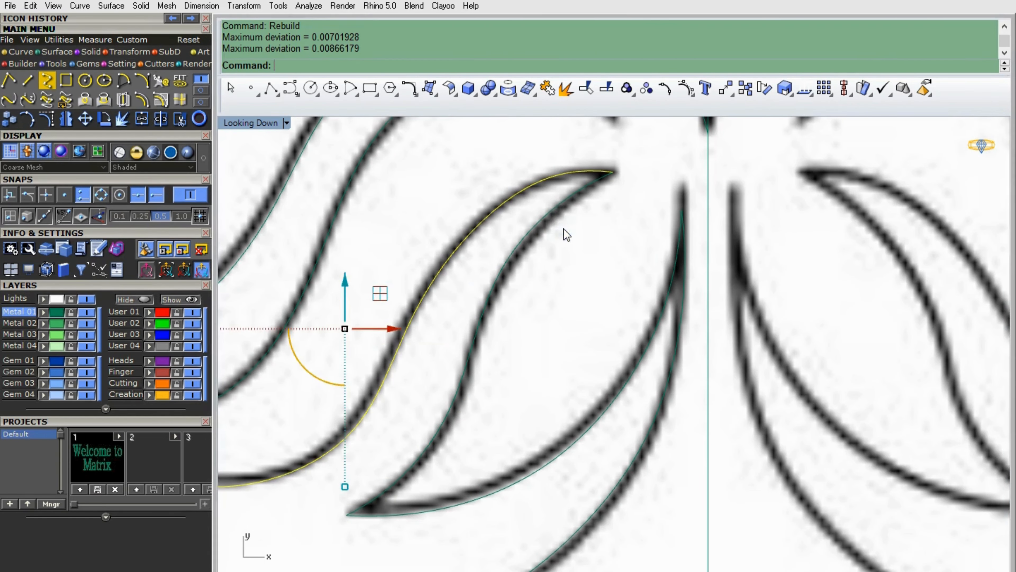
pyautogui.press('Return')
pyautogui.click(734, 276)
pyautogui.scroll(-2, 465, 252)
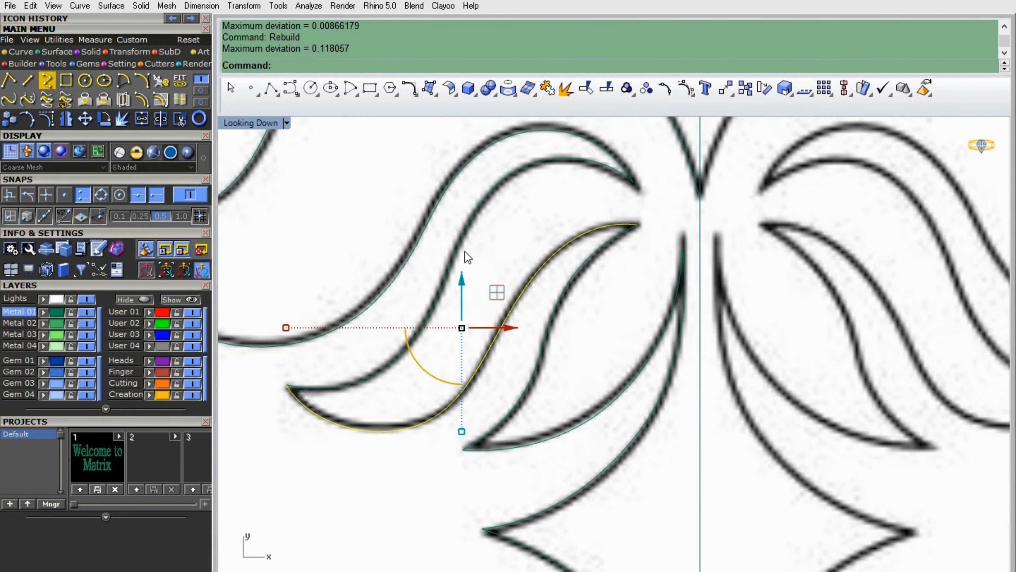
# Rebuild the upper edge of the left middle leaf with 6 points at degree 3
pyautogui.click(439, 285)
pyautogui.click(474, 315)
pyautogui.press('Return')
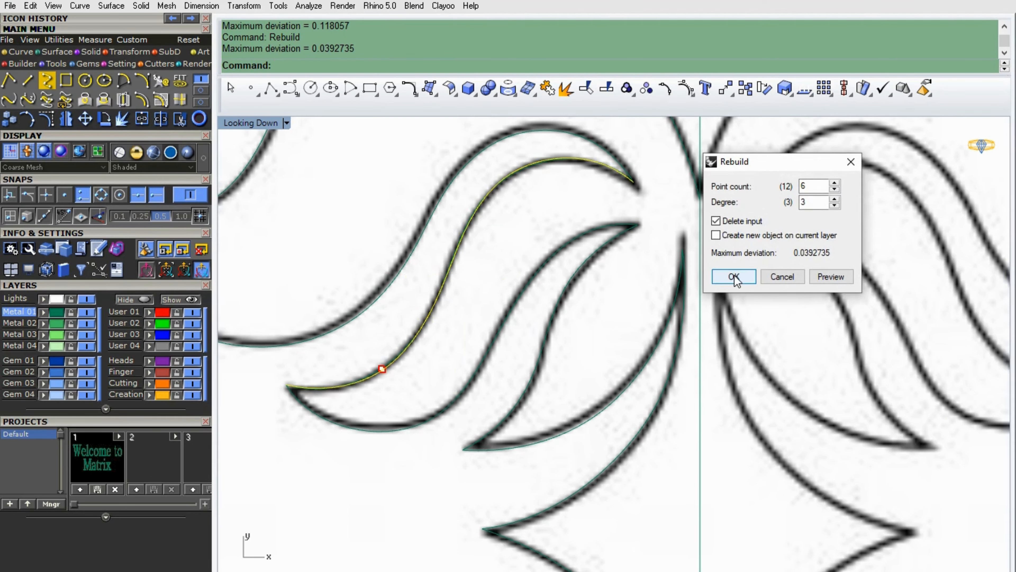
pyautogui.click(735, 277)
pyautogui.press('Escape')
# Rebuild the lower edge of the large left wing with 12 points at degree 3
pyautogui.click(624, 178)
pyautogui.press('Return')
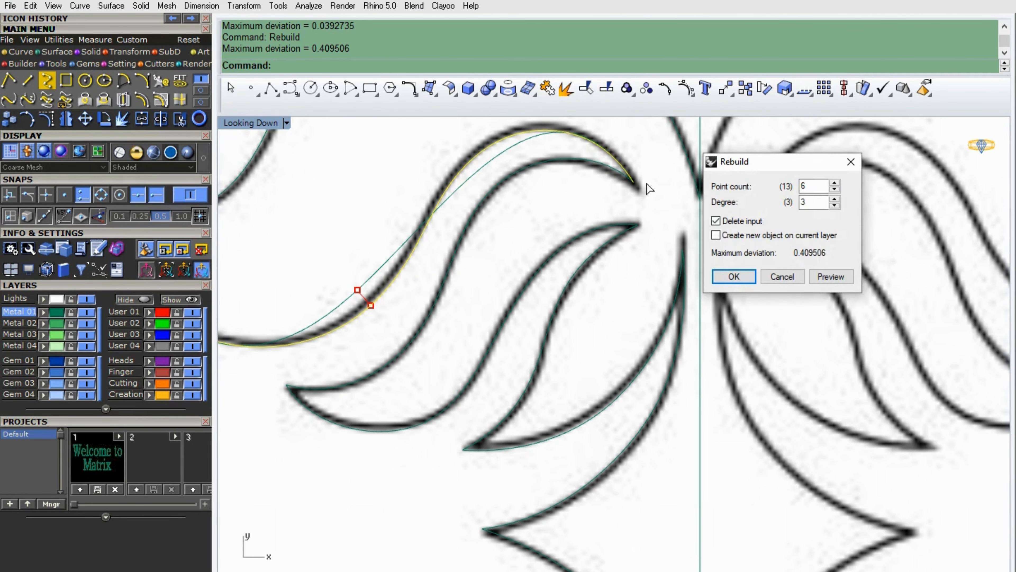
pyautogui.press('Return')
pyautogui.click(727, 280)
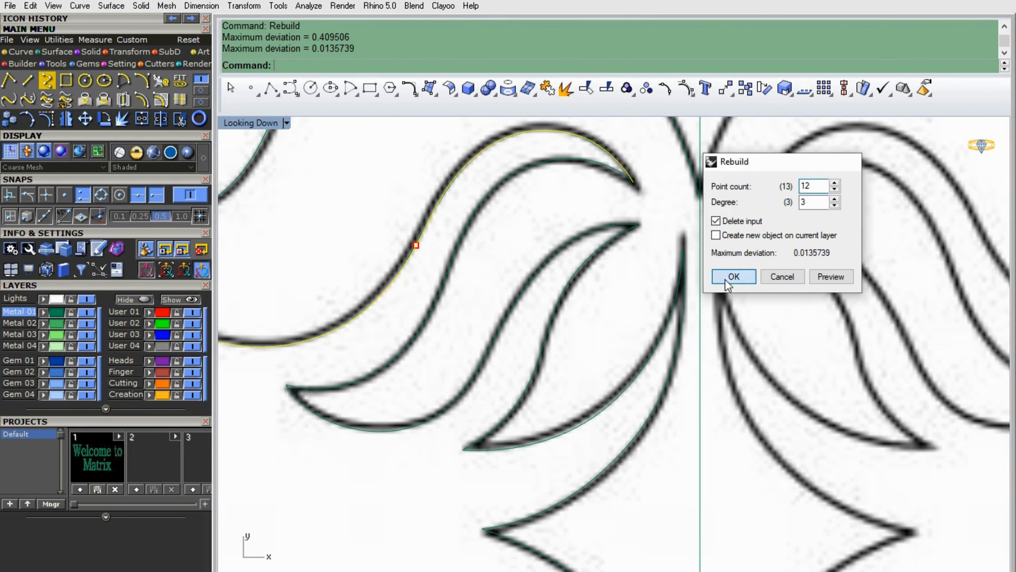
# Rebuild the upper edge of the large left wing, from its outer tip to the centre line
pyautogui.scroll(-6, 600, 261)
pyautogui.scroll(6, 545, 189)
pyautogui.press('Escape')
pyautogui.click(476, 197)
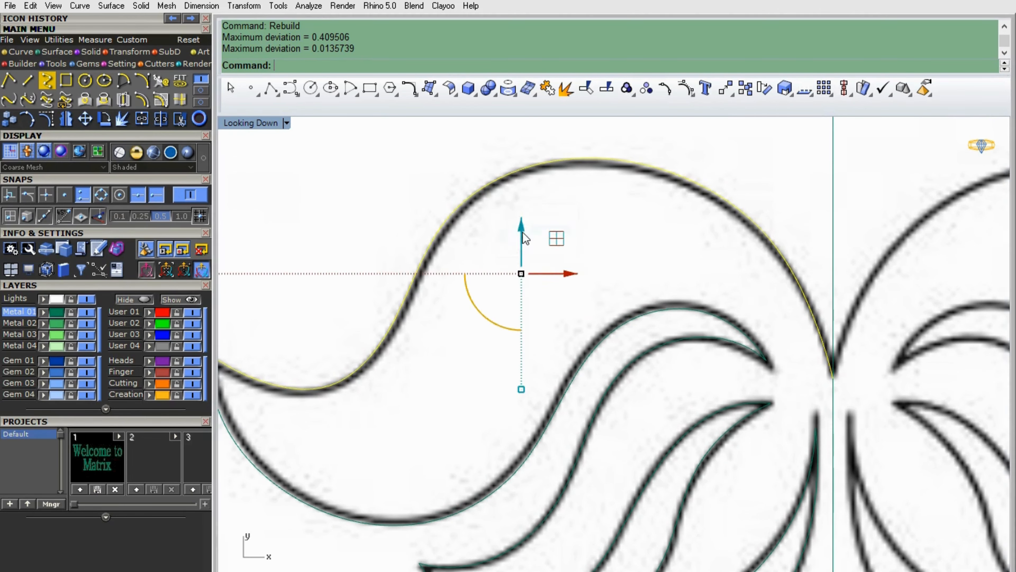
pyautogui.press('Return')
pyautogui.click(735, 277)
pyautogui.scroll(-5, 689, 340)
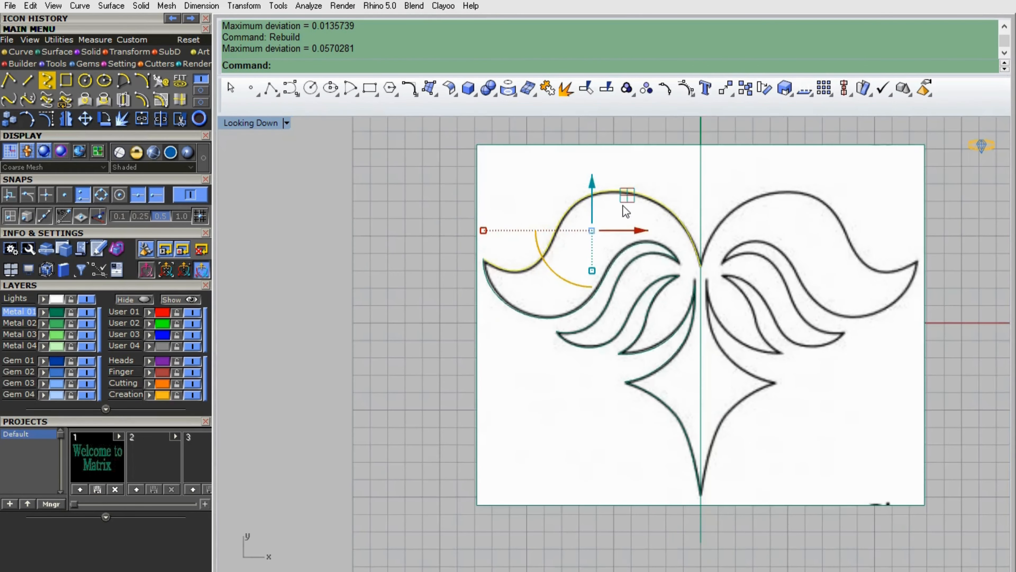
pyautogui.scroll(3, 689, 339)
pyautogui.scroll(-3, 689, 339)
pyautogui.press('Escape')
# Mirror a copy of all traced left-half curves across the vertical centre line, from the star's bottom point to the upper centre notch
pyautogui.scroll(2, 642, 431)
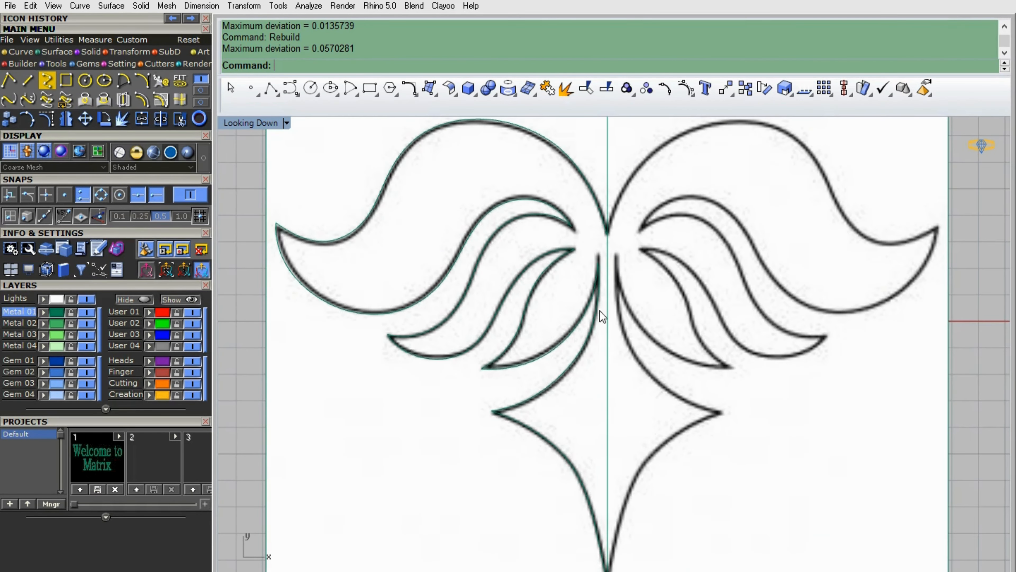
pyautogui.scroll(-2, 527, 237)
pyautogui.moveTo(294, 135); pyautogui.dragTo(556, 535)
pyautogui.click(66, 119)
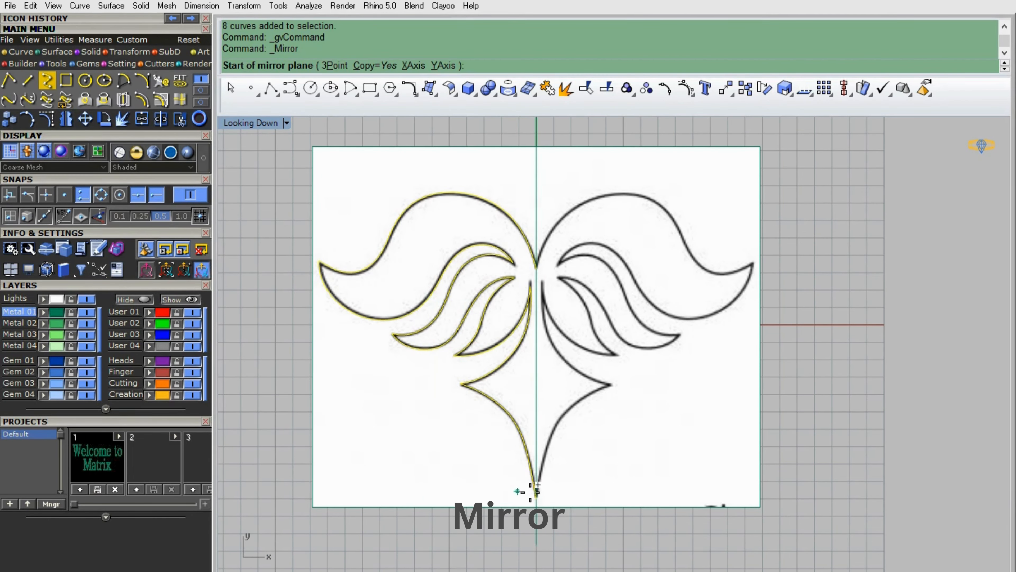
pyautogui.click(537, 497)
pyautogui.click(536, 266)
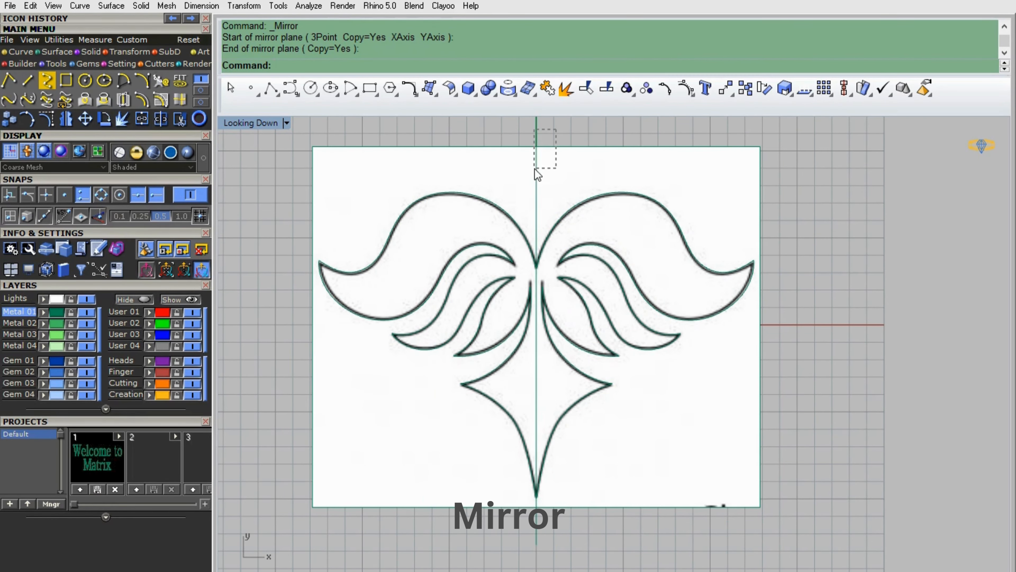
# Delete the reference picture together with the vertical centre line, and select all remaining curves
pyautogui.moveTo(556, 129); pyautogui.dragTo(535, 168)
pyautogui.press('Delete')
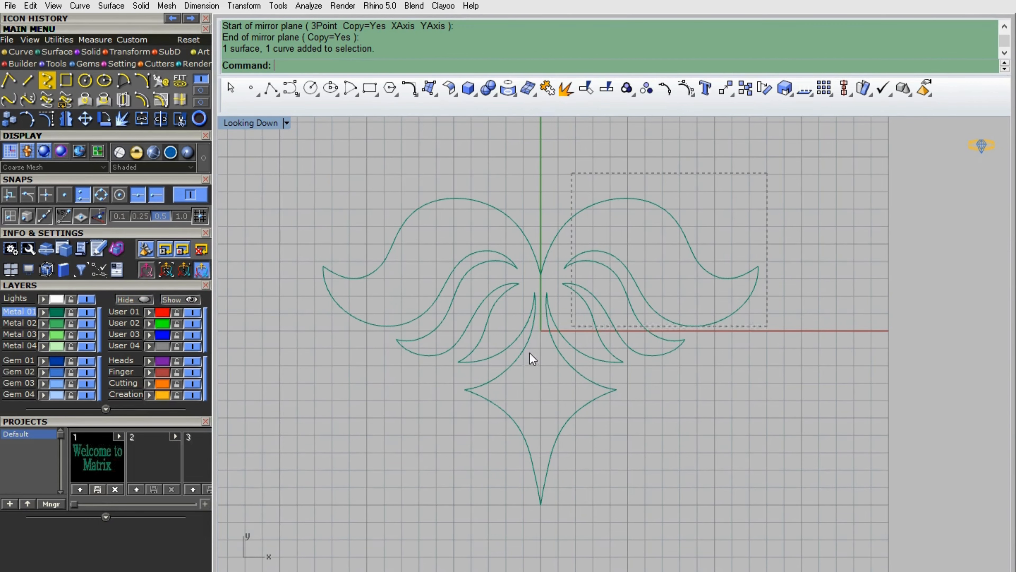
pyautogui.hotkey('ctrl', 'a')
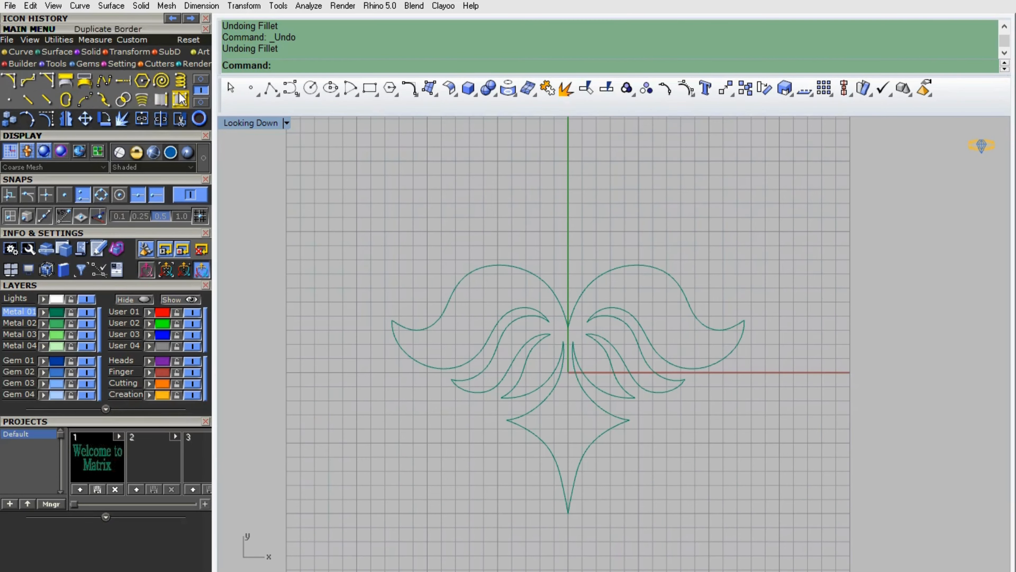
# Fillet the two narrow notches between the inner leaves and the star beside the centre line with radius 0.1
pyautogui.click(8, 80)
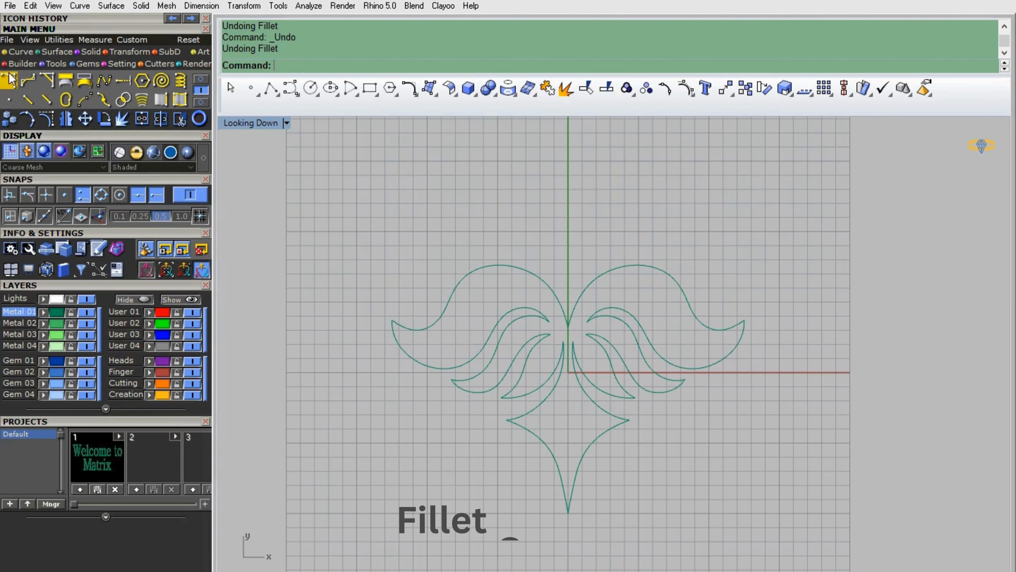
pyautogui.click(569, 363)
pyautogui.click(563, 374)
pyautogui.rightClick(555, 375)
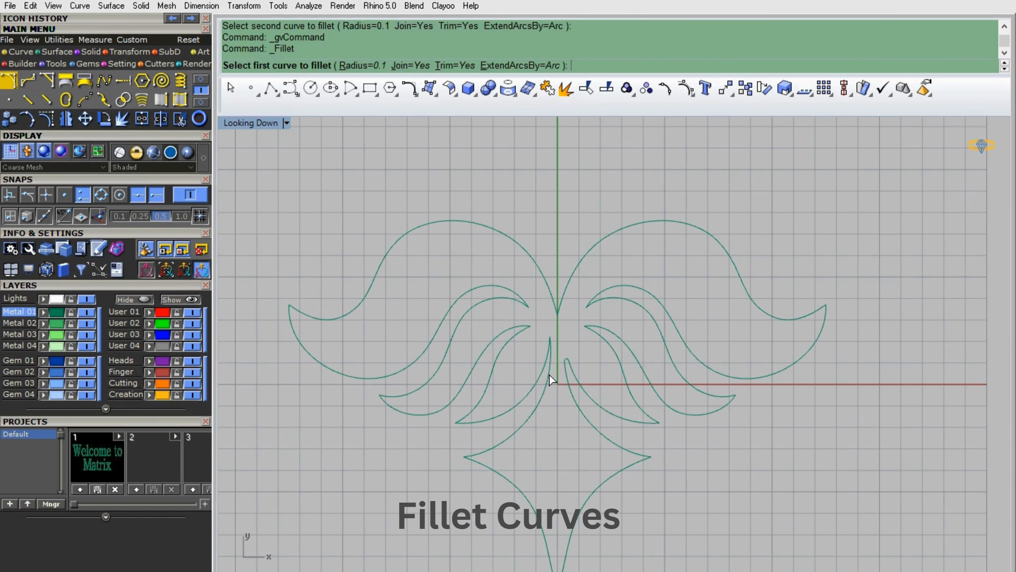
pyautogui.click(549, 375)
pyautogui.click(542, 371)
# Fillet the centre notch between the wings and the notch between the right middle and inner leaves with radius 0.1
pyautogui.rightClick(558, 313)
pyautogui.click(553, 291)
pyautogui.click(563, 295)
pyautogui.click(594, 327)
pyautogui.click(596, 331)
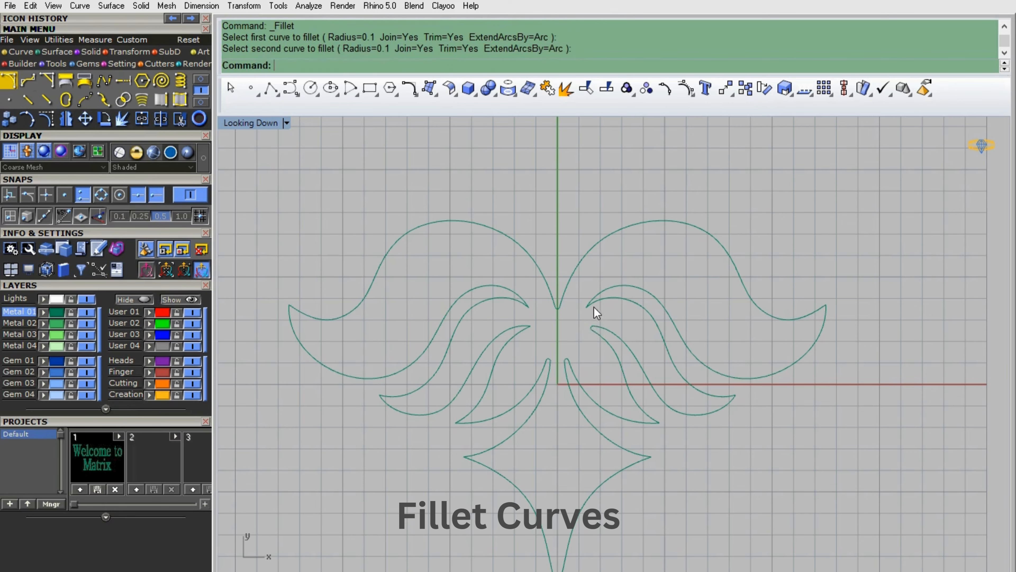
# Fillet both notches between wing and middle leaf, plus the notch between the left middle and inner leaves, with radius 0.1
pyautogui.rightClick(594, 307)
pyautogui.click(594, 303)
pyautogui.click(591, 298)
pyautogui.rightClick(516, 302)
pyautogui.click(515, 301)
pyautogui.click(517, 295)
pyautogui.rightClick(521, 335)
pyautogui.click(521, 333)
pyautogui.click(523, 326)
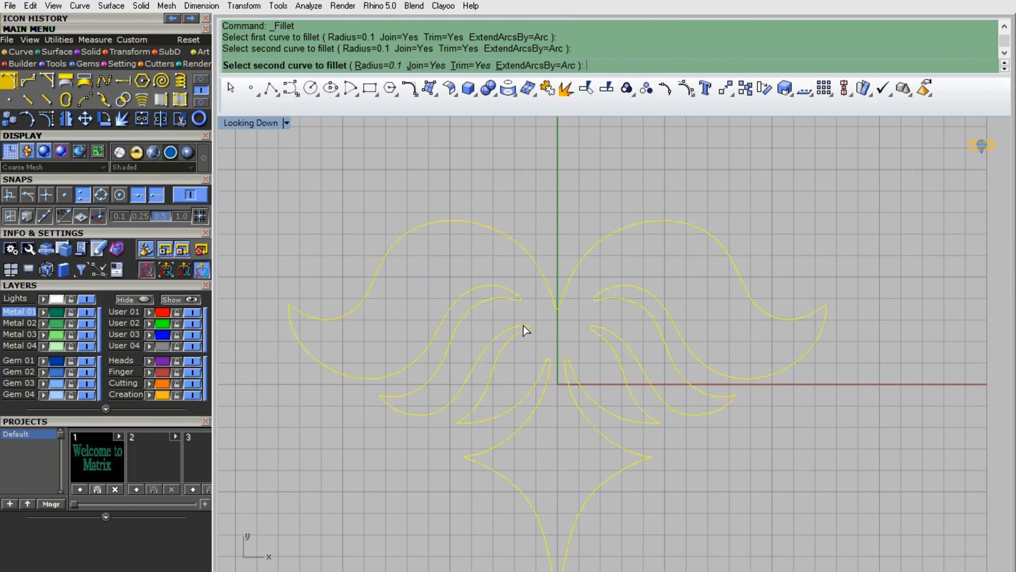
# Fillet the outer tips of the large left and right wings with radius 0.1
pyautogui.rightClick(307, 315)
pyautogui.click(307, 315)
pyautogui.click(291, 323)
pyautogui.rightClick(719, 319)
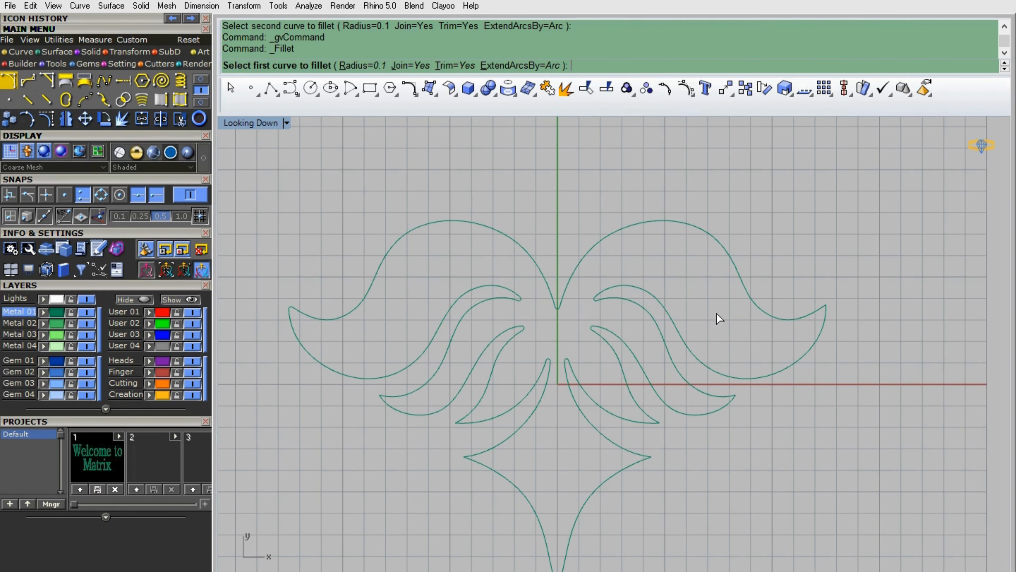
pyautogui.click(816, 331)
# Set the fillet radius to 0.2 and round the star's bottom point
pyautogui.scroll(-2, 660, 352)
pyautogui.scroll(4, 634, 502)
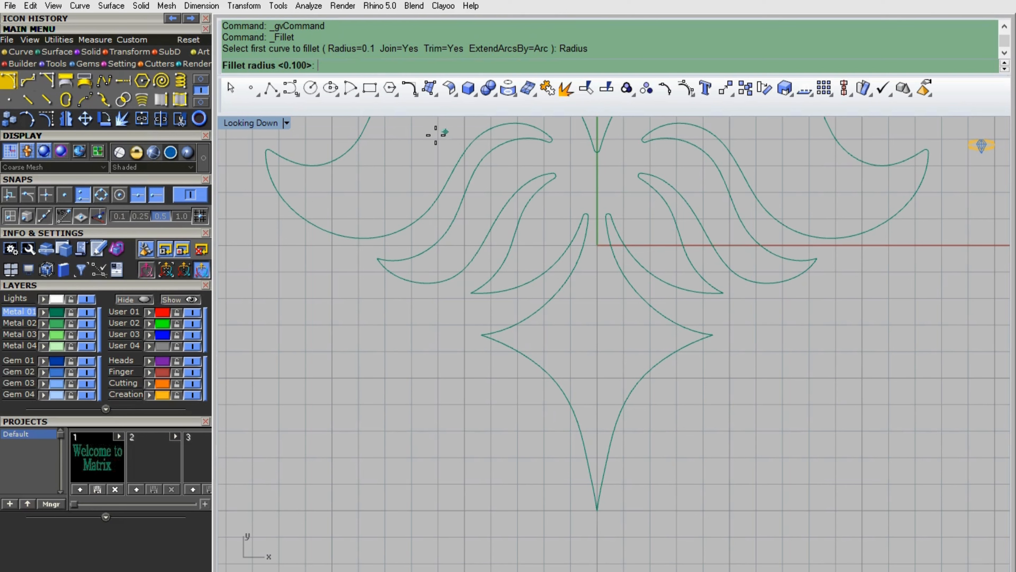
pyautogui.rightClick(600, 516)
pyautogui.click(605, 465)
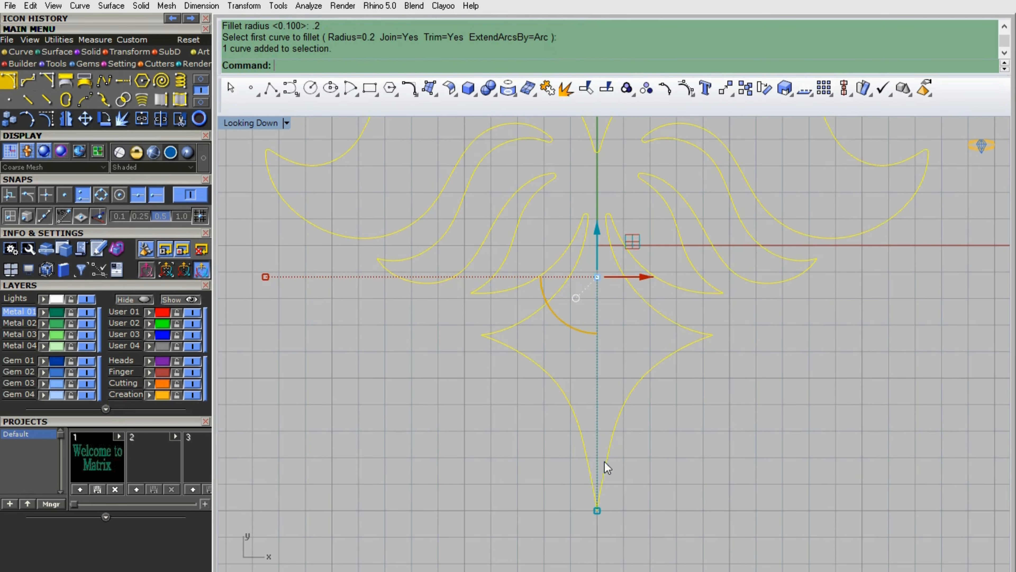
pyautogui.rightClick(606, 467)
pyautogui.click(605, 481)
pyautogui.click(589, 478)
pyautogui.rightClick(625, 385)
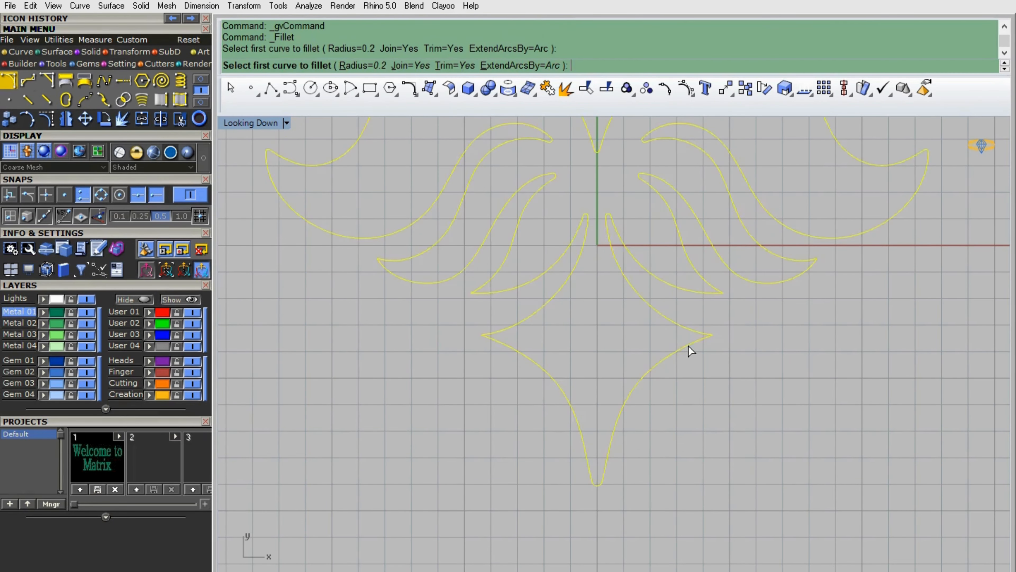
# Fillet the star's two side corners and the outer tips of the inner and middle leaves with radius 0.2
pyautogui.click(688, 343)
pyautogui.click(691, 325)
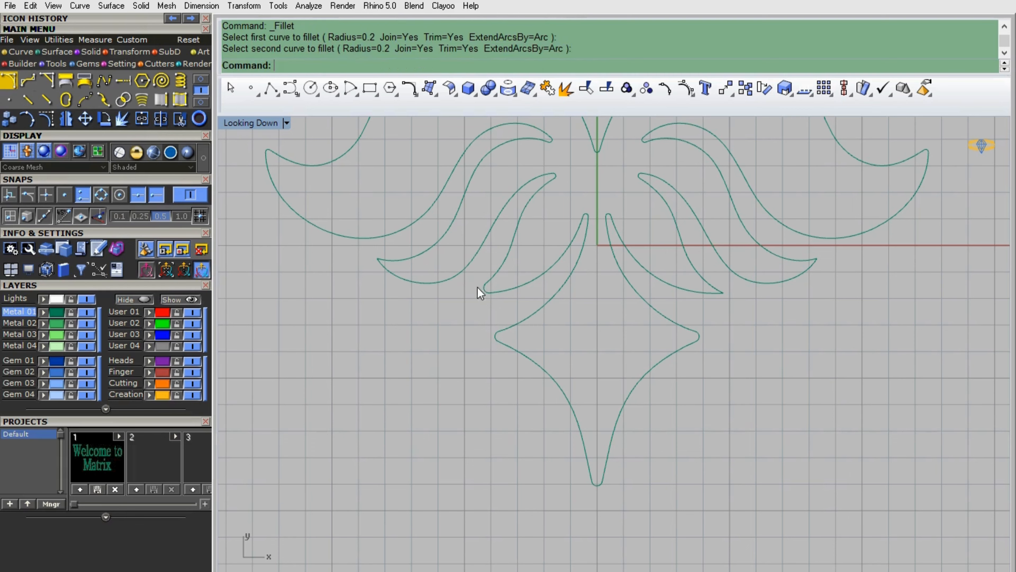
pyautogui.click(704, 279)
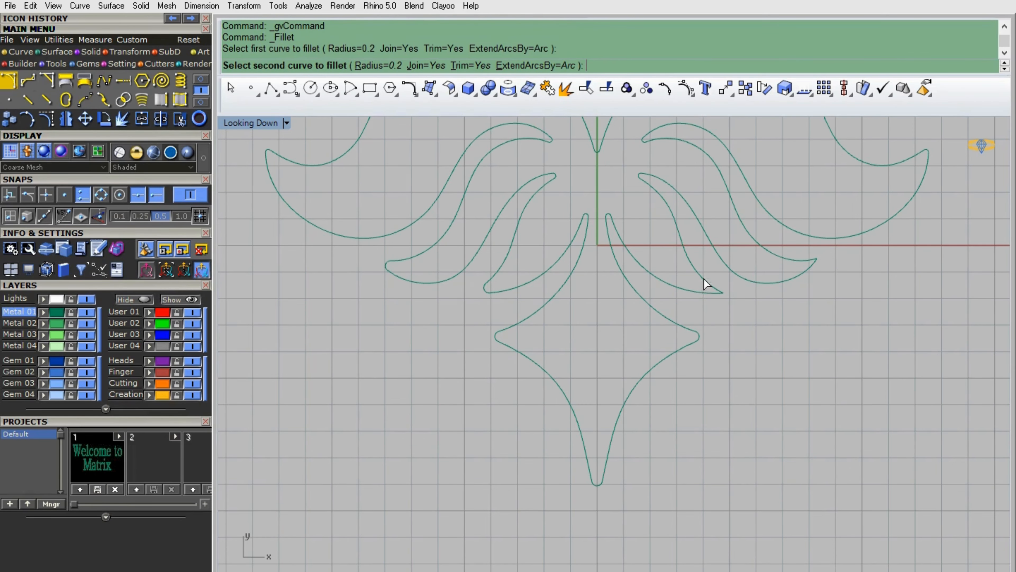
# Round the two notches between the inner leaves and the star again with radius 0.2
pyautogui.scroll(-5, 552, 268)
pyautogui.scroll(7, 563, 266)
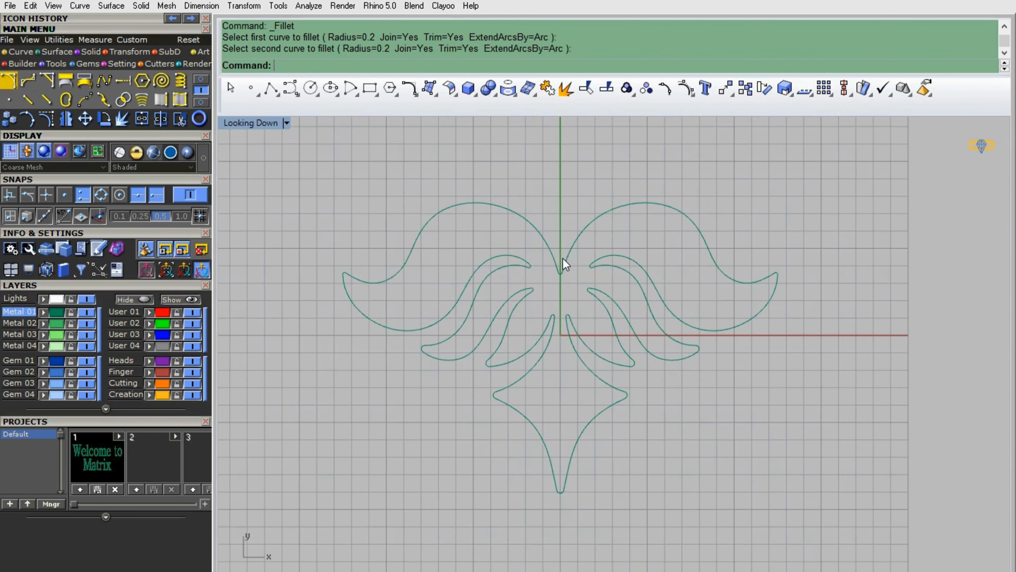
pyautogui.rightClick(557, 337)
pyautogui.click(586, 311)
pyautogui.click(577, 314)
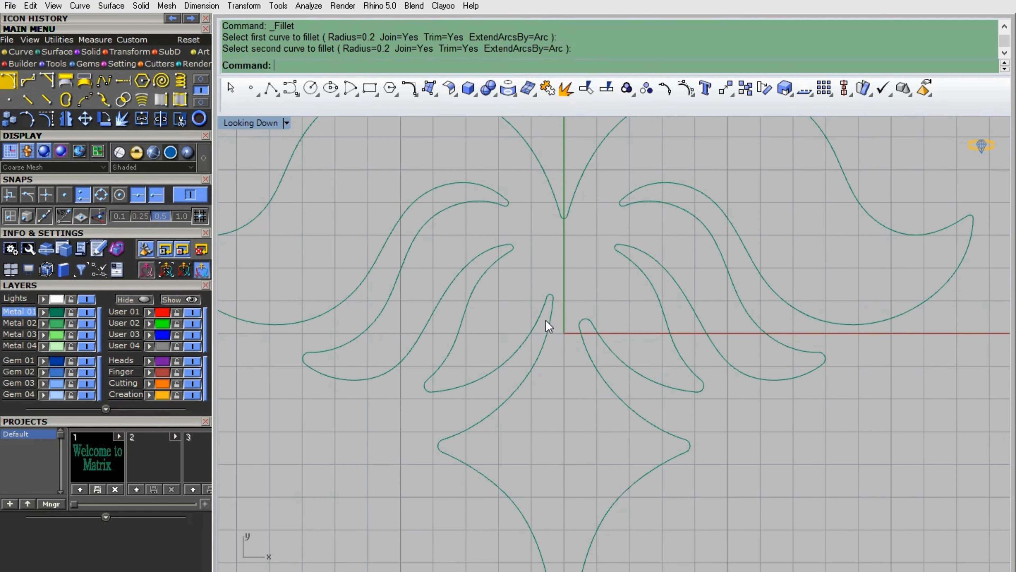
pyautogui.rightClick(546, 321)
pyautogui.click(534, 327)
pyautogui.click(550, 324)
# Round the notches between the middle and inner leaves on both halves with radius 0.2
pyautogui.scroll(-4, 560, 384)
pyautogui.scroll(2, 596, 324)
pyautogui.rightClick(597, 294)
pyautogui.click(602, 292)
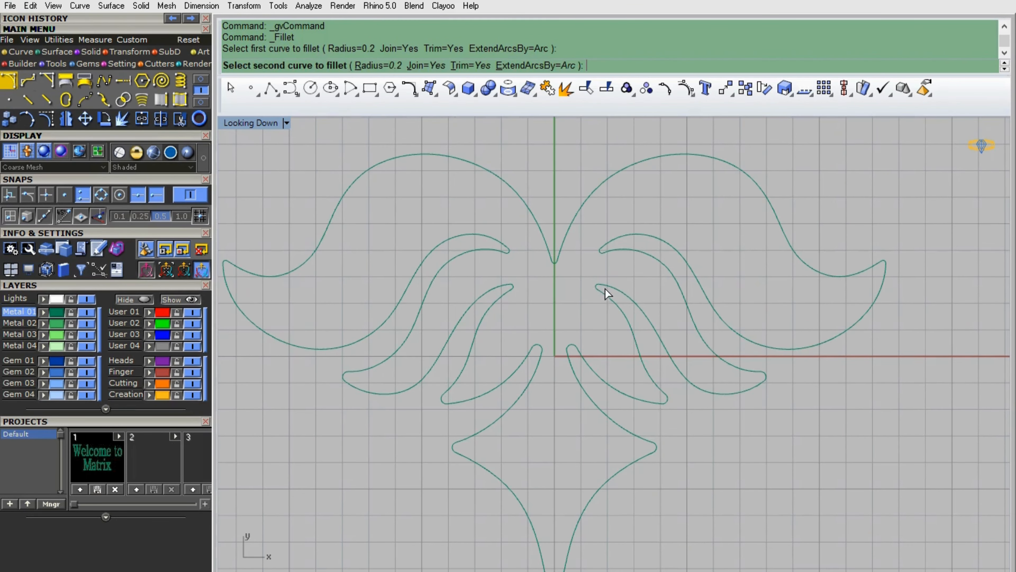
pyautogui.click(605, 286)
pyautogui.rightClick(509, 303)
pyautogui.click(505, 294)
pyautogui.click(501, 287)
# Round the notch between the large left wing and the left middle leaf with radius 0.2
pyautogui.rightClick(500, 280)
pyautogui.click(495, 249)
pyautogui.click(497, 242)
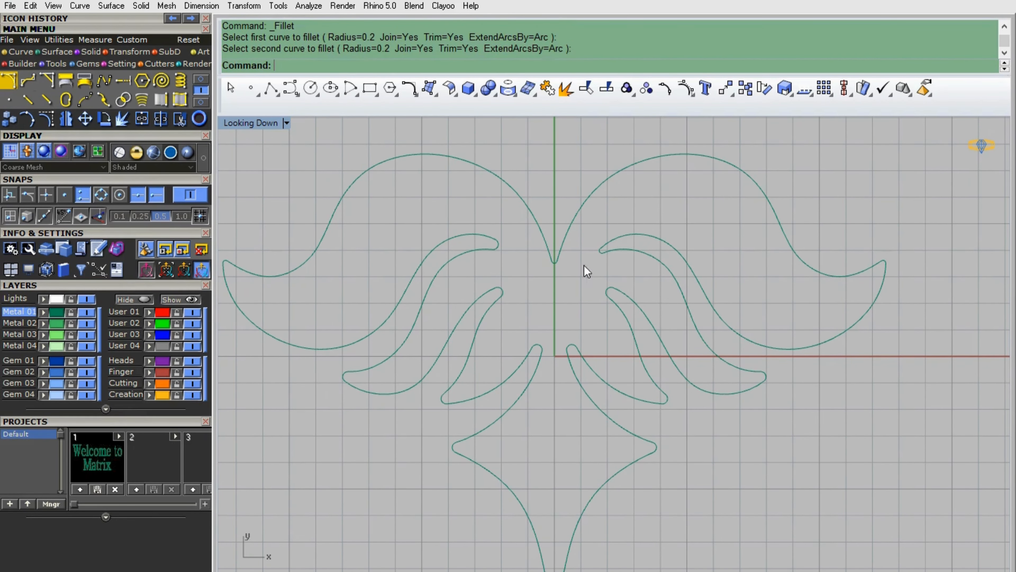
# Round the notch between the large right wing and the right middle leaf with radius 0.2
pyautogui.rightClick(590, 266)
pyautogui.click(624, 249)
pyautogui.click(624, 235)
pyautogui.scroll(-6, 544, 343)
pyautogui.scroll(2, 589, 279)
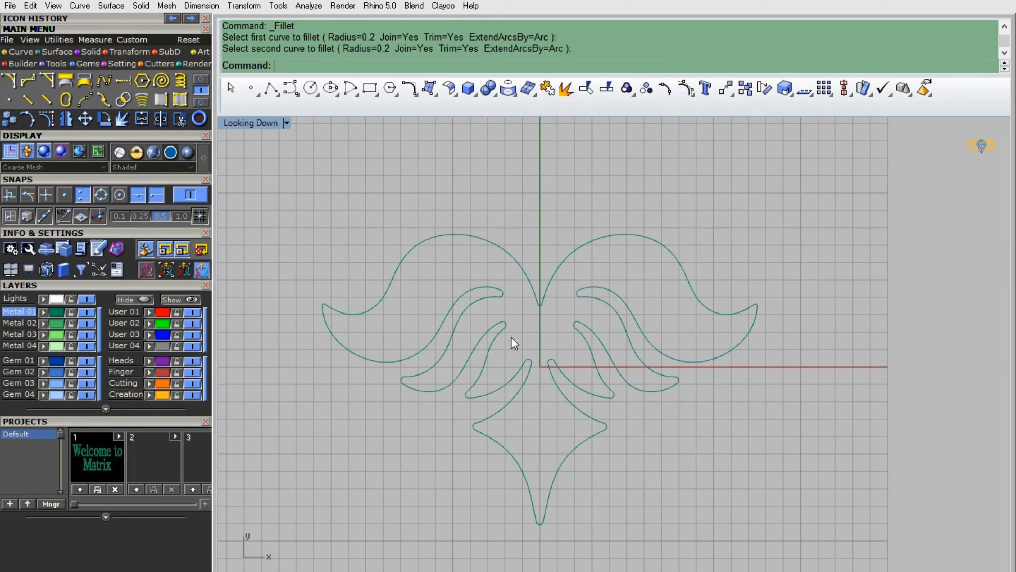
pyautogui.click(94, 62)
pyautogui.click(52, 102)
pyautogui.press('Escape')
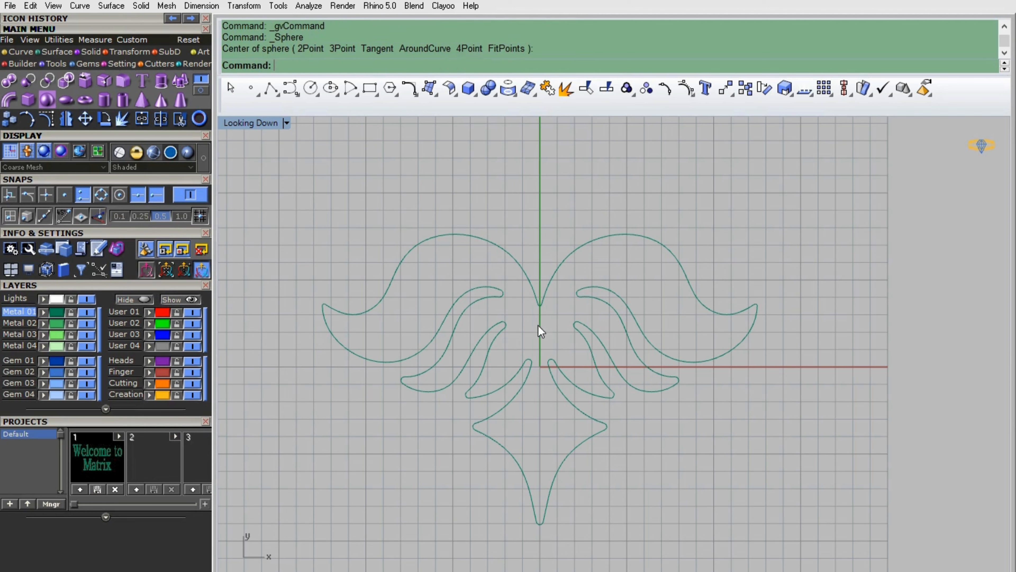
# Nudge the ornament outline slightly down along the Y axis and create a sphere centred at 0 that is wider than the ornament
pyautogui.click(540, 306)
pyautogui.moveTo(540, 334)
pyautogui.mouseDown()
pyautogui.moveTo(537, 306)
pyautogui.moveTo(531, 365)
pyautogui.moveTo(535, 341)
pyautogui.mouseUp()
pyautogui.click(46, 101)
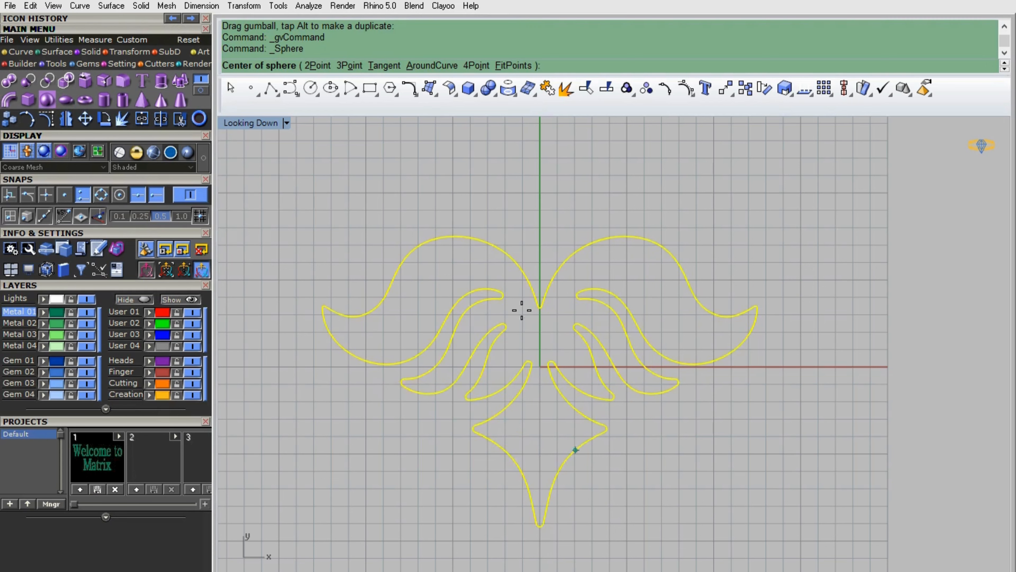
pyautogui.write('0')
pyautogui.press('Return')
pyautogui.doubleClick(268, 122)
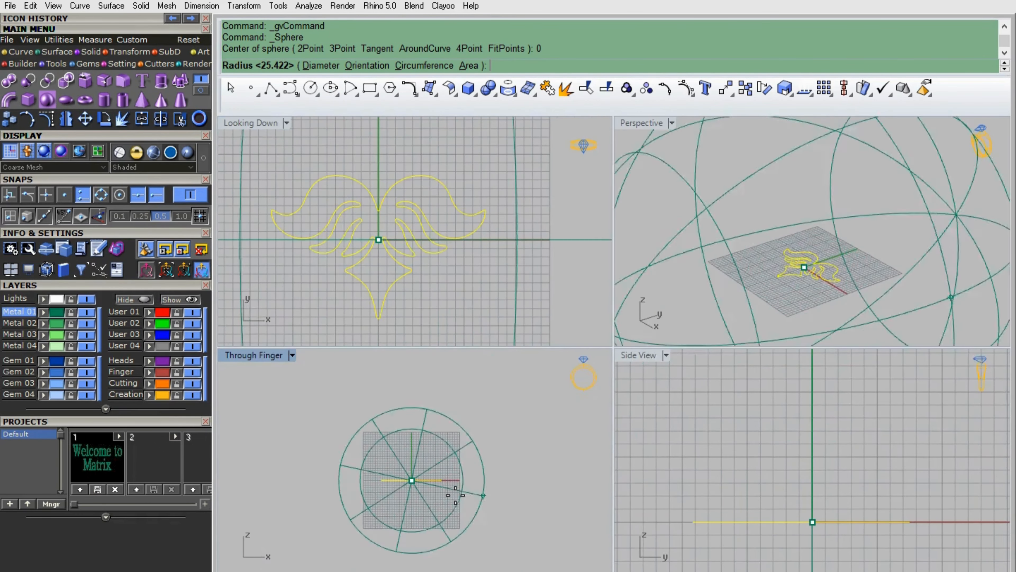
pyautogui.click(402, 566)
# Scale the ornament outline uniformly to about three-quarters of its size and nudge it slightly up along the Y axis
pyautogui.click(444, 213)
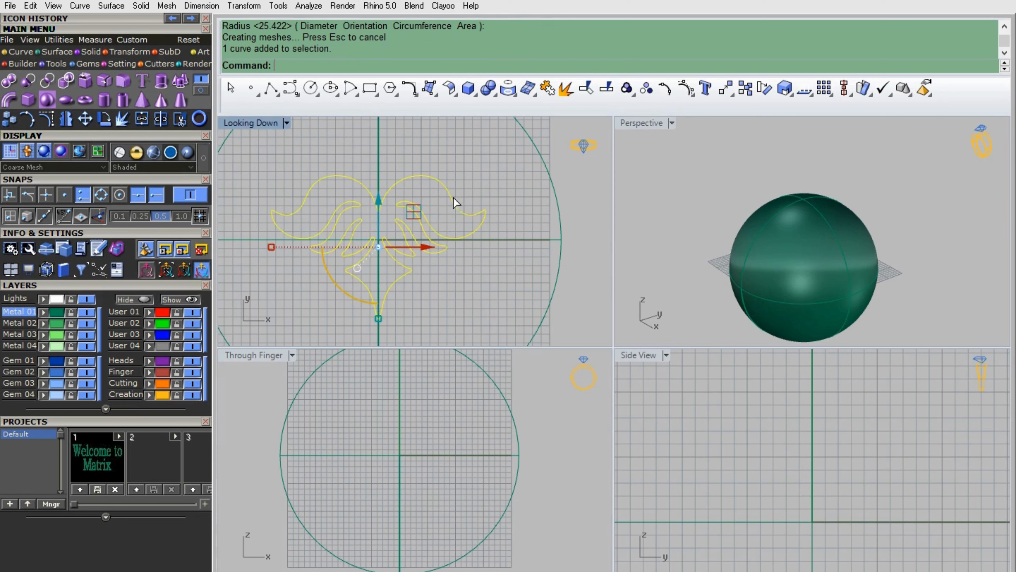
pyautogui.keyDown('shift'); pyautogui.moveTo(272, 250); pyautogui.dragTo(297, 263); pyautogui.keyUp('shift')
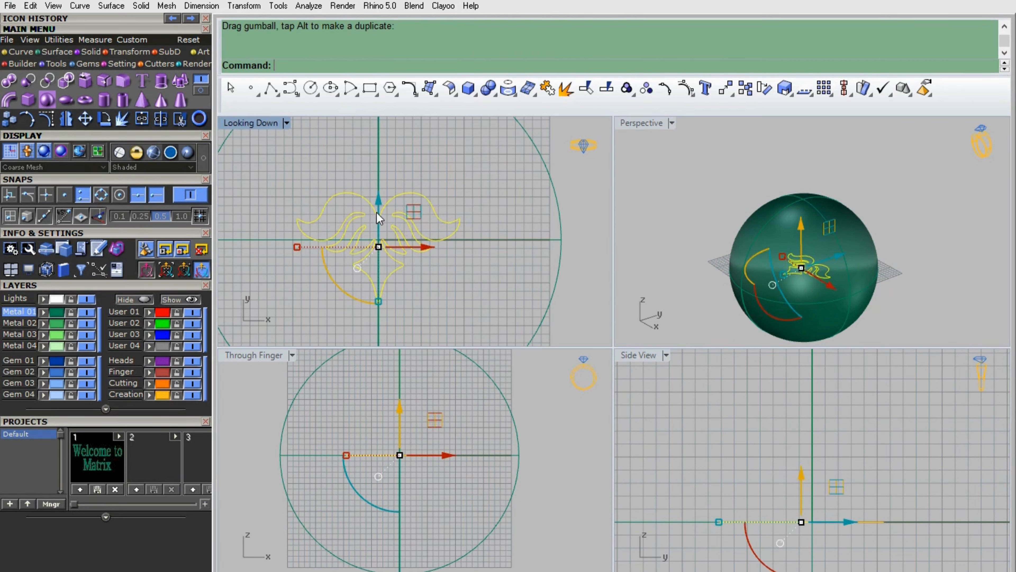
pyautogui.moveTo(381, 208); pyautogui.dragTo(381, 204)
pyautogui.click(690, 204)
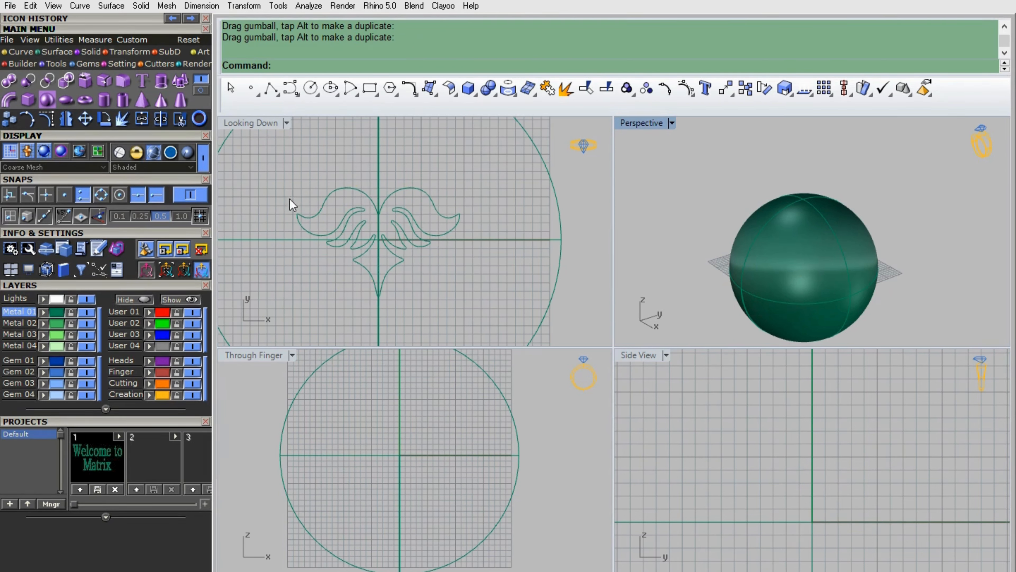
# Project the ornament outline from the top view onto the sphere
pyautogui.click(12, 52)
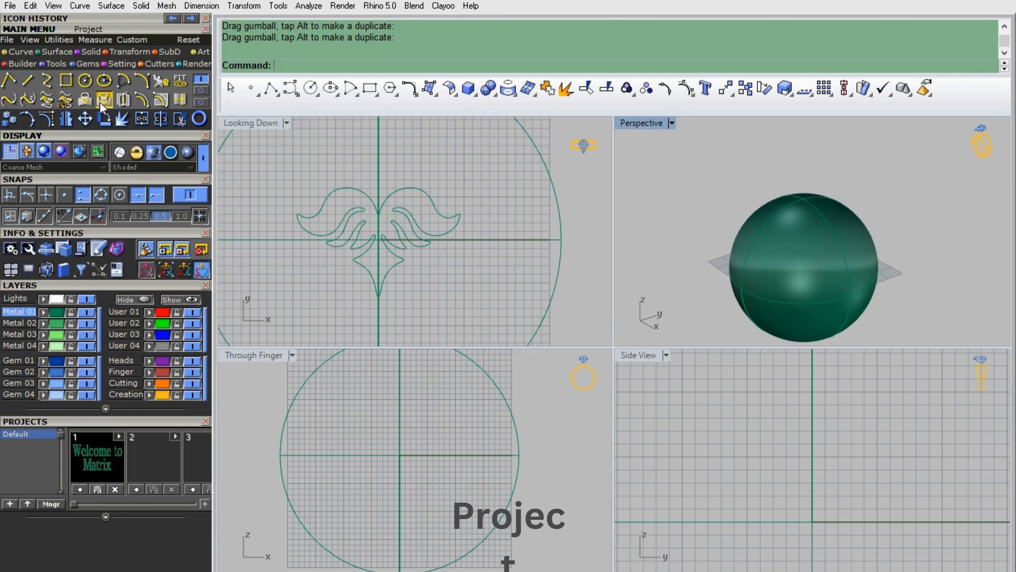
pyautogui.click(104, 99)
pyautogui.click(460, 218)
pyautogui.rightClick(460, 217)
pyautogui.click(809, 225)
pyautogui.rightClick(809, 226)
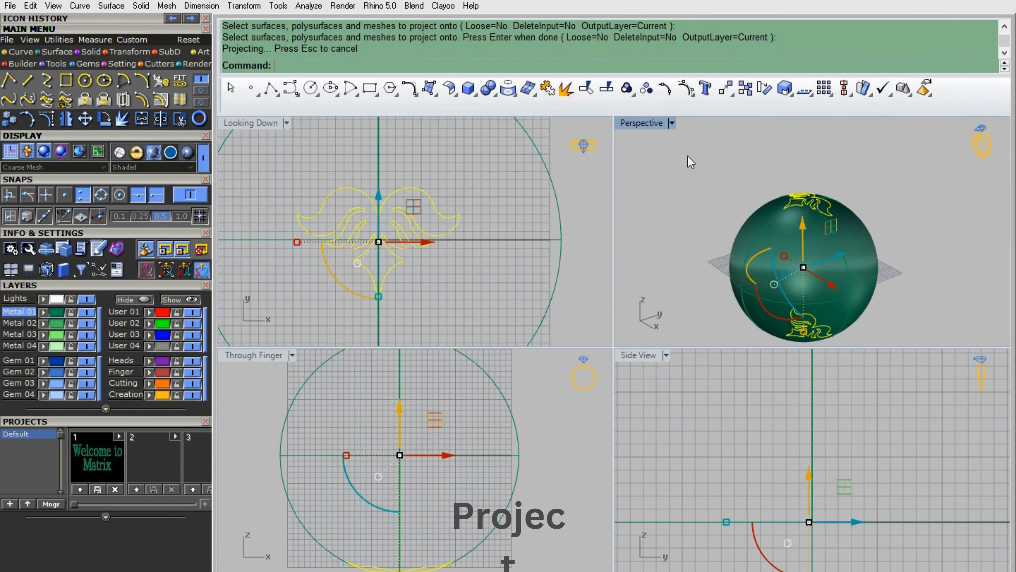
pyautogui.click(856, 205)
pyautogui.moveTo(855, 205); pyautogui.dragTo(830, 226, button='right')
pyautogui.scroll(9, 825, 228)
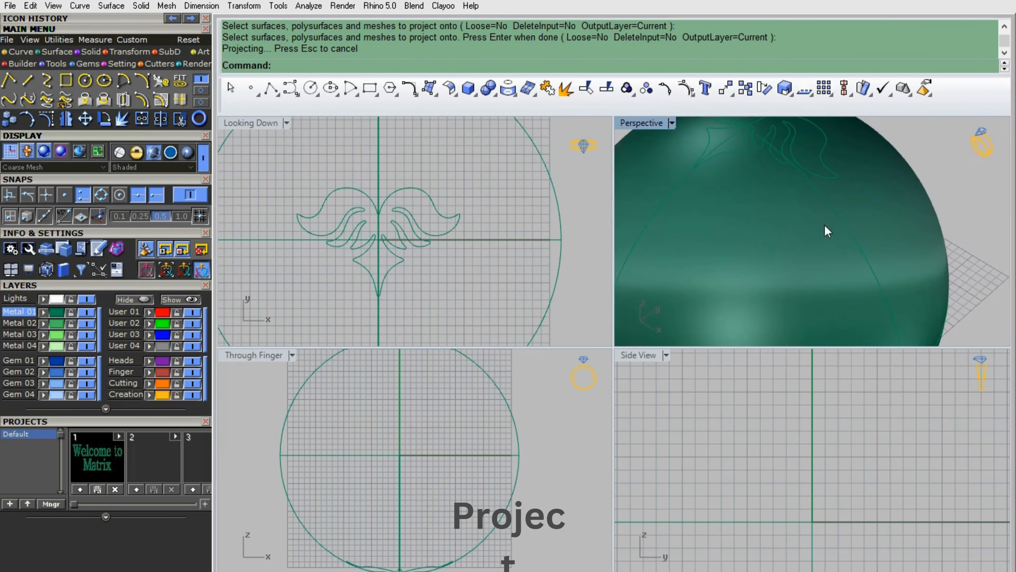
pyautogui.scroll(-5, 804, 237)
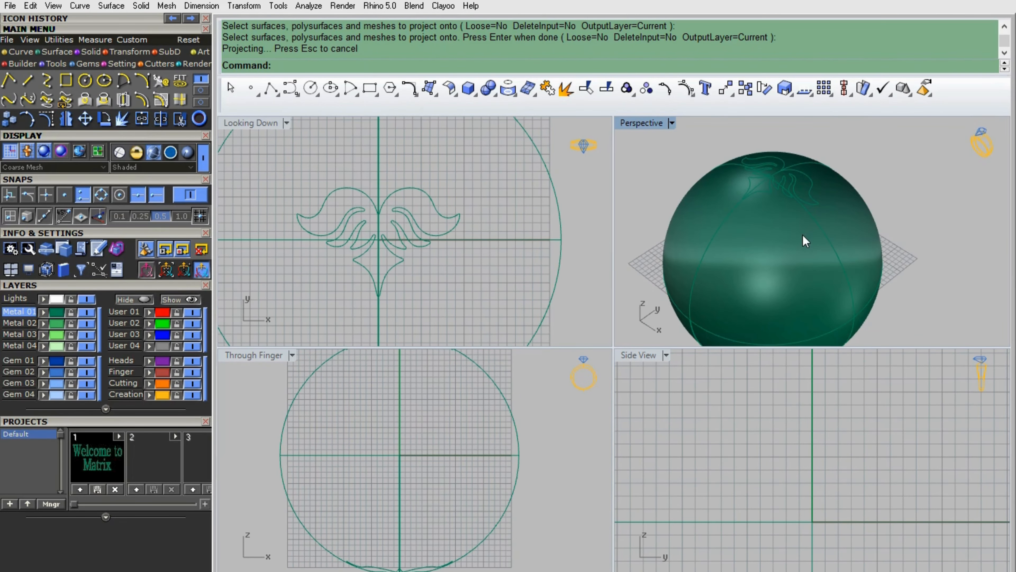
# Split the sphere with the projected ornament outline on its upper side
pyautogui.click(150, 122)
pyautogui.click(161, 120)
pyautogui.click(814, 204)
pyautogui.rightClick(814, 203)
pyautogui.click(814, 200)
pyautogui.rightClick(814, 201)
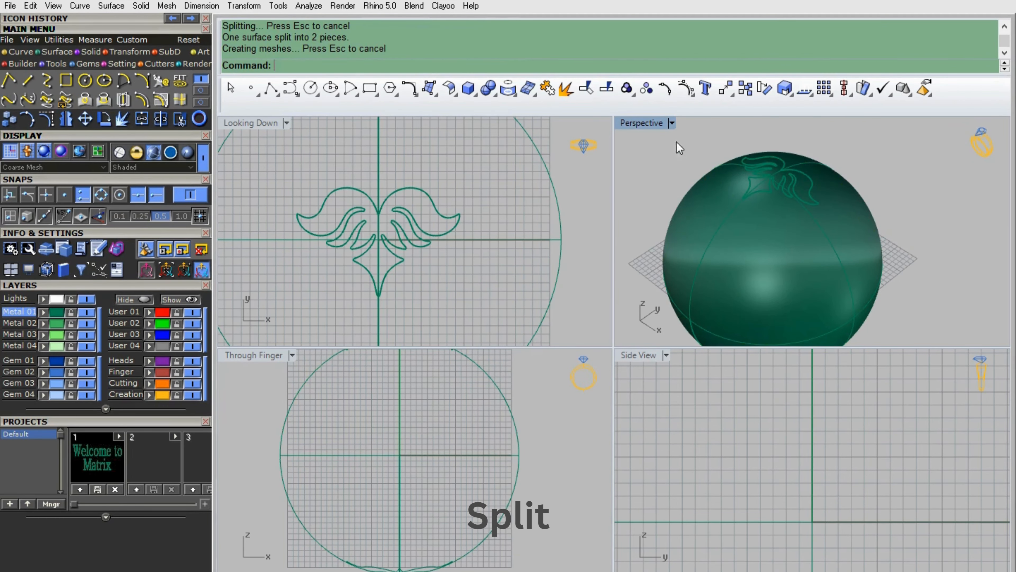
# Delete the rest of the sphere so only the ornament-shaped curved surface is kept
pyautogui.doubleClick(630, 120)
pyautogui.moveTo(605, 298); pyautogui.dragTo(652, 307, button='right')
pyautogui.moveTo(656, 360); pyautogui.dragTo(670, 288, button='right')
pyautogui.click(682, 411)
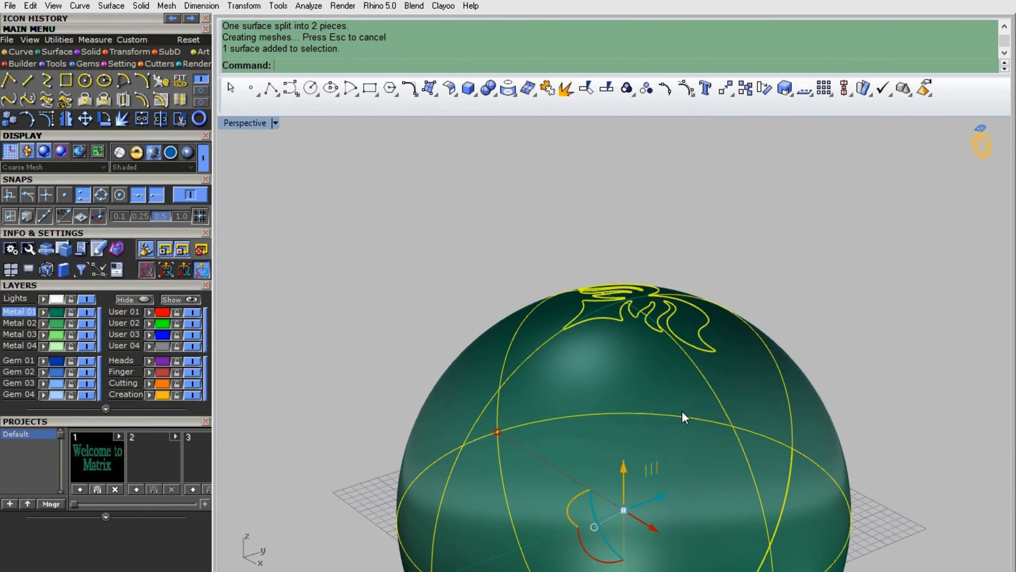
pyautogui.press('Delete')
# Extrude the curved ornament surface straight down into a thin solid
pyautogui.moveTo(682, 413); pyautogui.dragTo(633, 293, button='right')
pyautogui.click(645, 318)
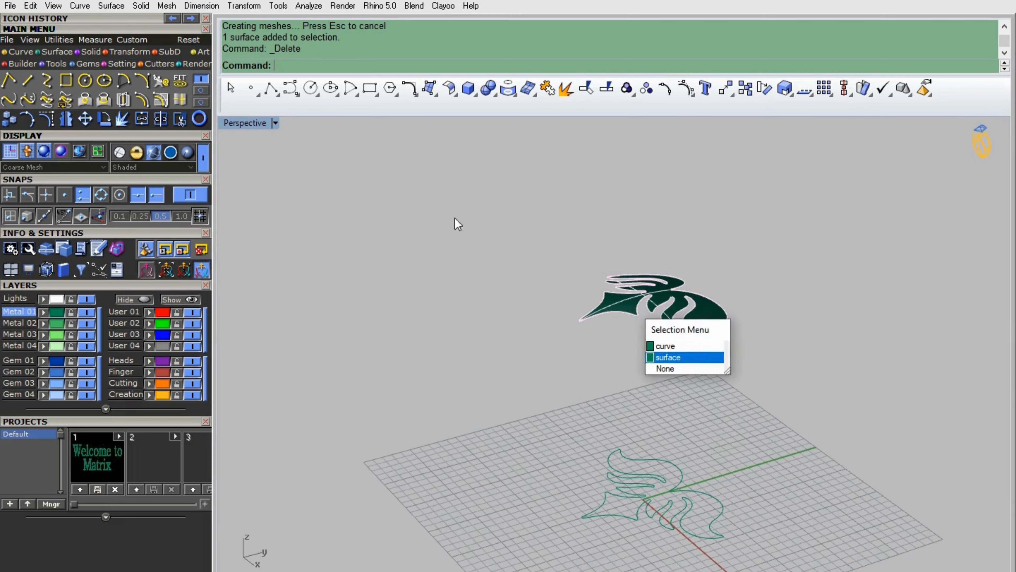
pyautogui.click(455, 218)
pyautogui.click(56, 53)
pyautogui.click(85, 102)
pyautogui.click(383, 66)
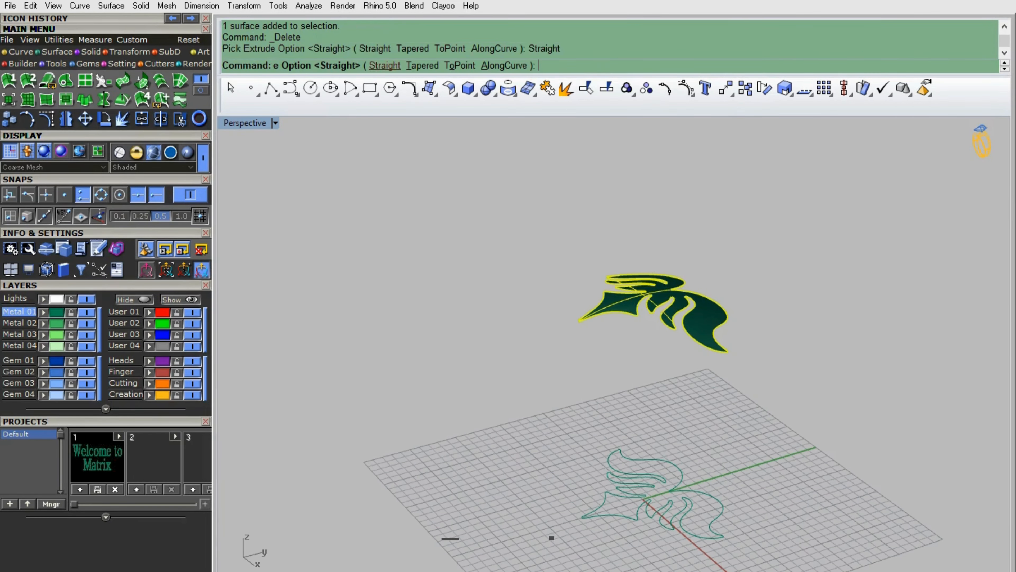
pyautogui.click(461, 67)
pyautogui.moveTo(745, 371); pyautogui.dragTo(810, 370, button='right')
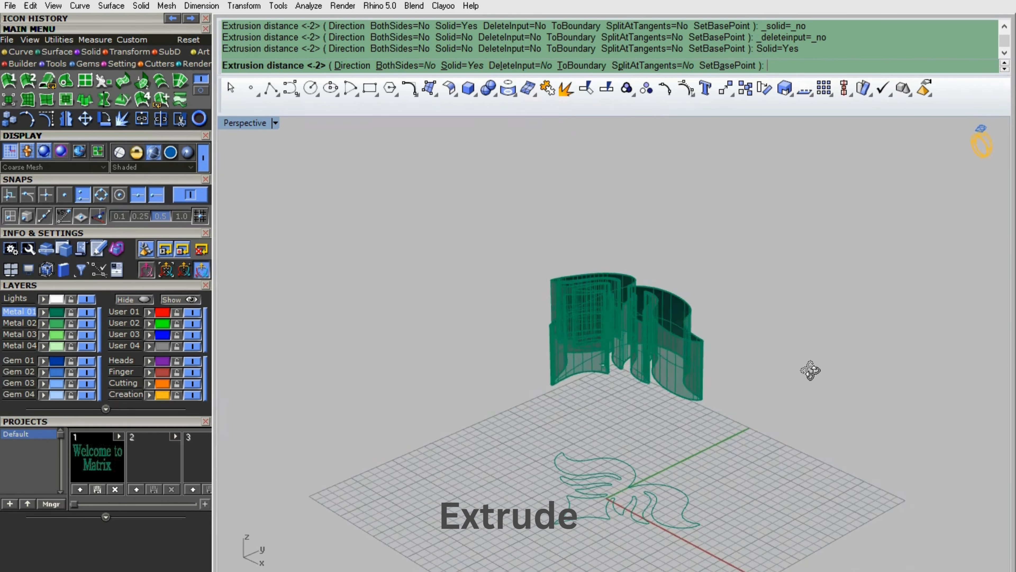
pyautogui.click(783, 347)
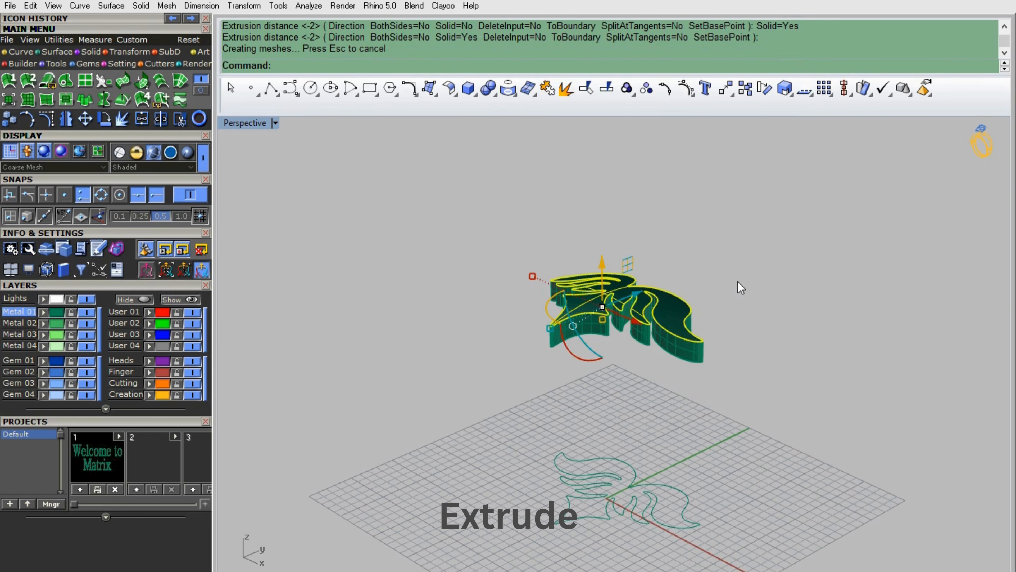
# Try to move the extruded ornament with its surface and curve vertically from the star's lower tip to 0
pyautogui.moveTo(740, 287); pyautogui.dragTo(779, 370, button='right')
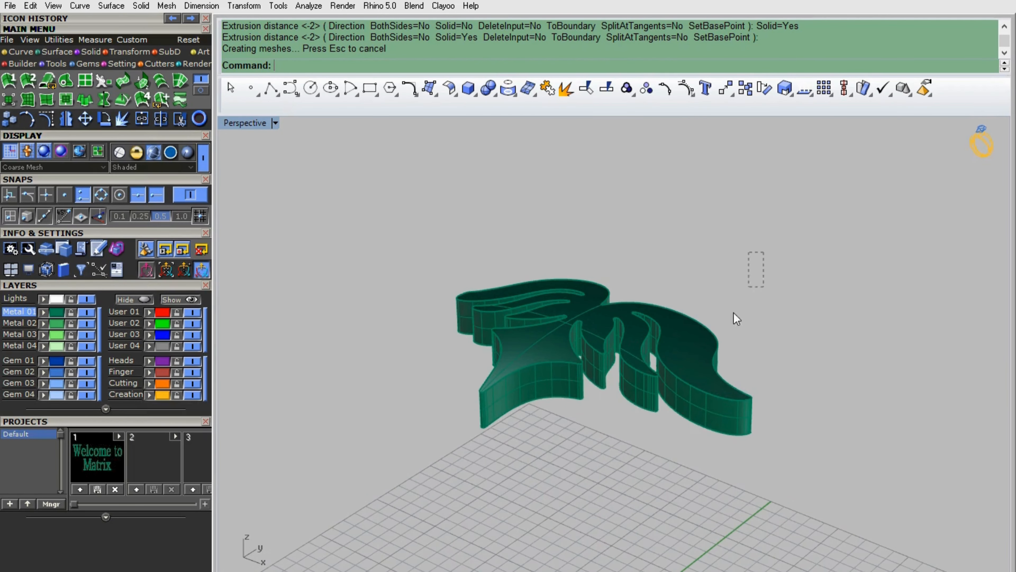
pyautogui.hotkey('ctrl', 'a')
pyautogui.write('Mo')
pyautogui.press('Return')
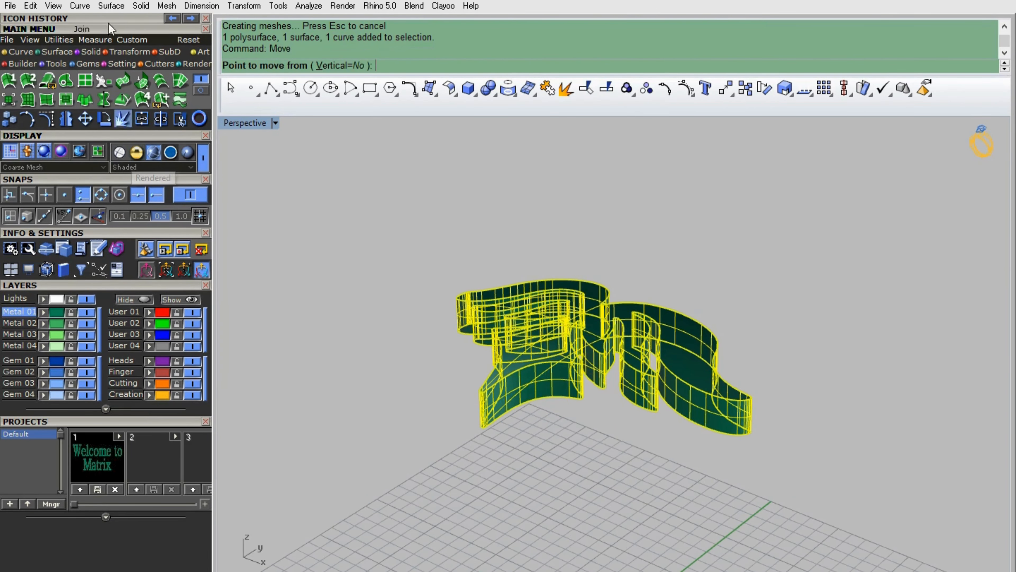
pyautogui.click(333, 66)
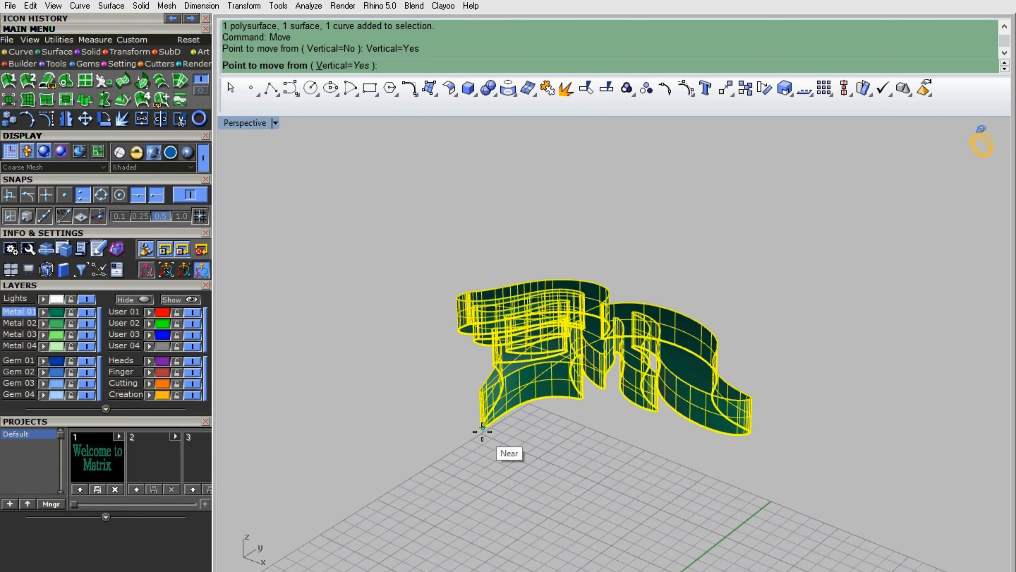
pyautogui.click(481, 427)
pyautogui.write('0')
pyautogui.press('Return')
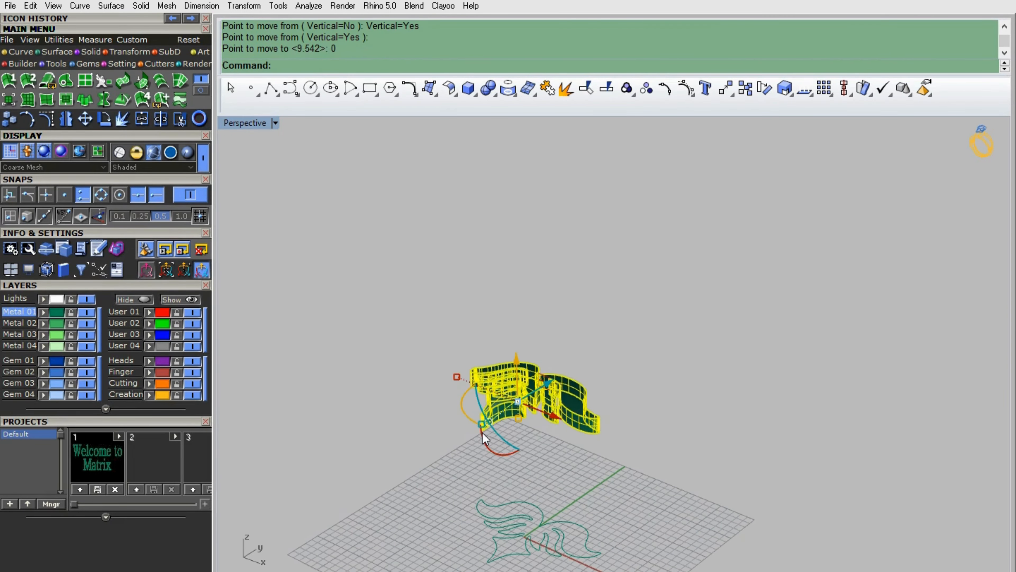
# Move the extruded ornament with its surface and curve vertically down to the ground plane, with the Vertical option on
pyautogui.scroll(2, 444, 379)
pyautogui.press('Return')
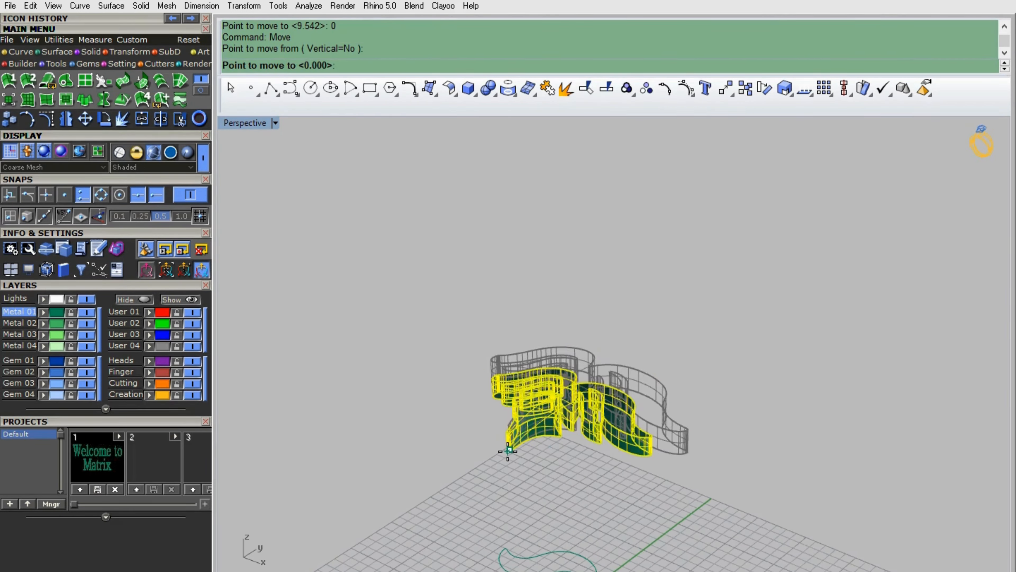
pyautogui.click(343, 65)
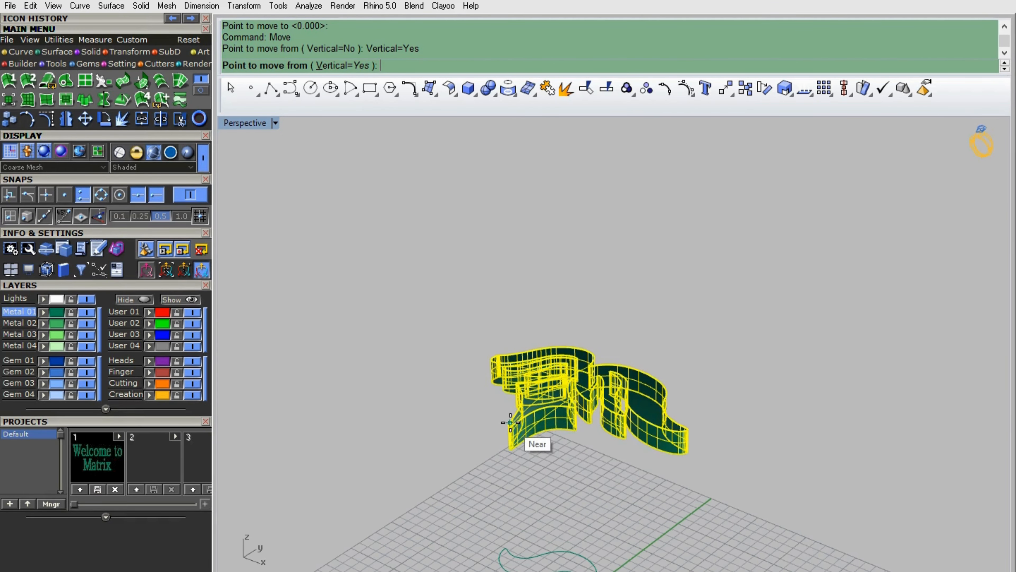
pyautogui.click(511, 423)
pyautogui.doubleClick(257, 125)
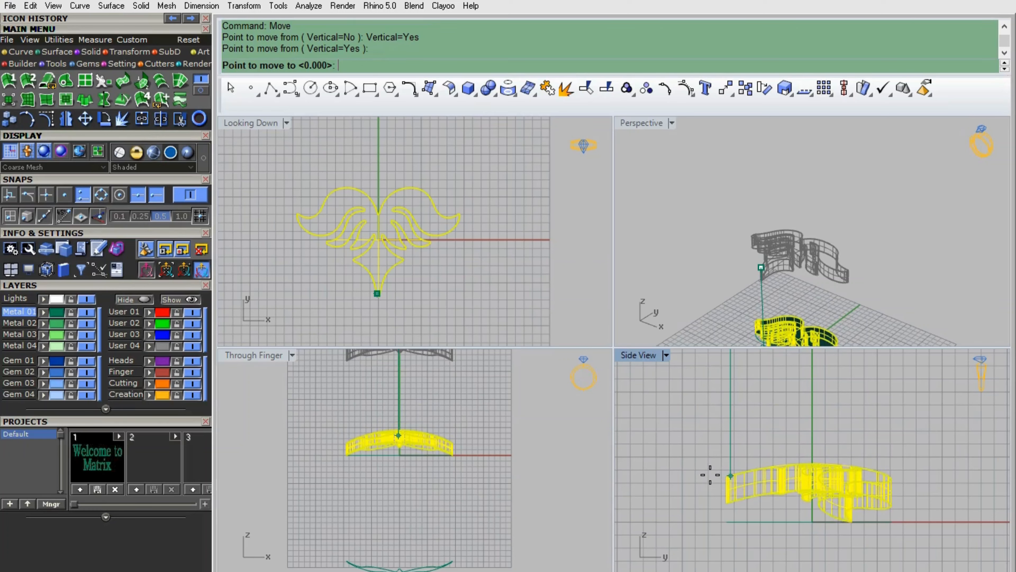
pyautogui.click(716, 476)
# Tilt the ornament slightly in the side view and lower it so both ends rest on the ground plane
pyautogui.moveTo(779, 538); pyautogui.dragTo(781, 554)
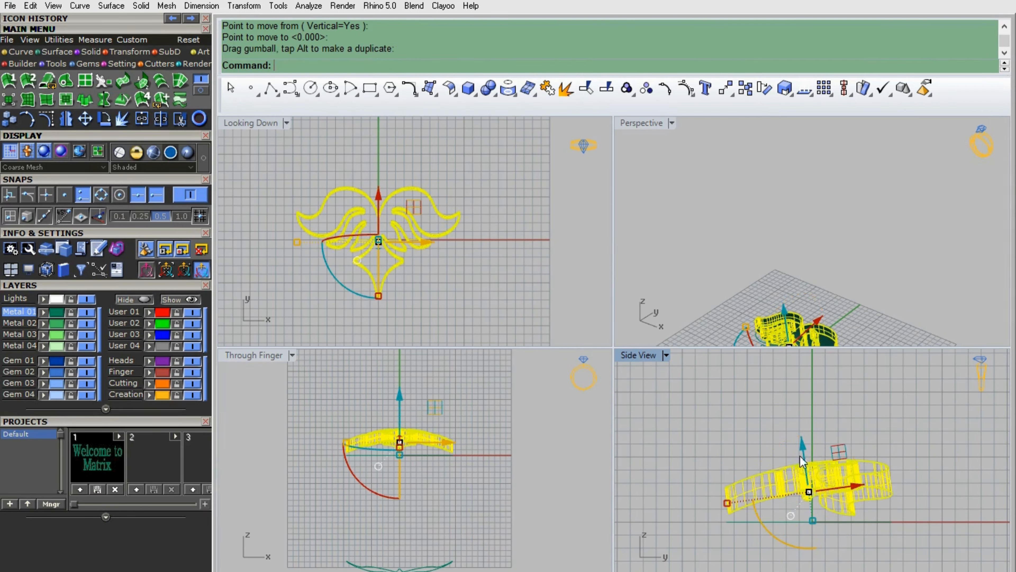
pyautogui.moveTo(800, 443); pyautogui.dragTo(800, 449)
pyautogui.click(823, 449)
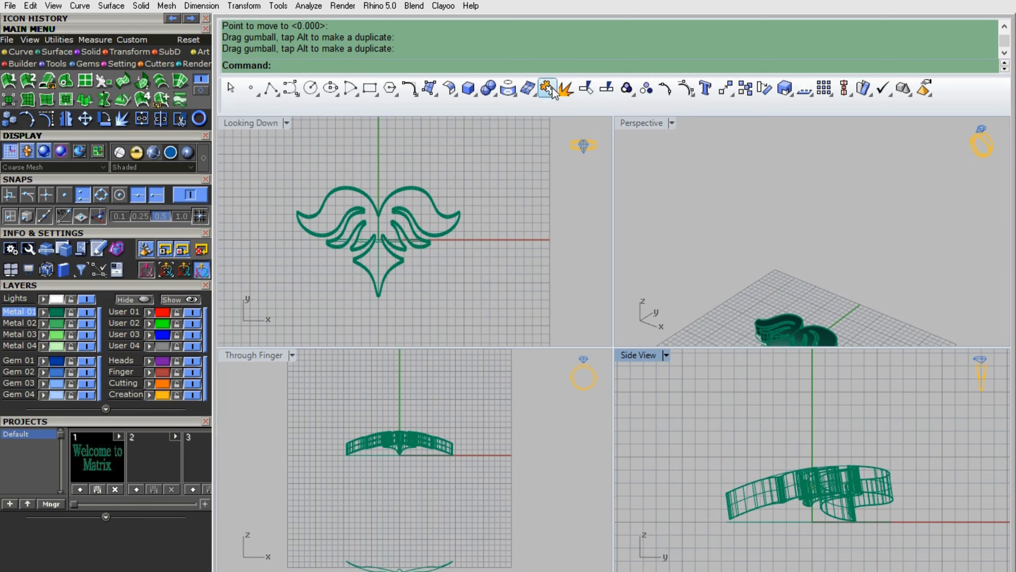
pyautogui.doubleClick(637, 126)
pyautogui.scroll(-8, 645, 228)
pyautogui.scroll(8, 500, 365)
pyautogui.moveTo(514, 295); pyautogui.dragTo(599, 424, button='right')
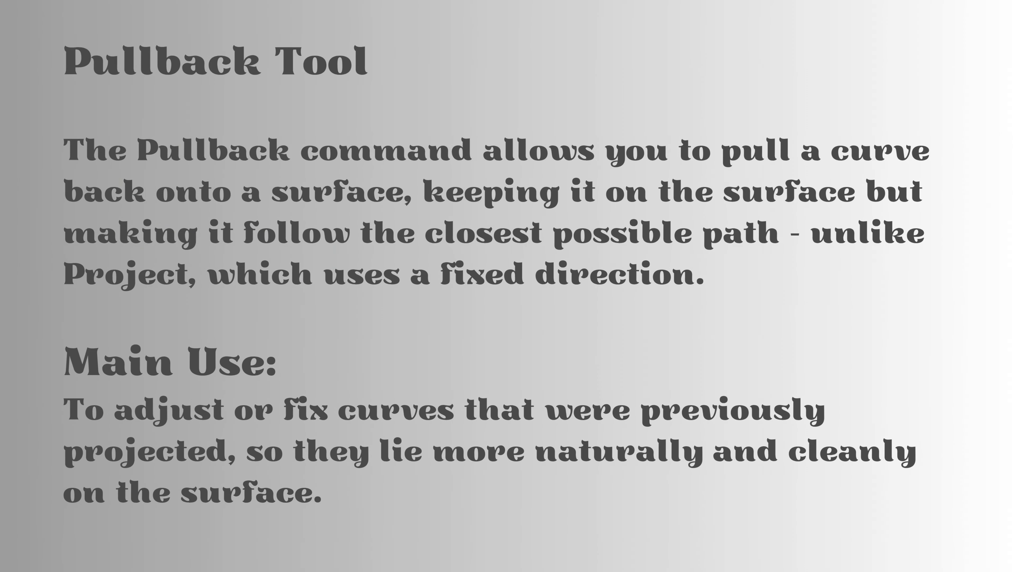
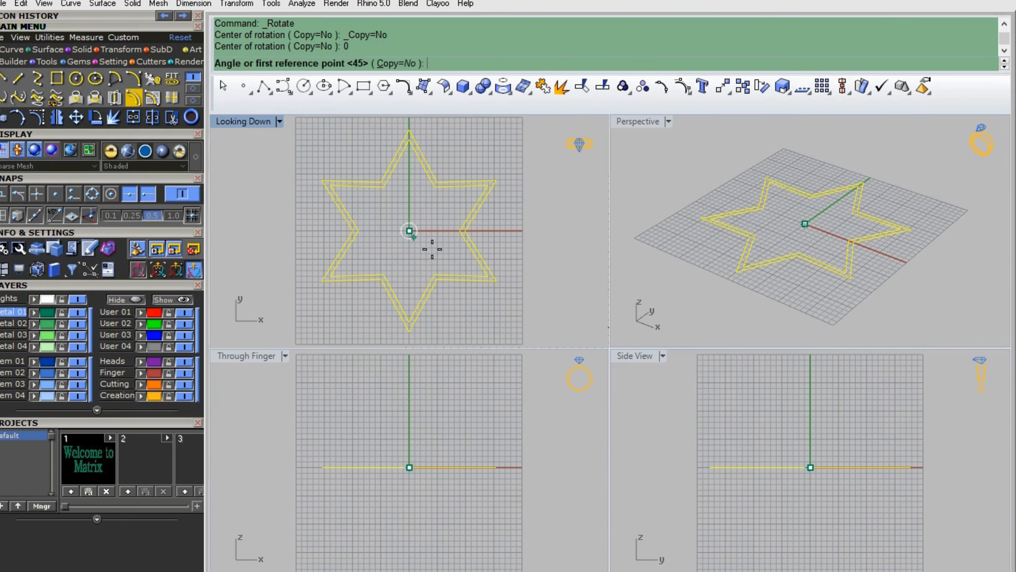
# Rotate a copy of the double six-pointed star outline about the origin so its points fall between the original ones
pyautogui.click(403, 66)
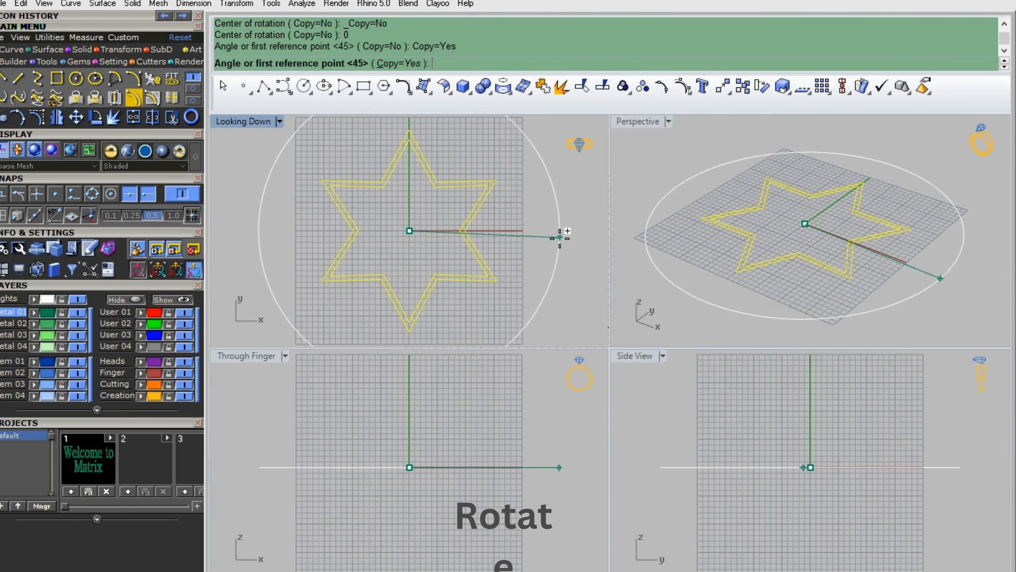
pyautogui.click(560, 231)
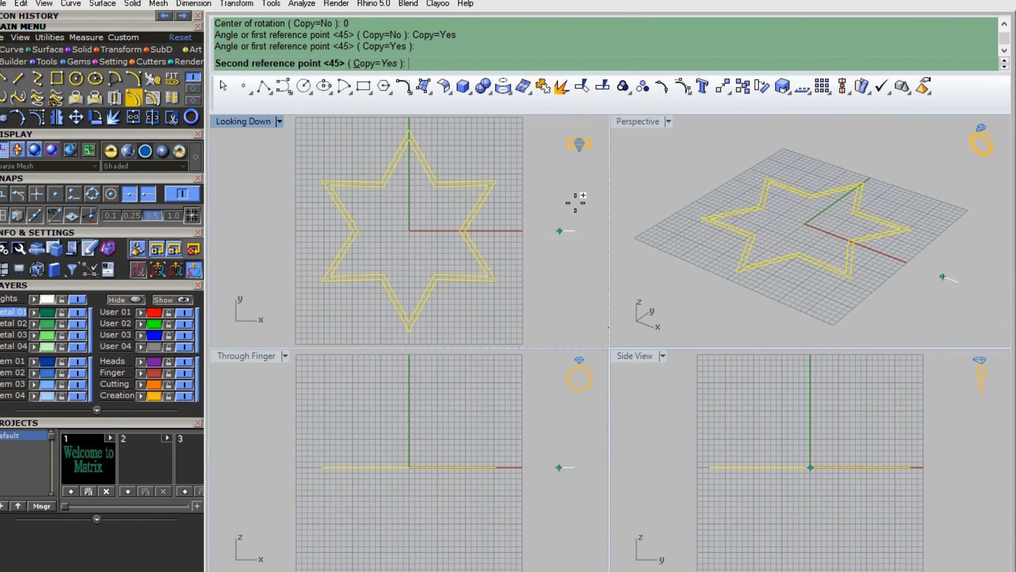
pyautogui.click(567, 148)
pyautogui.press('Return')
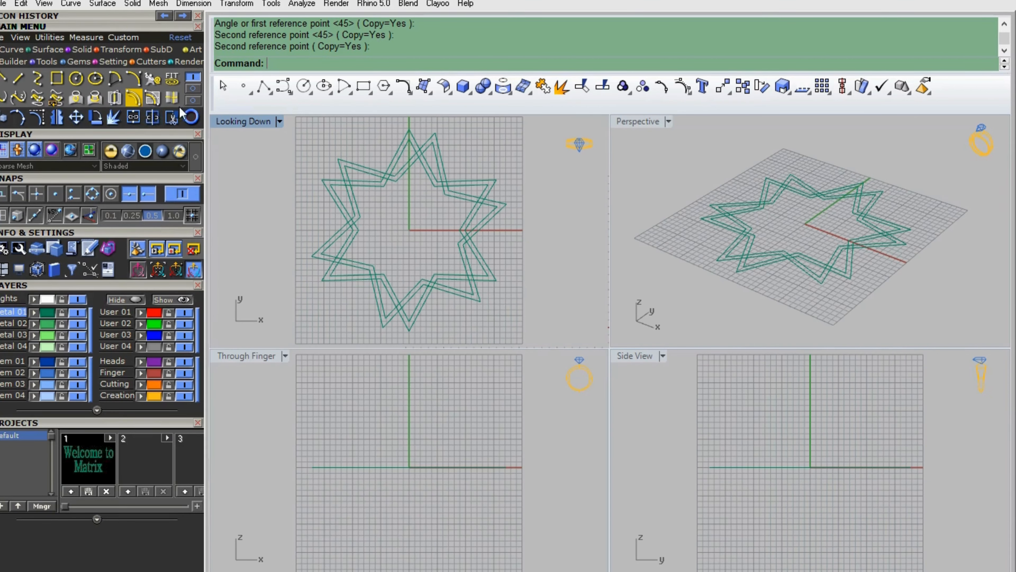
# Try to combine the two overlapping double star outlines with Curve Boolean, keeping band segments along the original star's outline
pyautogui.click(191, 91)
pyautogui.click(95, 97)
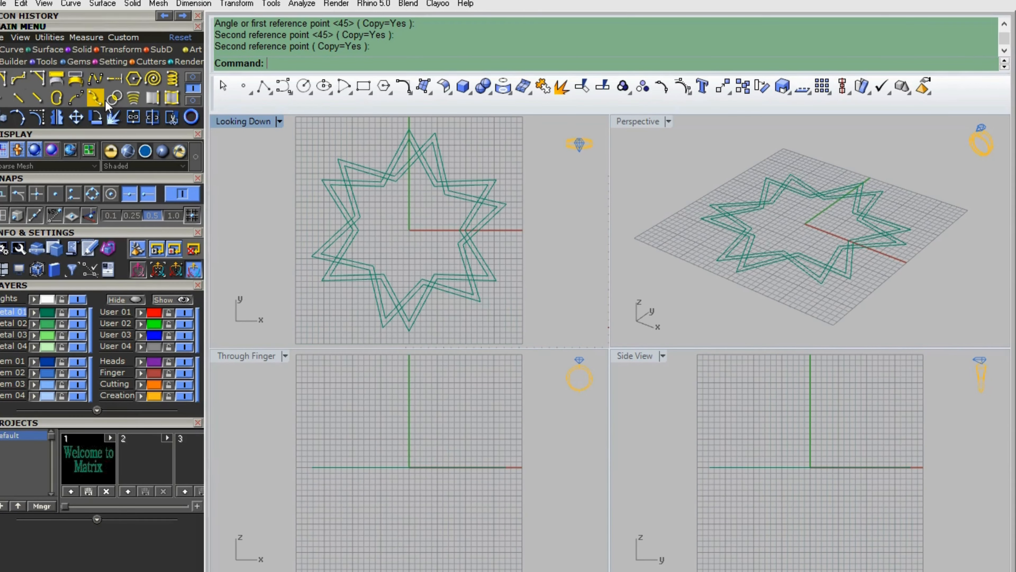
pyautogui.click(117, 100)
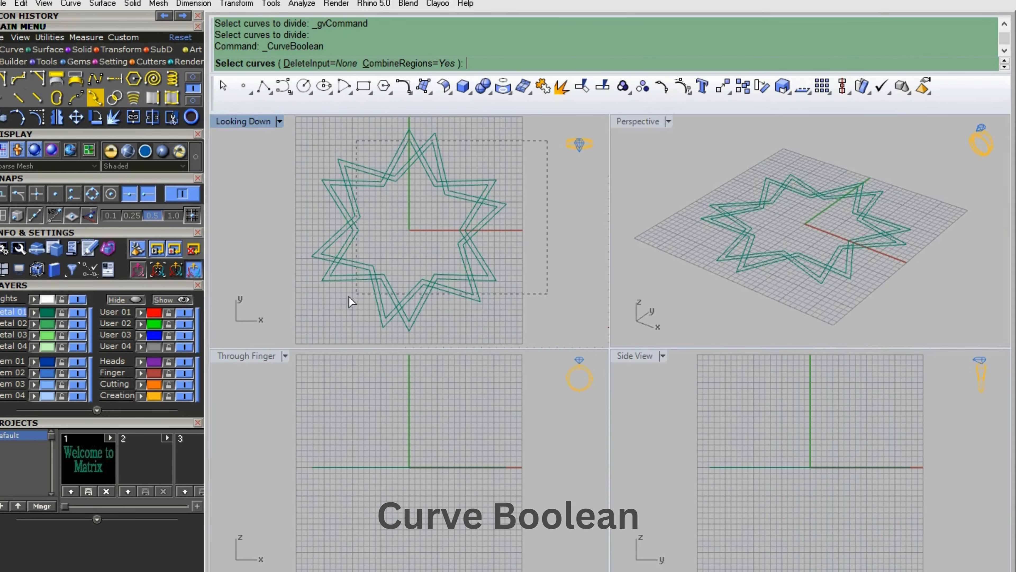
pyautogui.moveTo(351, 301); pyautogui.dragTo(260, 303)
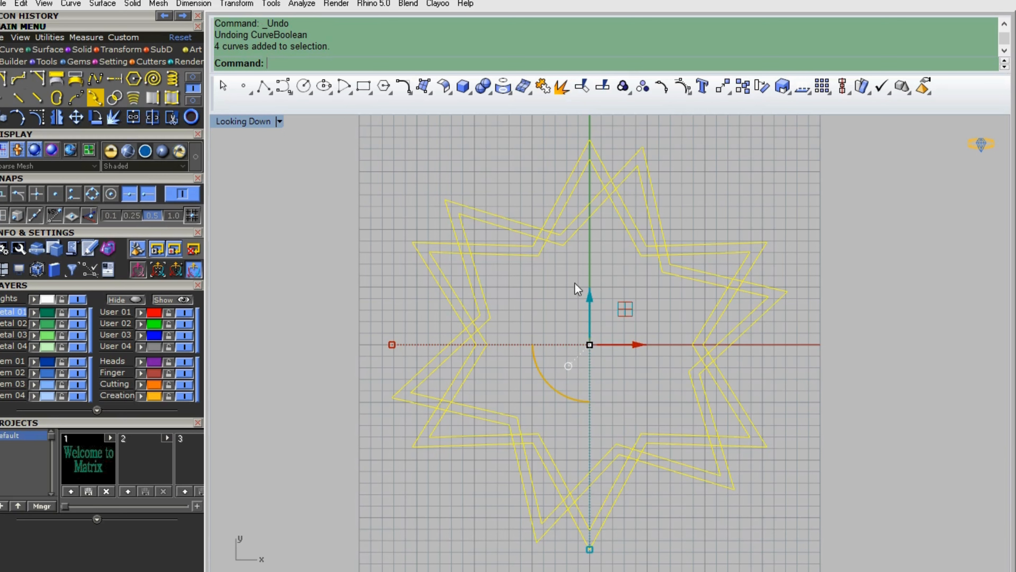
pyautogui.rightClick(575, 273)
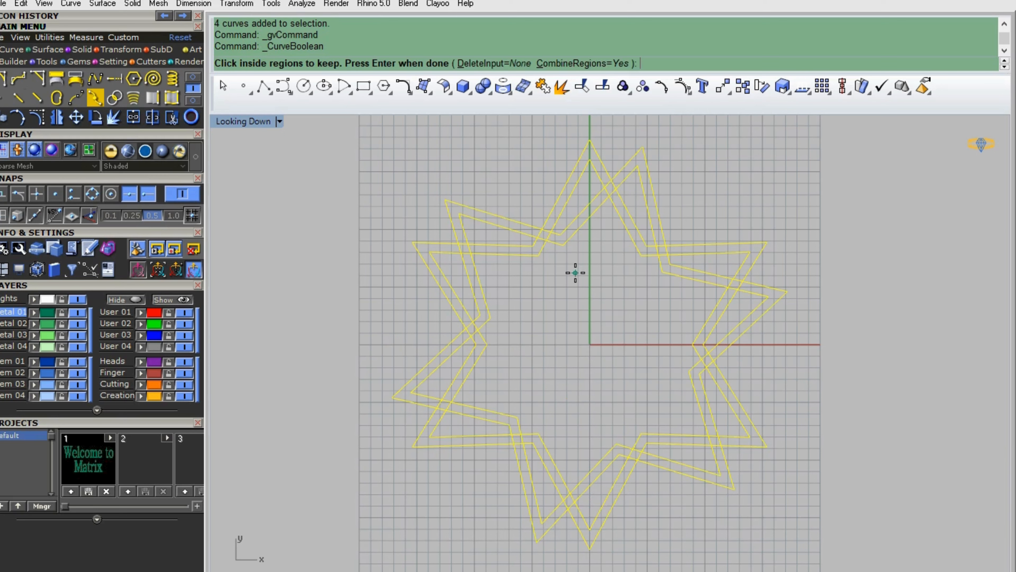
pyautogui.click(756, 246)
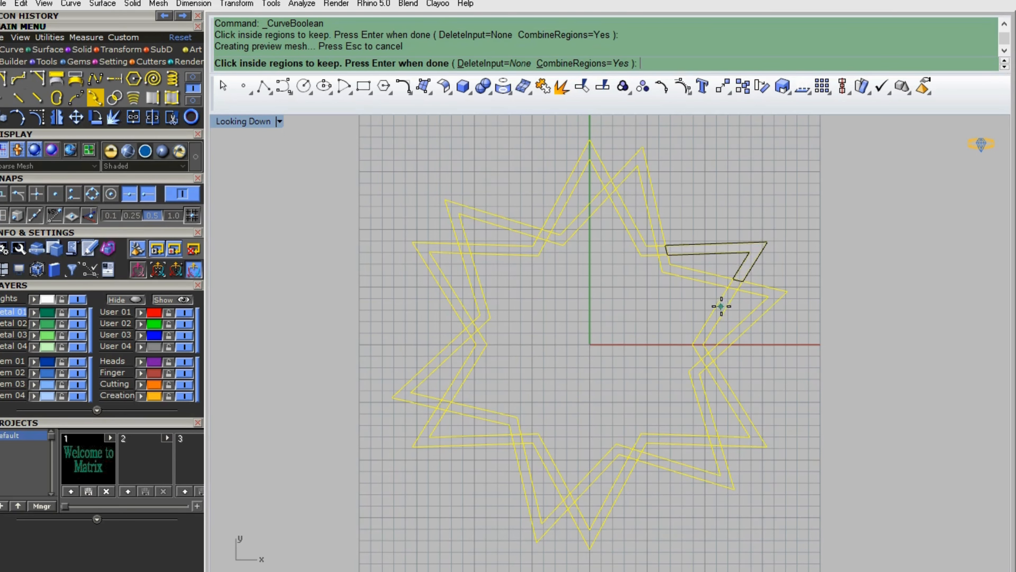
pyautogui.click(722, 316)
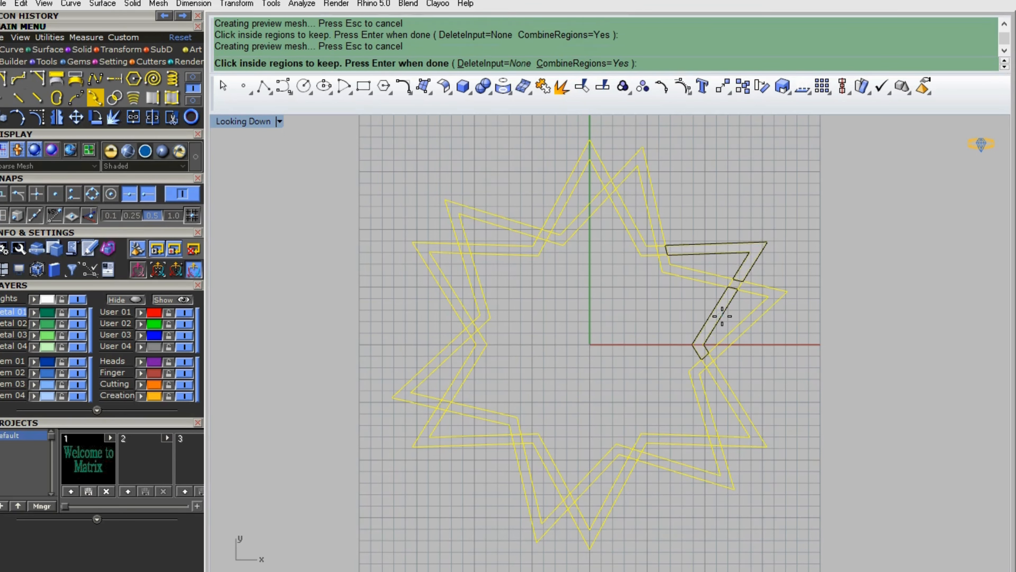
pyautogui.click(747, 441)
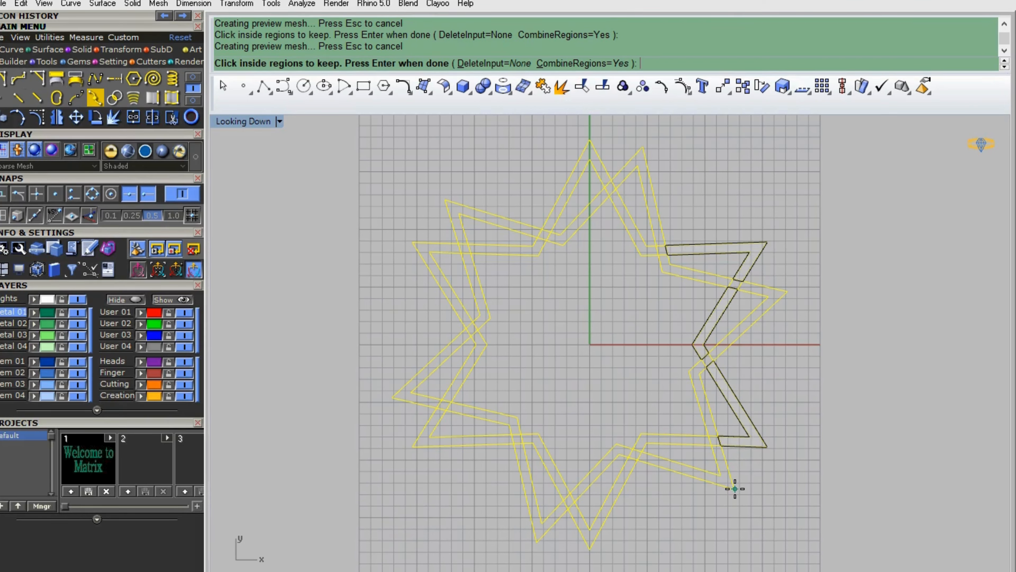
pyautogui.press('Return')
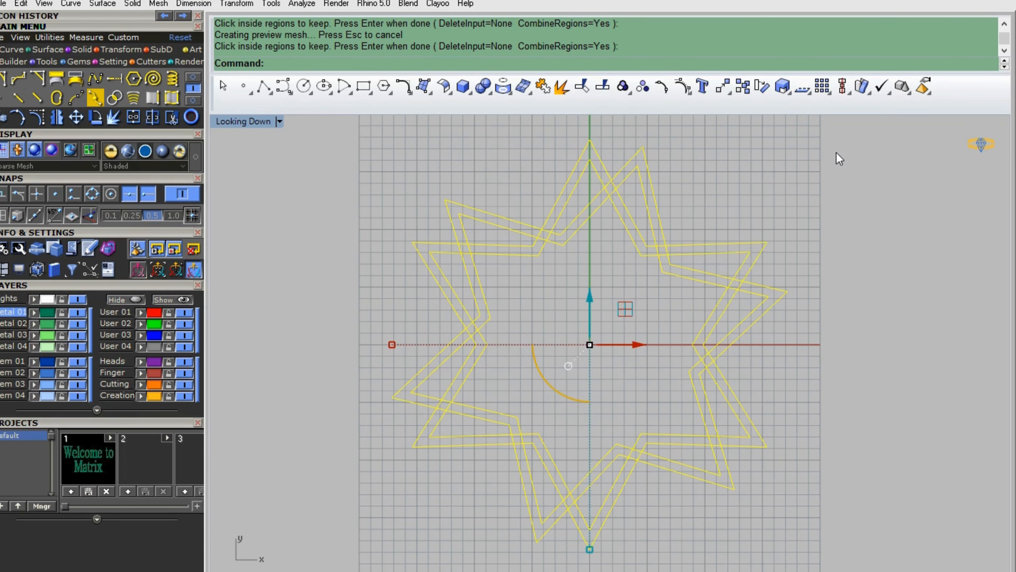
# Run Curve Boolean on all four star curves and pick the central opening and the outer boundary as regions
pyautogui.click(836, 152)
pyautogui.moveTo(848, 142); pyautogui.dragTo(366, 543)
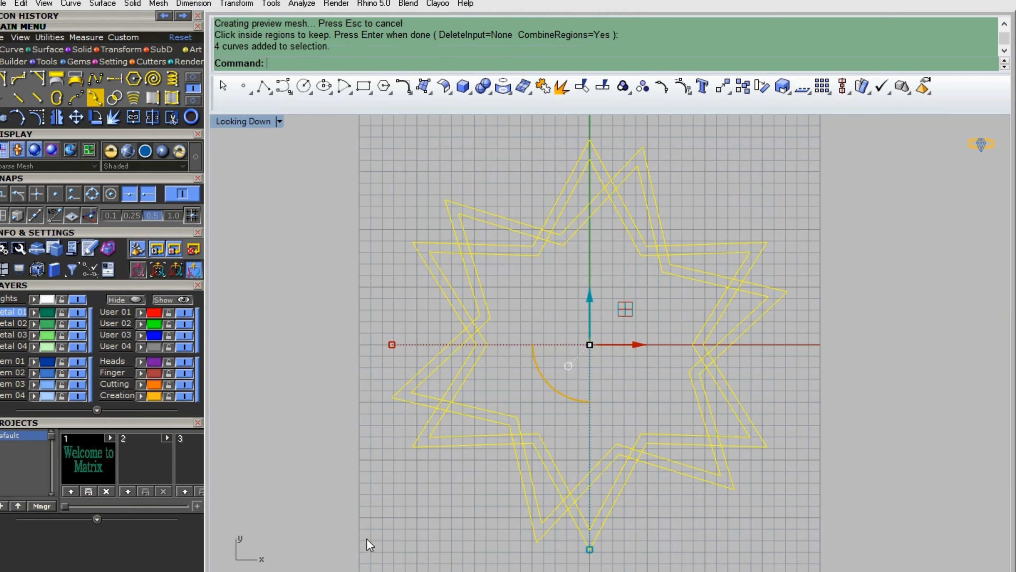
pyautogui.press('Return')
pyautogui.click(691, 250)
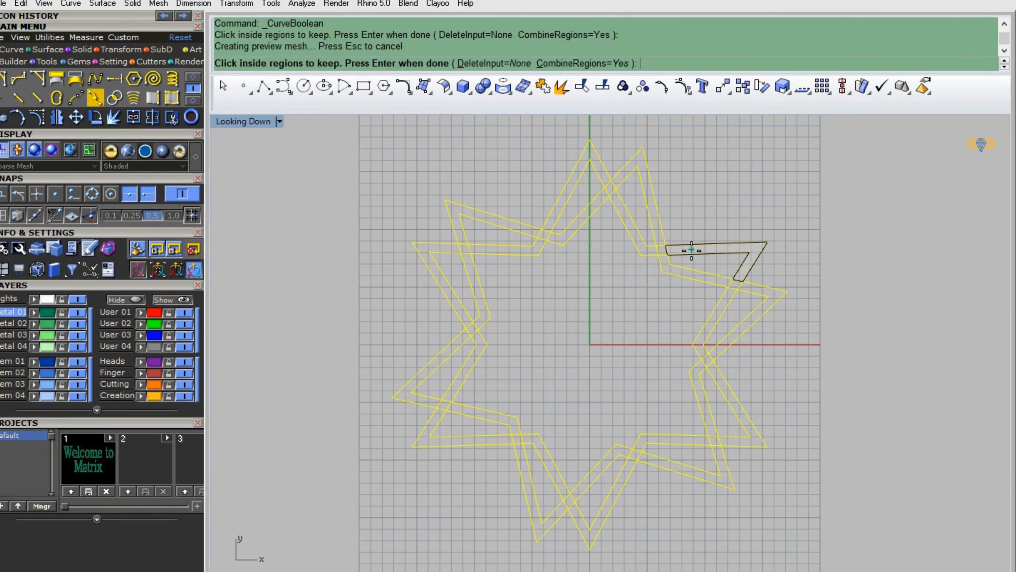
pyautogui.click(652, 258)
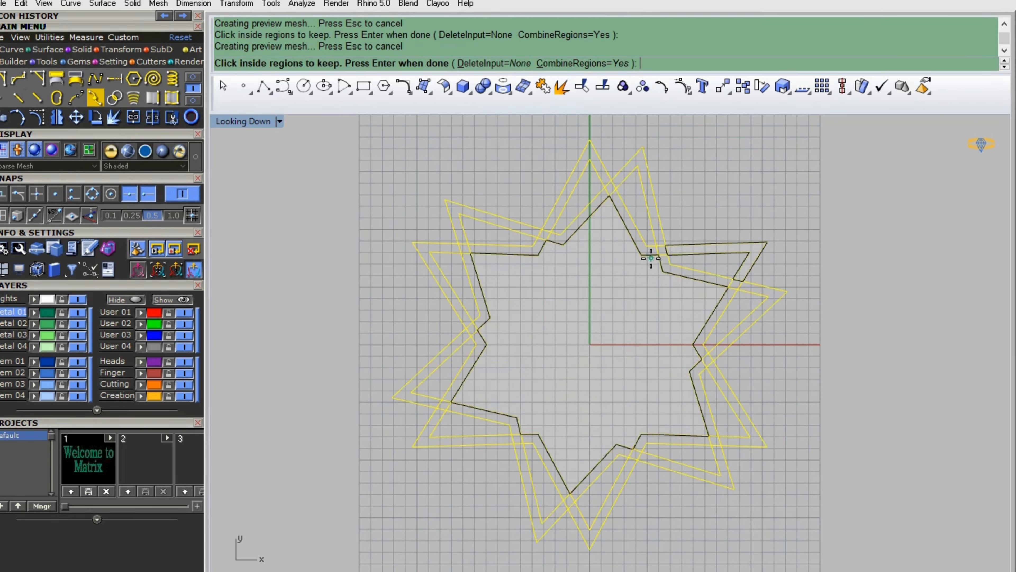
pyautogui.click(790, 289)
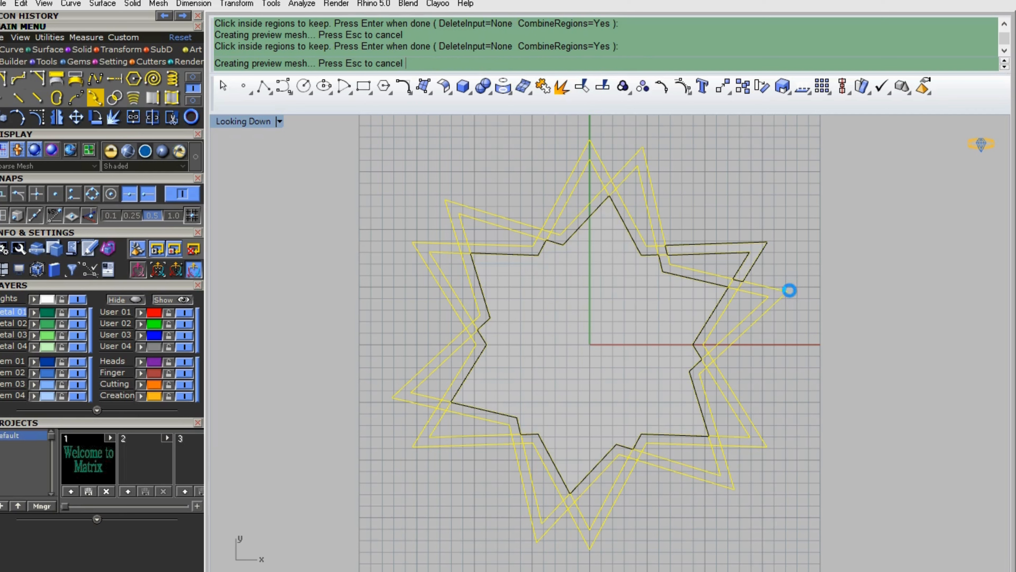
pyautogui.click(762, 243)
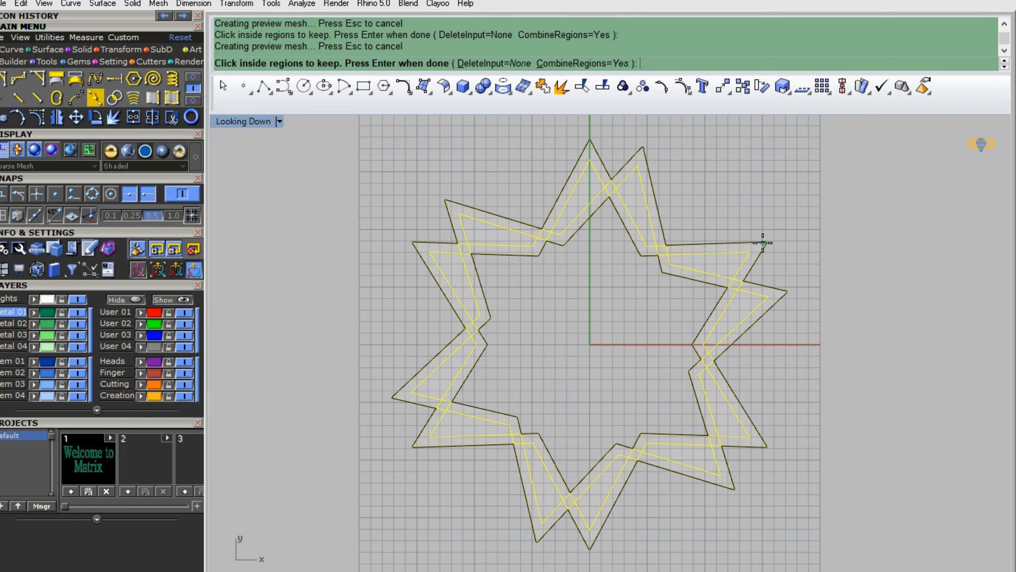
# Add the enclosed openings inside all twelve star points to the Curve Boolean regions
pyautogui.click(630, 188)
pyautogui.click(583, 192)
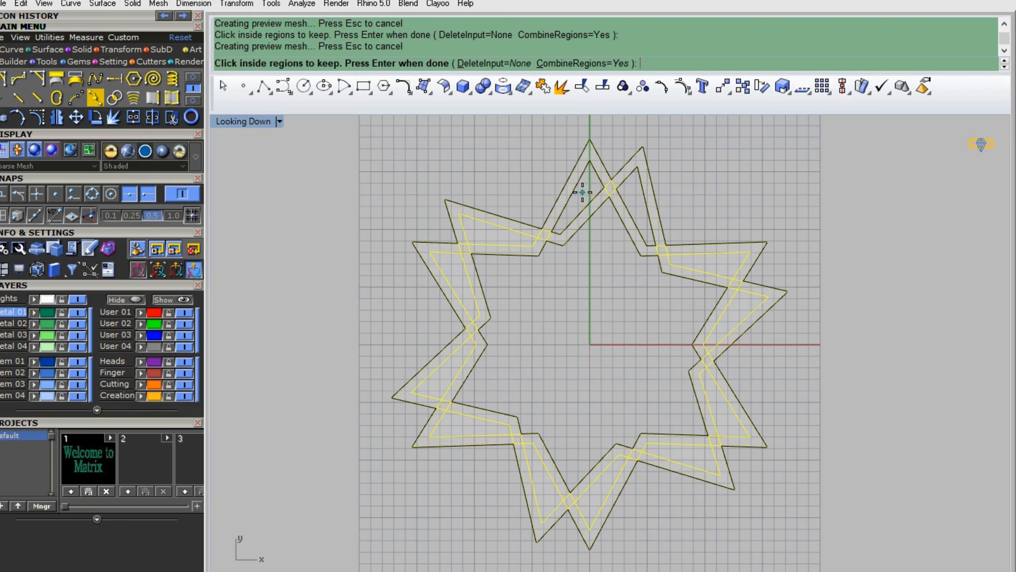
pyautogui.click(489, 229)
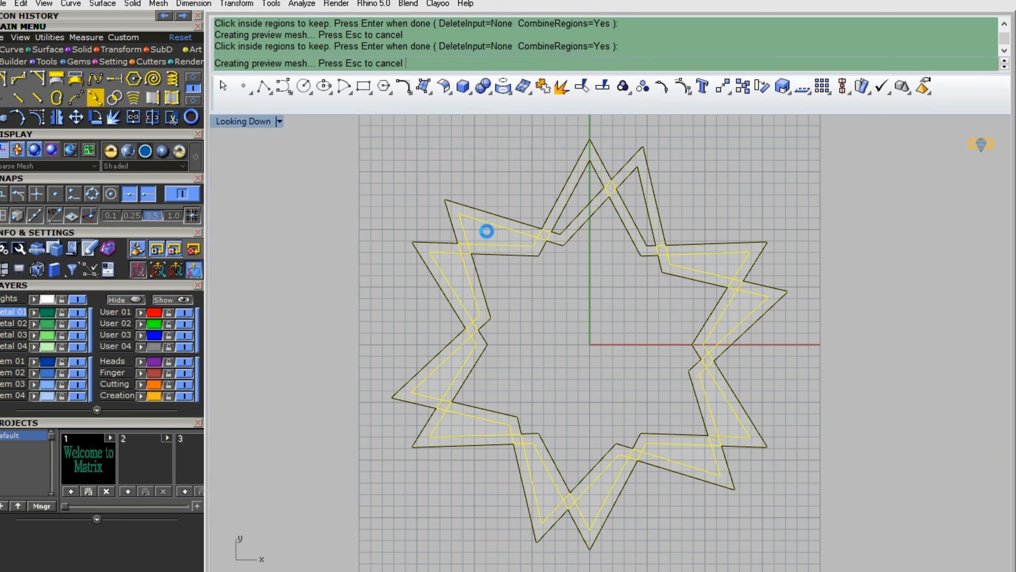
pyautogui.click(459, 280)
pyautogui.click(443, 380)
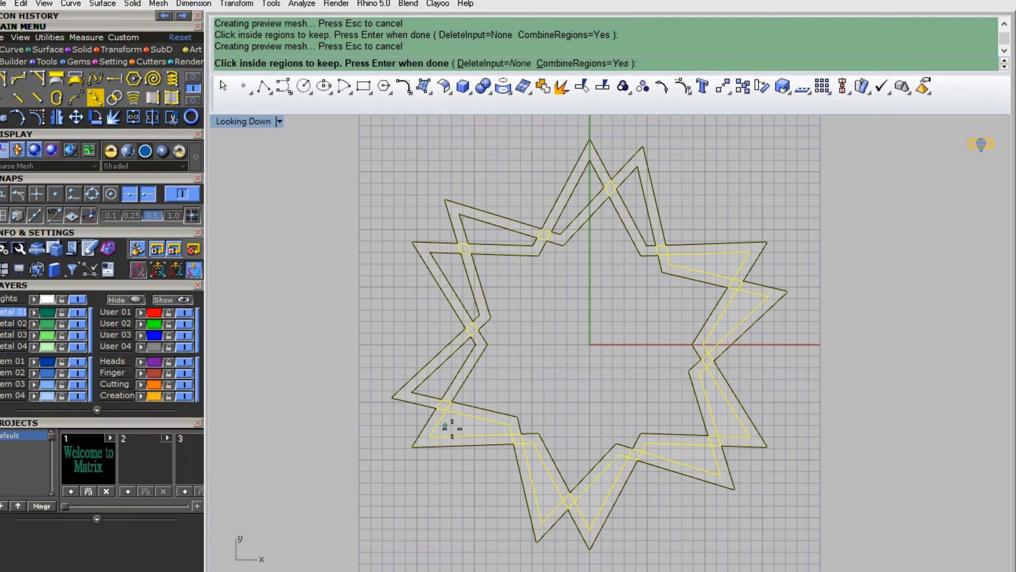
pyautogui.click(456, 426)
pyautogui.click(542, 486)
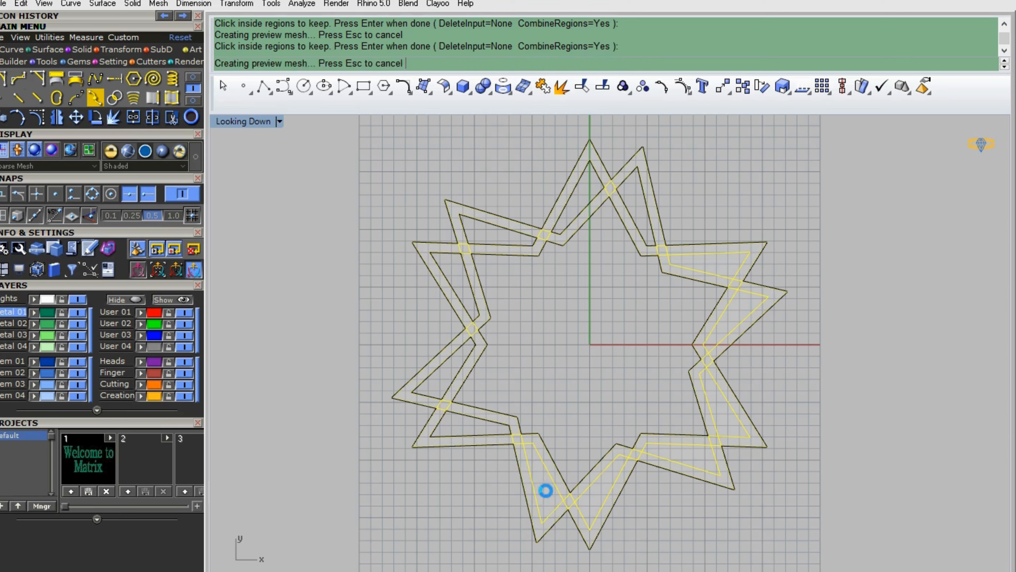
pyautogui.click(591, 498)
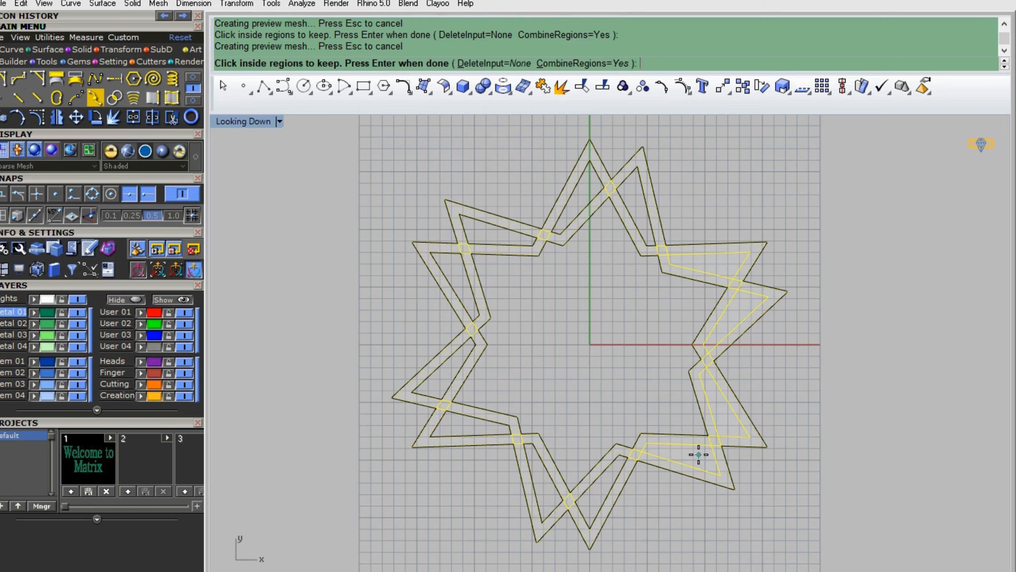
pyautogui.click(699, 454)
pyautogui.click(721, 409)
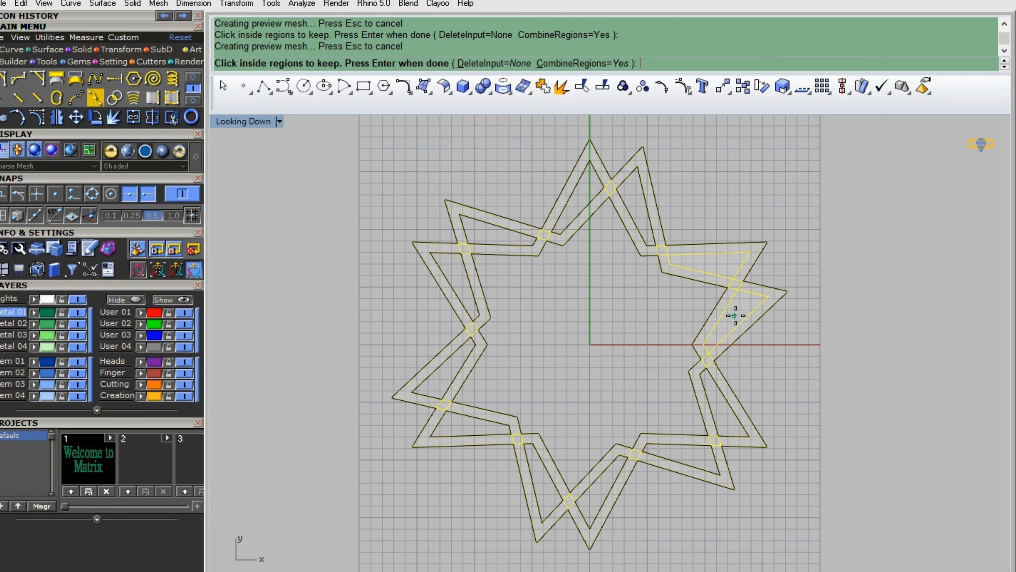
pyautogui.click(736, 315)
pyautogui.click(718, 264)
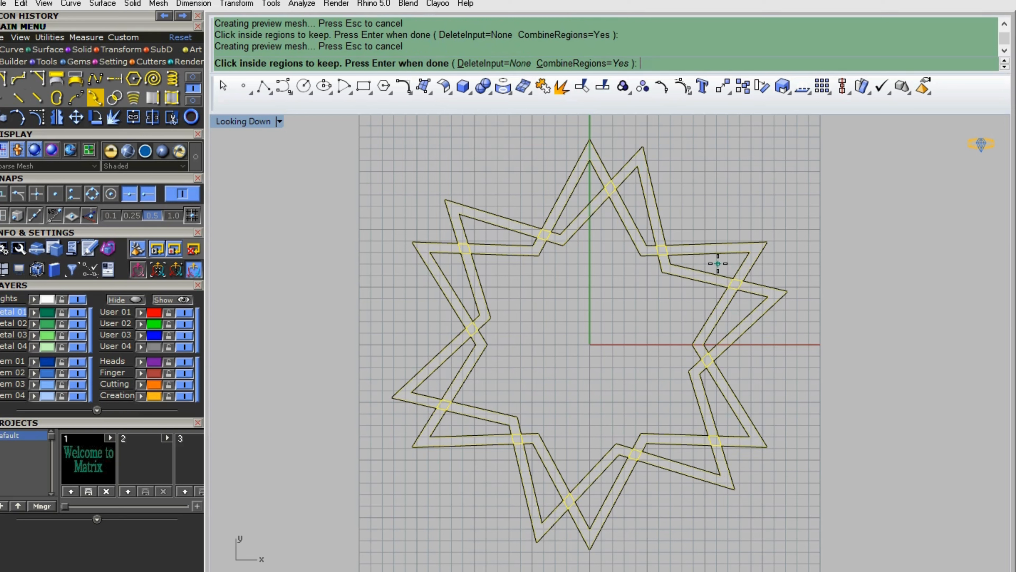
# Set DeleteInput to All and complete the Curve Boolean of the stars
pyautogui.click(494, 69)
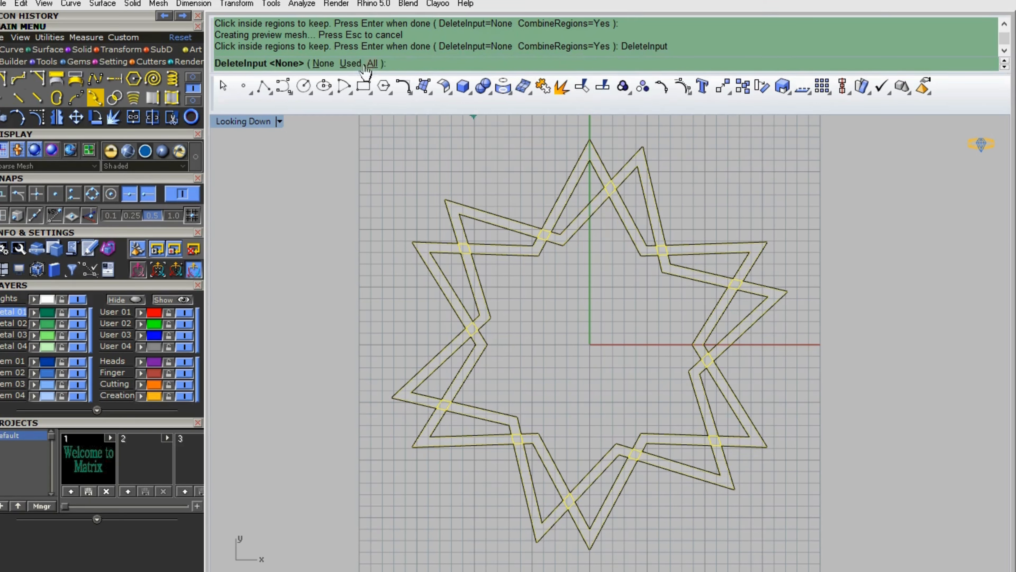
pyautogui.click(374, 64)
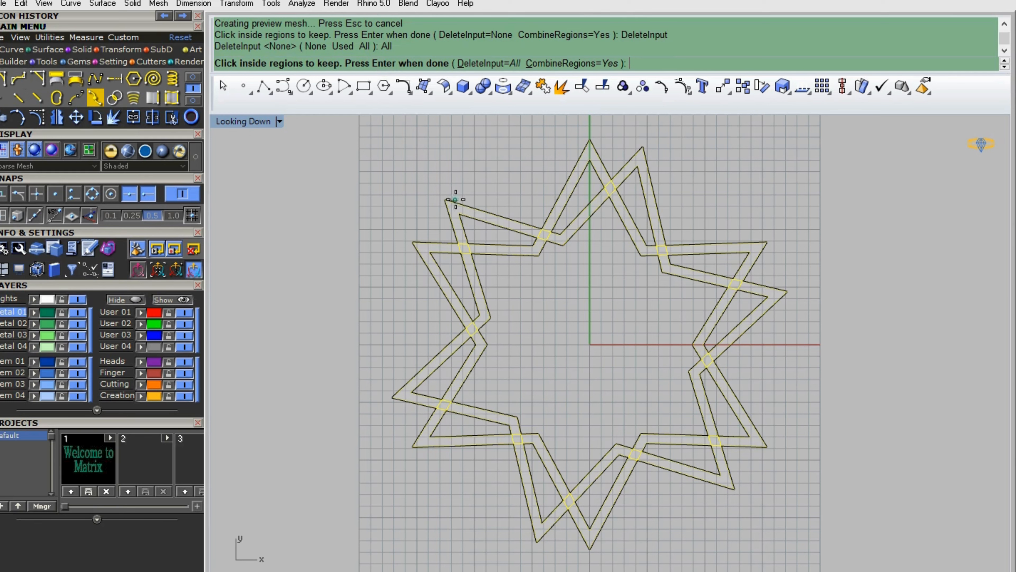
pyautogui.press('Return')
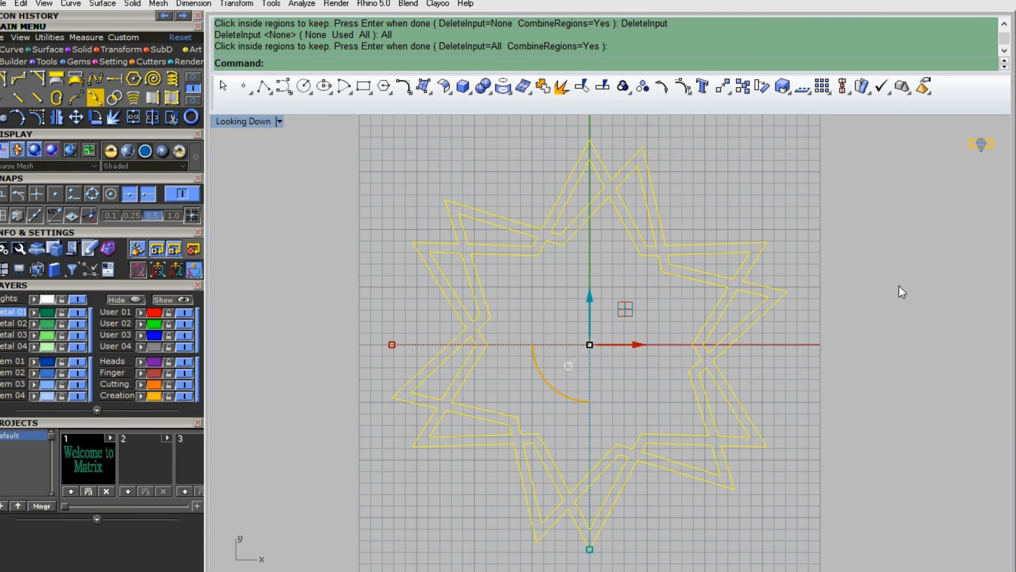
# Extrude all the combined star curves straight by 3 as a solid, with Solid and DeleteInput set to Yes
pyautogui.click(883, 264)
pyautogui.moveTo(894, 144); pyautogui.dragTo(364, 562)
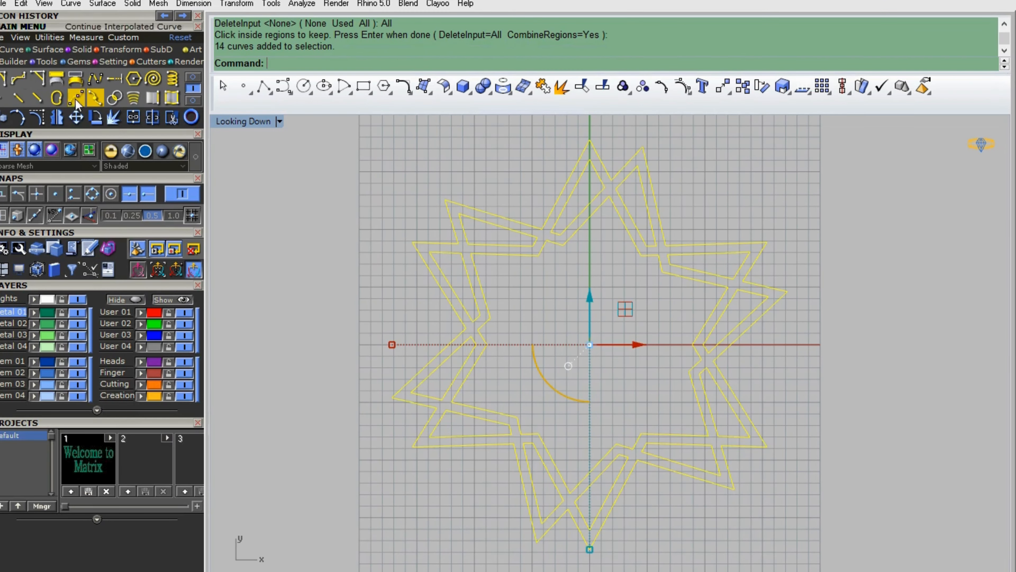
pyautogui.click(47, 49)
pyautogui.click(76, 78)
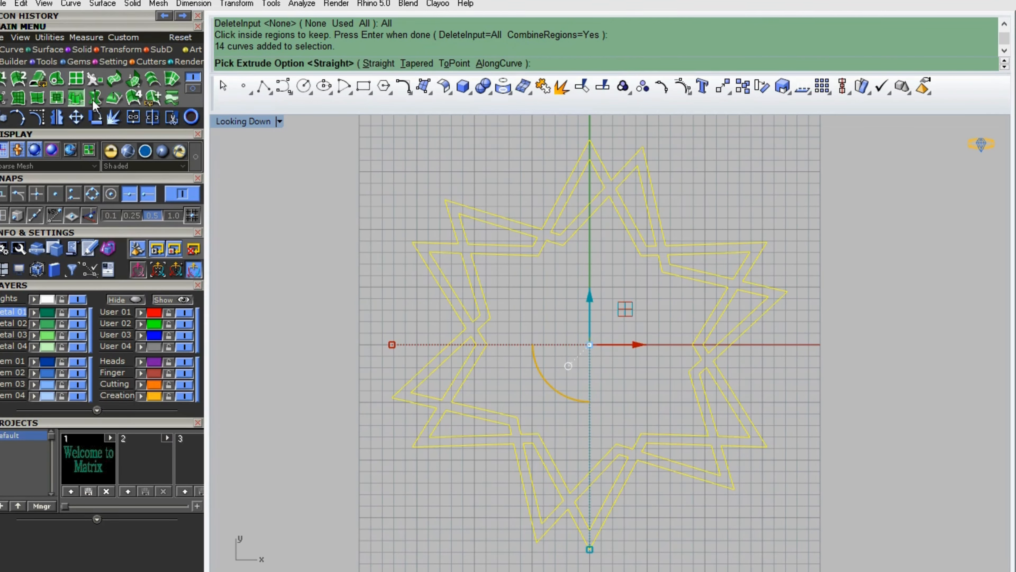
pyautogui.click(396, 65)
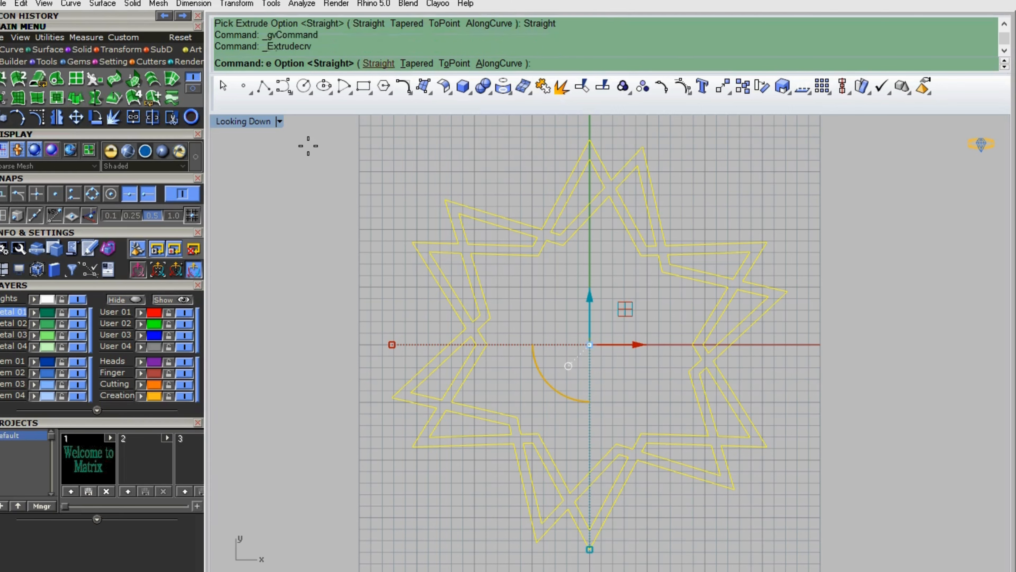
pyautogui.doubleClick(255, 127)
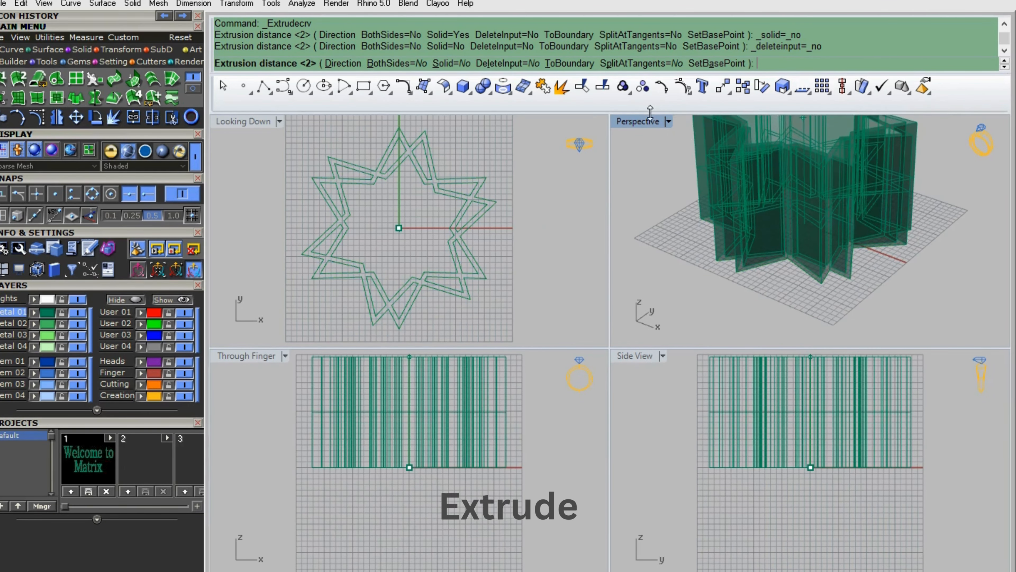
pyautogui.doubleClick(638, 121)
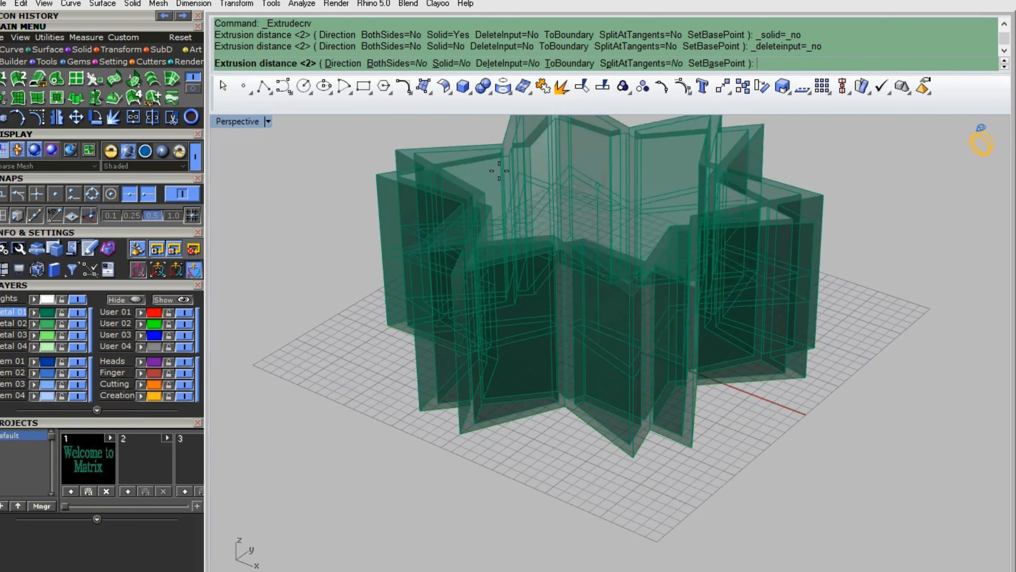
pyautogui.click(452, 64)
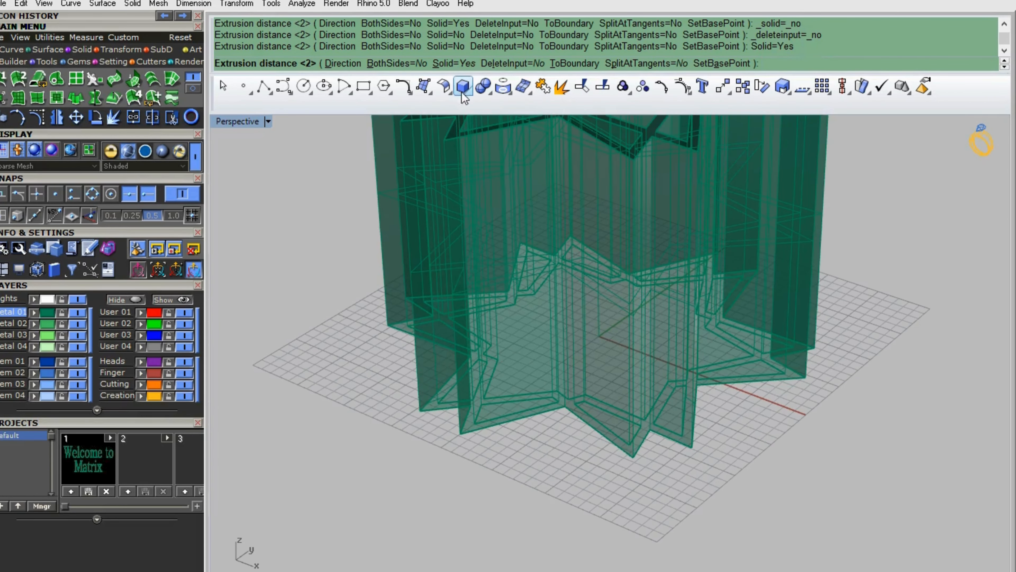
pyautogui.click(516, 63)
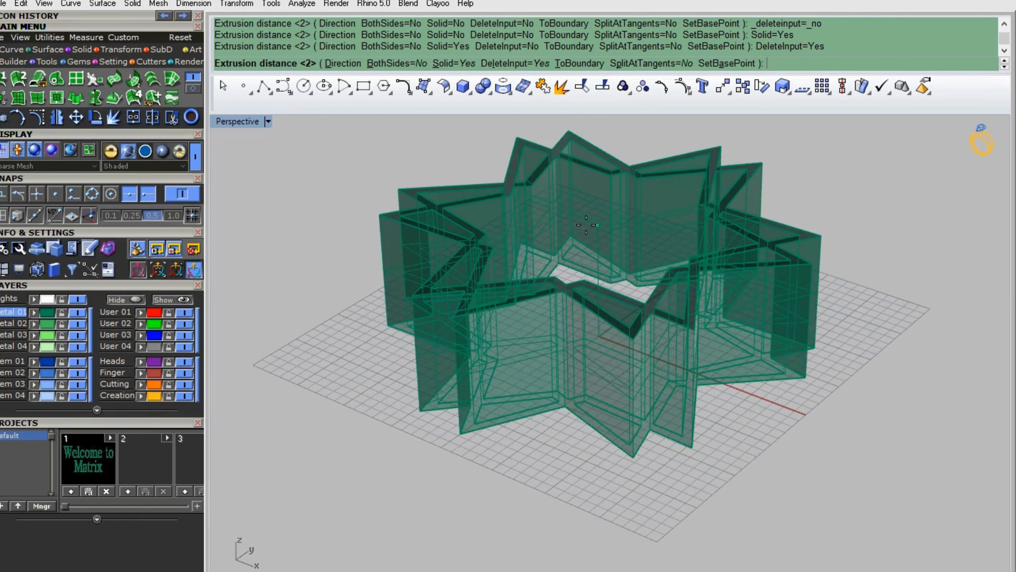
pyautogui.write('3')
pyautogui.press('Return')
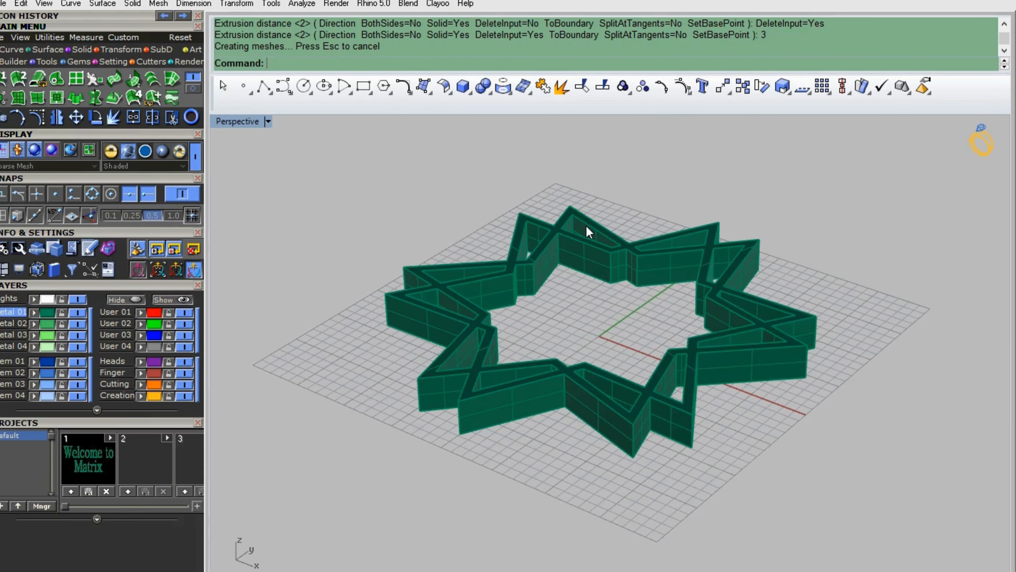
pyautogui.moveTo(856, 243); pyautogui.dragTo(869, 300, button='right')
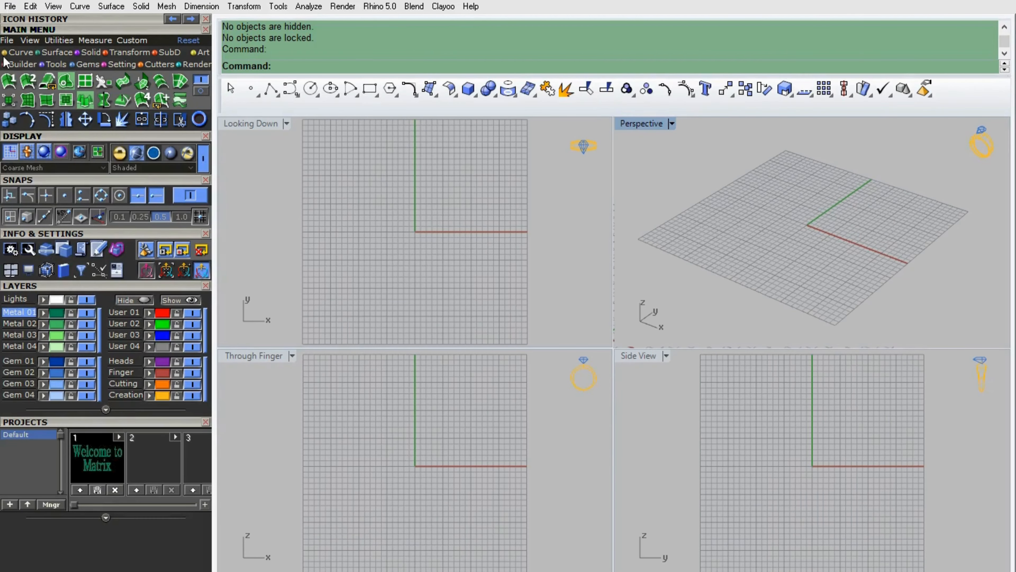
# Draw a six-sided inscribed polygon centred on the origin in the Looking Down view, with a corner straight below the centre
pyautogui.click(6, 53)
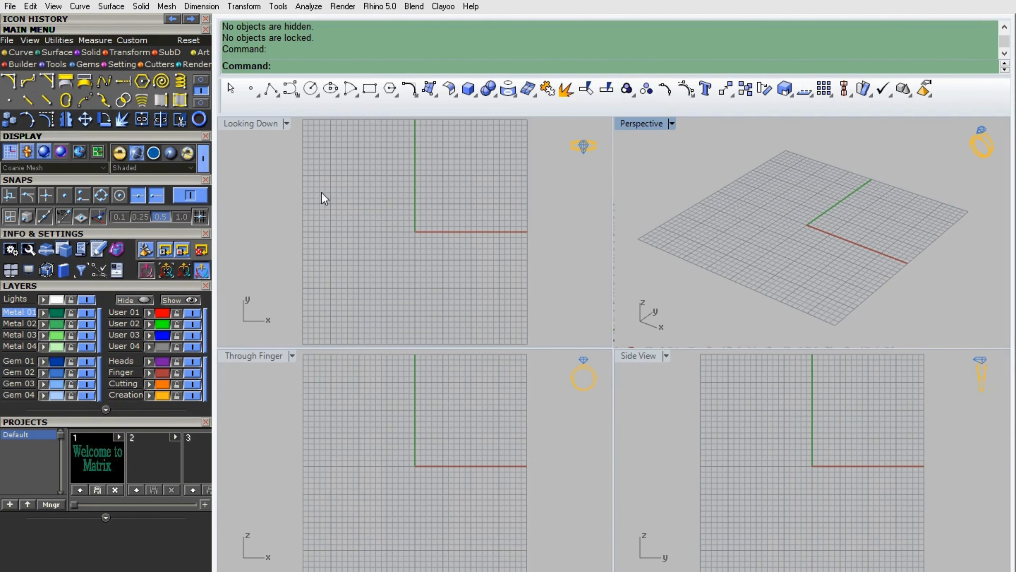
pyautogui.click(142, 81)
pyautogui.doubleClick(251, 124)
pyautogui.write('0')
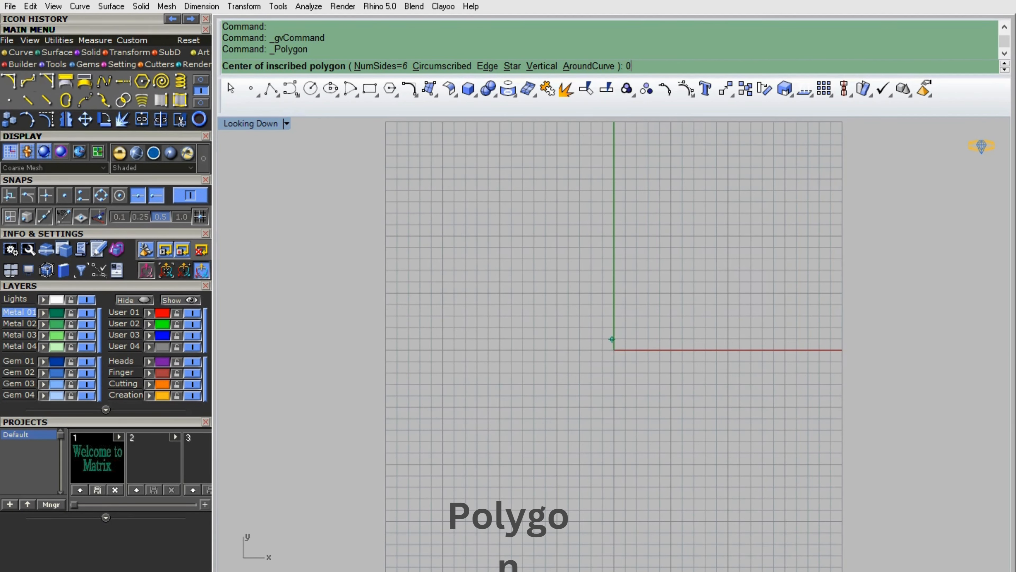
pyautogui.press('Return')
pyautogui.click(614, 478)
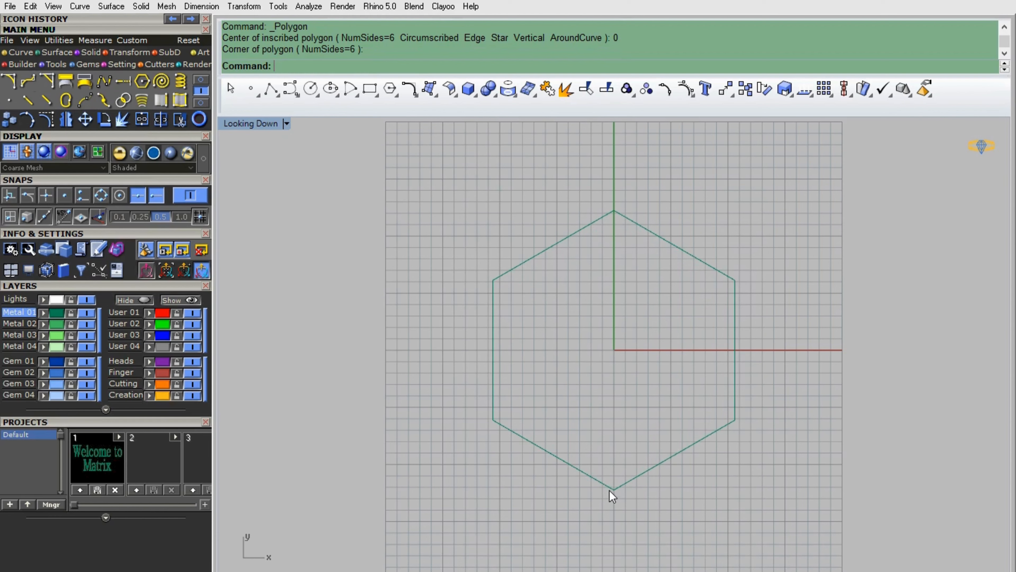
# Fill the hexagon curve with a planar surface in the Perspective view and select that surface
pyautogui.doubleClick(227, 123)
pyautogui.doubleClick(618, 125)
pyautogui.click(54, 52)
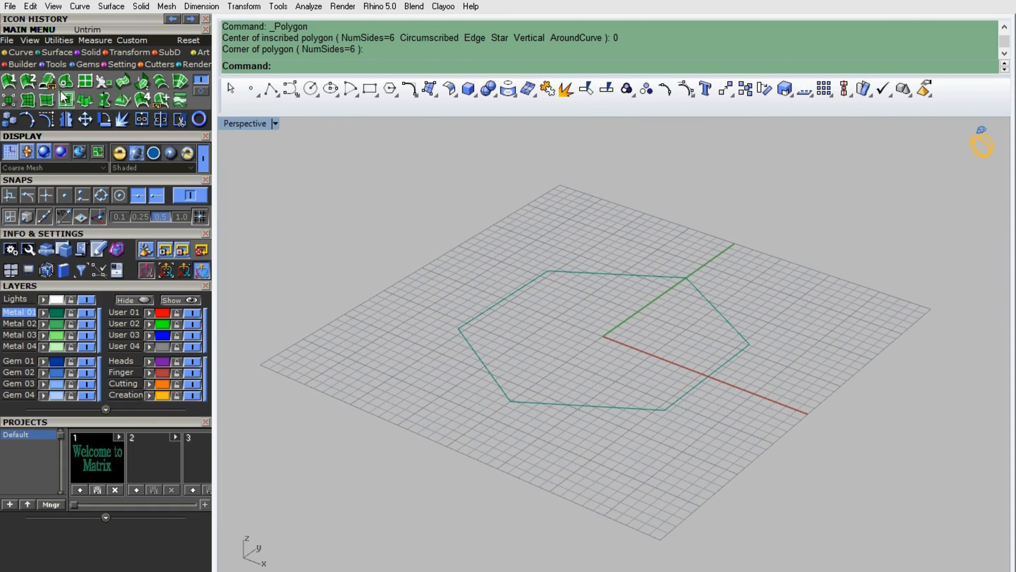
pyautogui.click(66, 82)
pyautogui.click(637, 415)
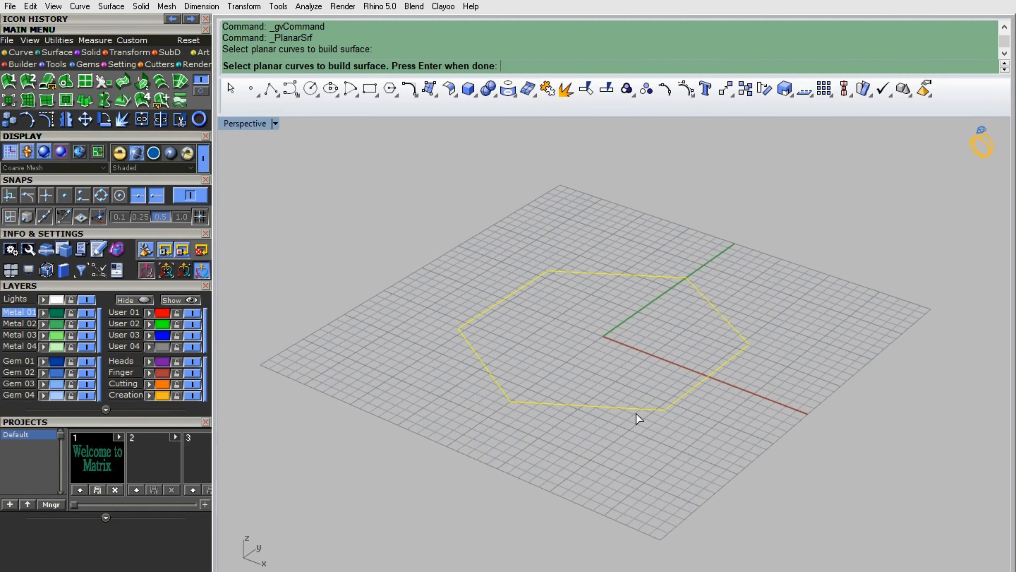
pyautogui.press('Return')
pyautogui.moveTo(637, 415); pyautogui.dragTo(731, 262, button='right')
pyautogui.click(653, 279)
pyautogui.write('Ext')
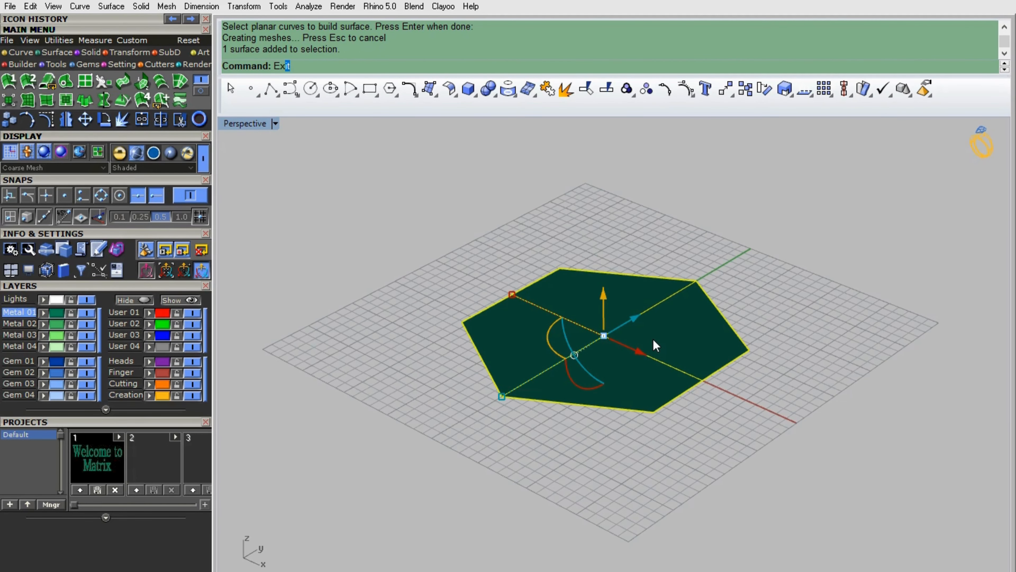
pyautogui.write('rudeCrv')
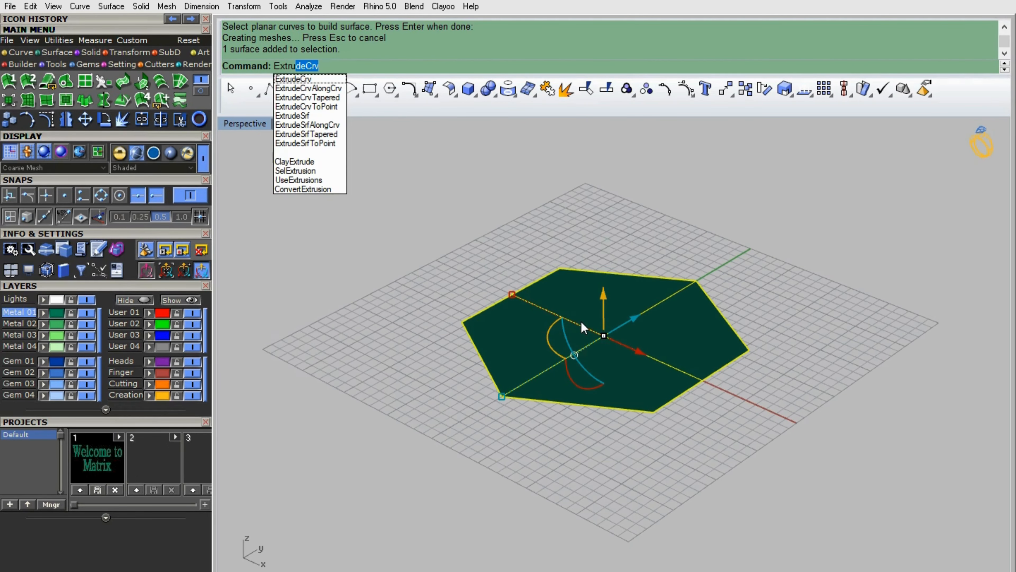
pyautogui.press('Down')
pyautogui.press('Down')
pyautogui.press('Down')
pyautogui.press('Down')
pyautogui.press('Down')
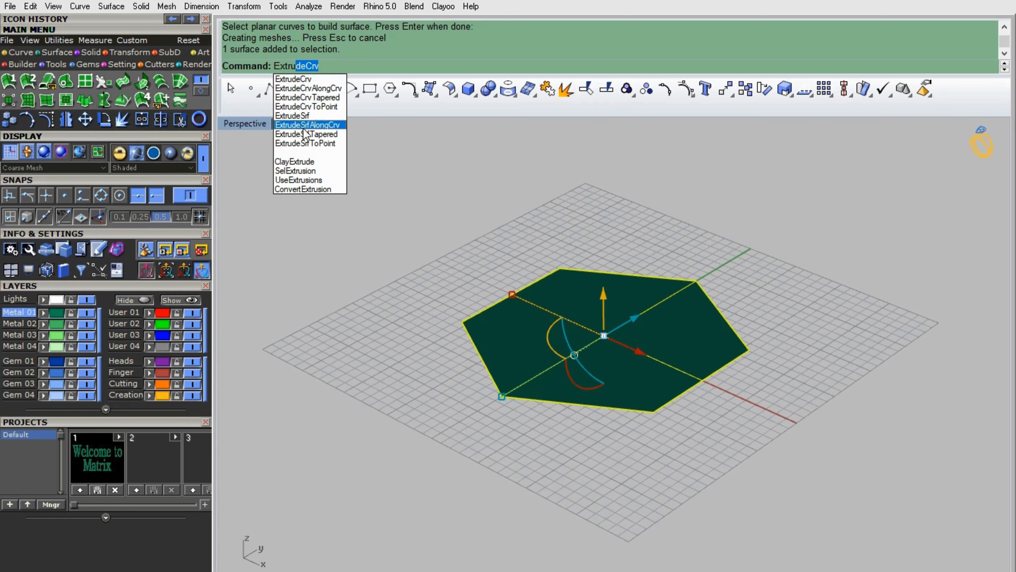
pyautogui.press('Return')
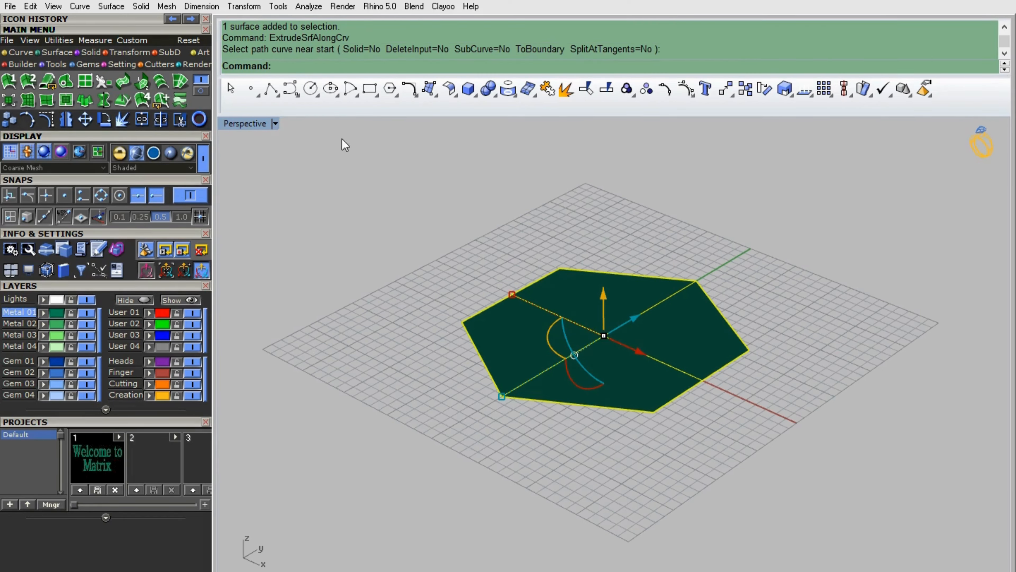
# Extrude the hexagonal surface upward into open side walls, with Solid and DeleteInput set to No
pyautogui.click(85, 100)
pyautogui.click(388, 68)
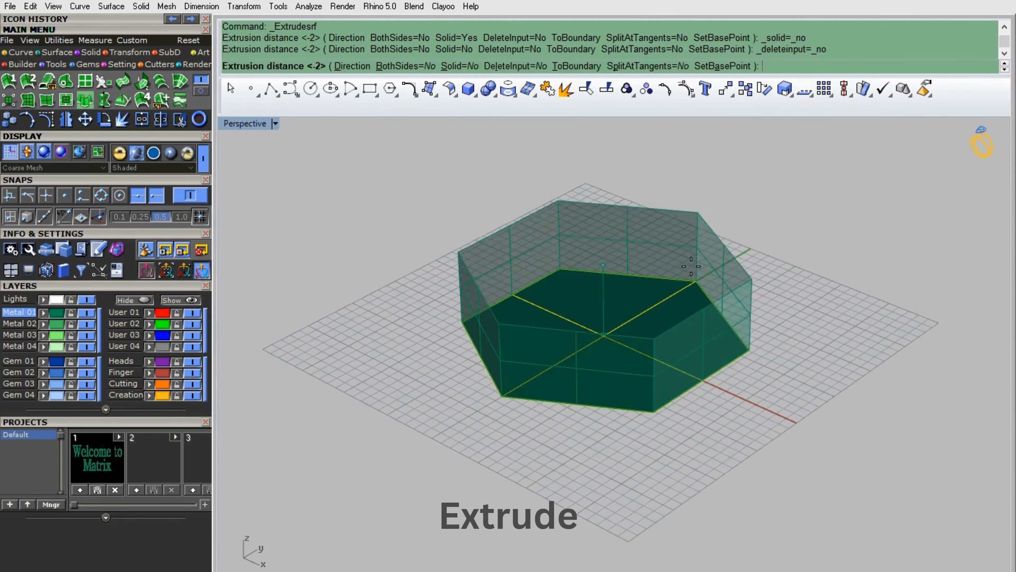
pyautogui.click(692, 235)
pyautogui.moveTo(811, 204); pyautogui.dragTo(827, 296, button='right')
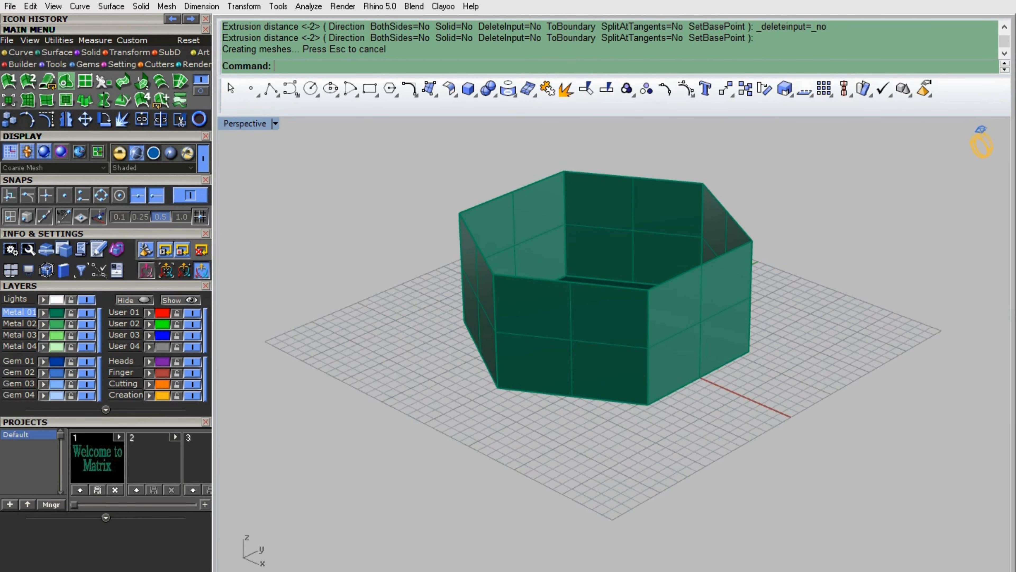
# Close the open top of the hexagonal walls with a planar surface built from its six upper edges
pyautogui.click(66, 81)
pyautogui.click(689, 274)
pyautogui.click(614, 289)
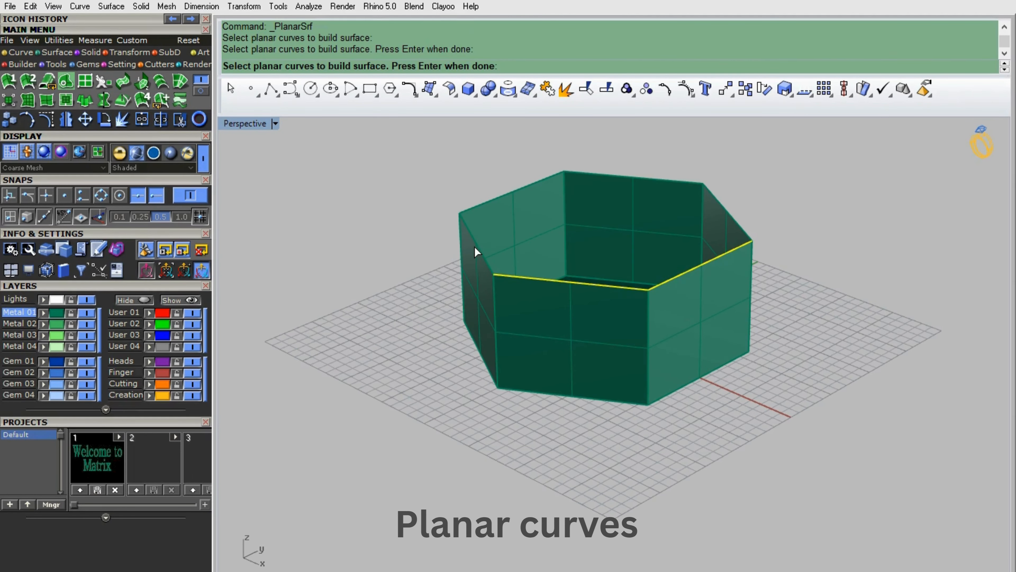
pyautogui.click(478, 250)
pyautogui.click(493, 203)
pyautogui.click(653, 177)
pyautogui.click(732, 217)
pyautogui.press('Return')
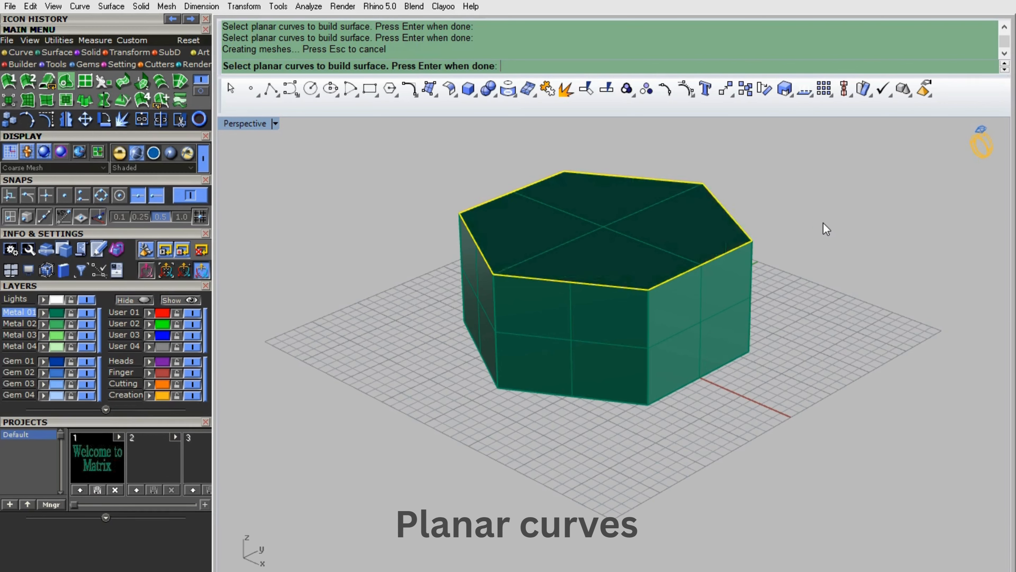
# Lift the hexagonal top cap slightly off the walls and undo the move
pyautogui.moveTo(785, 390); pyautogui.dragTo(647, 234, button='right')
pyautogui.click(646, 233)
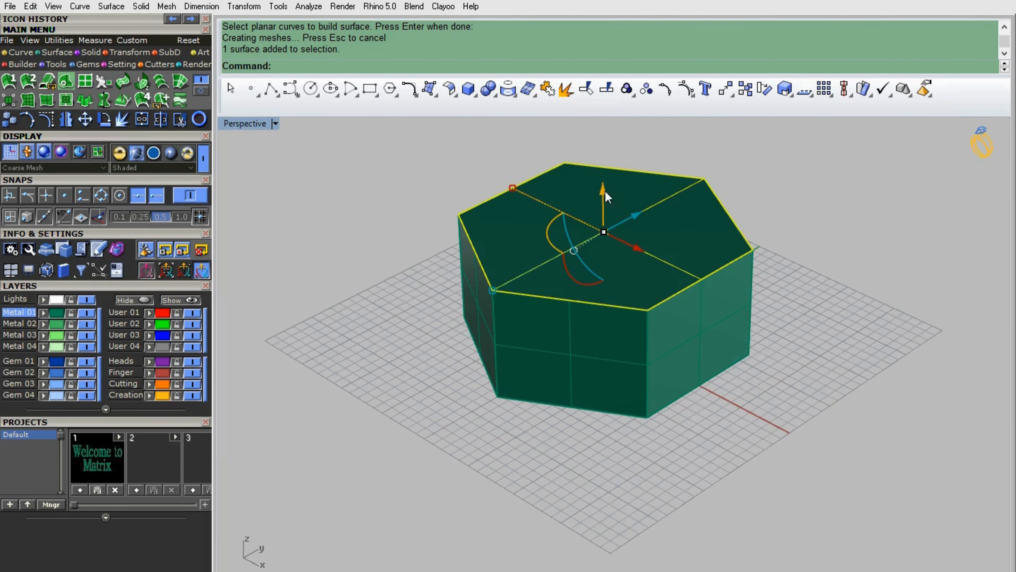
pyautogui.moveTo(605, 196); pyautogui.dragTo(604, 168)
pyautogui.moveTo(604, 168); pyautogui.dragTo(797, 178, button='right')
pyautogui.hotkey('ctrl', 'z')
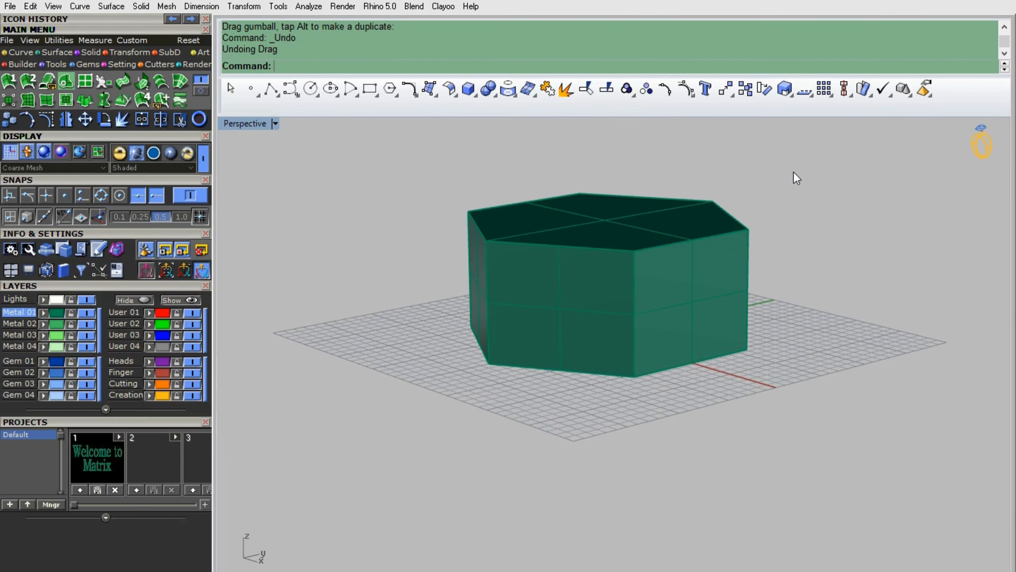
# Join the hexagonal top cap and the side walls into one polysurface
pyautogui.write('join')
pyautogui.press('Return')
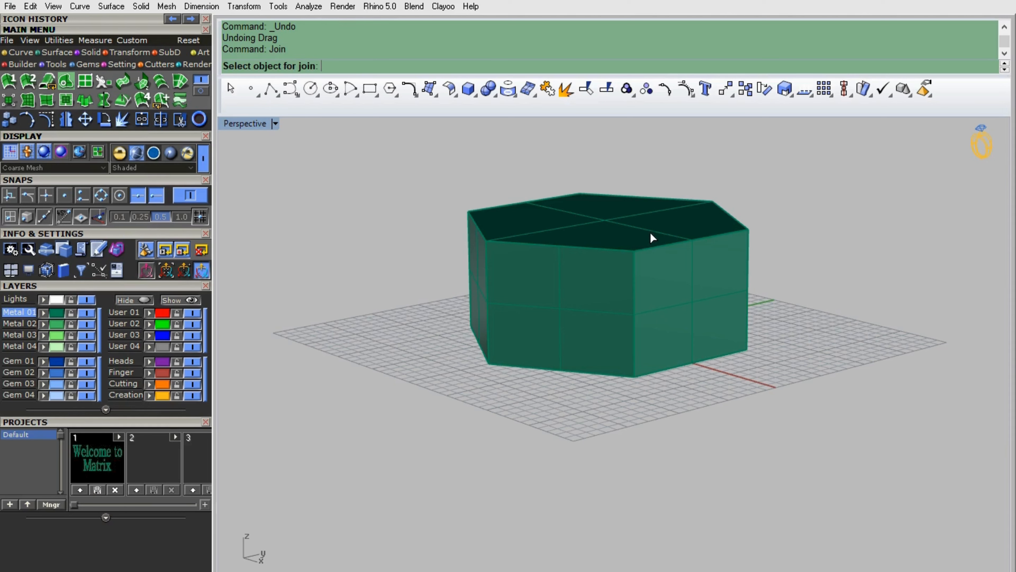
pyautogui.click(662, 278)
pyautogui.rightClick(804, 290)
pyautogui.moveTo(804, 290); pyautogui.dragTo(822, 236, button='right')
pyautogui.scroll(-4, 647, 354)
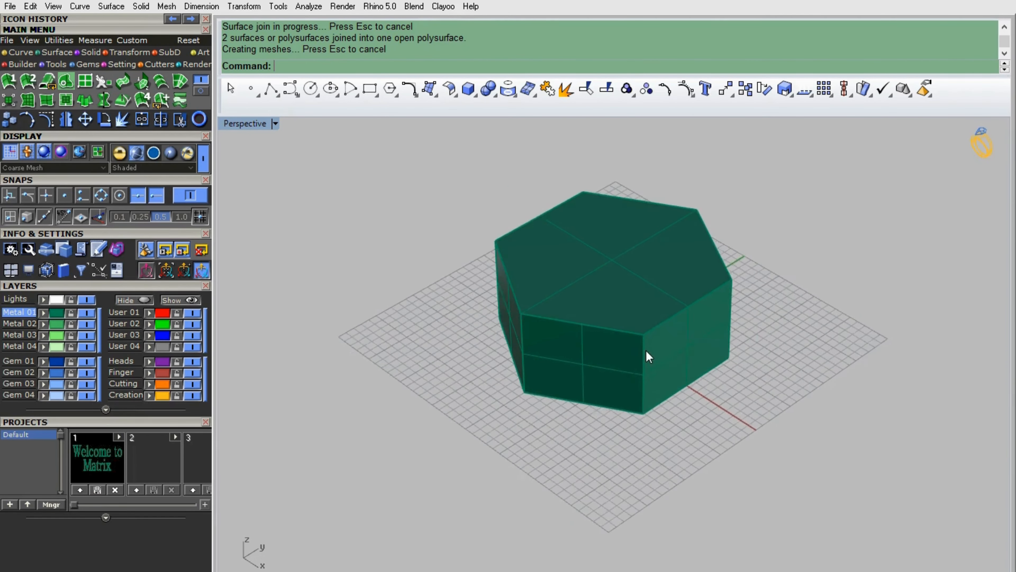
pyautogui.click(646, 354)
pyautogui.click(794, 298)
pyautogui.moveTo(794, 298); pyautogui.dragTo(772, 315, button='right')
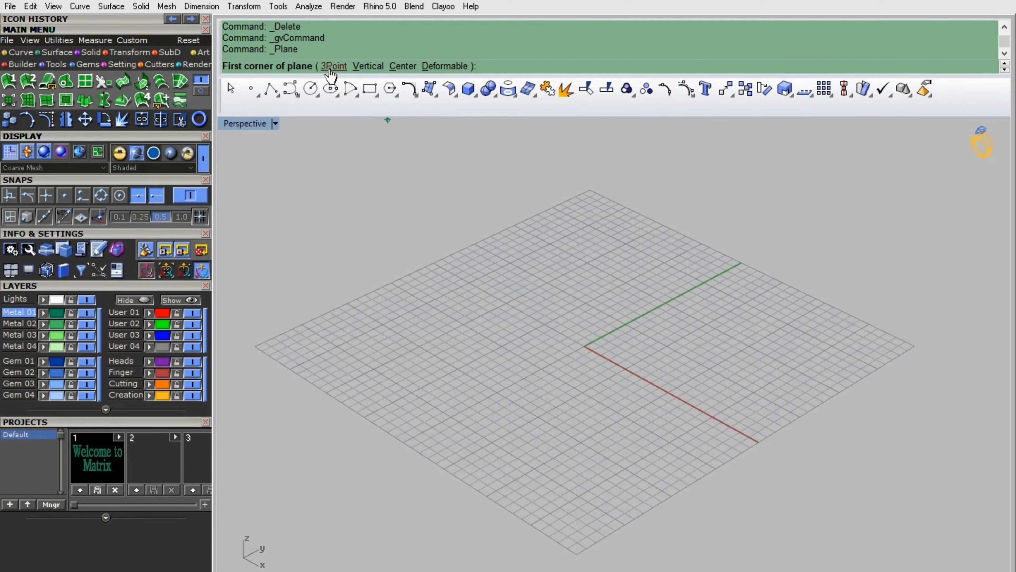
# Create a square plane with the Center option, centred on the origin at 0
pyautogui.click(403, 66)
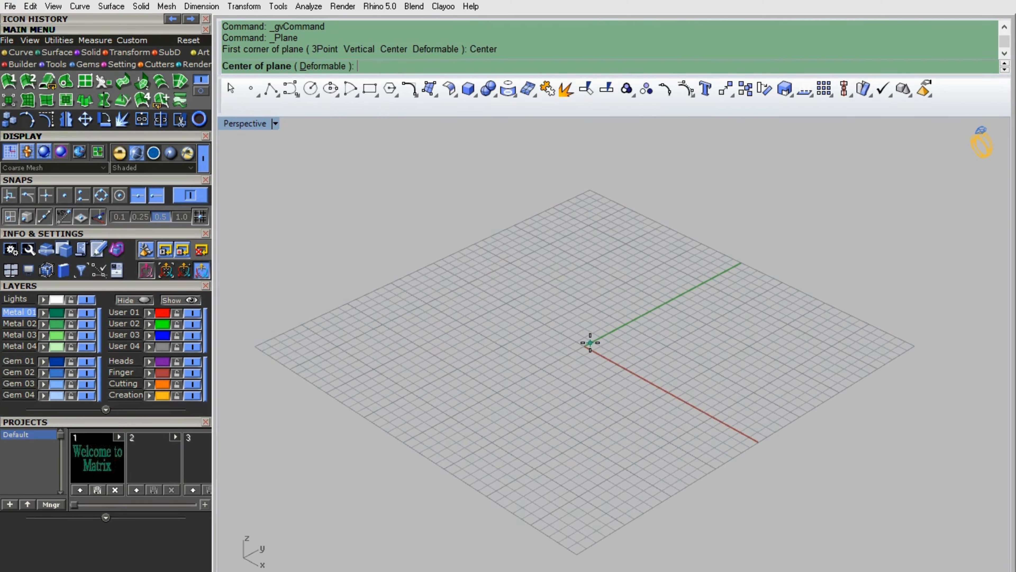
pyautogui.write('0')
pyautogui.press('Return')
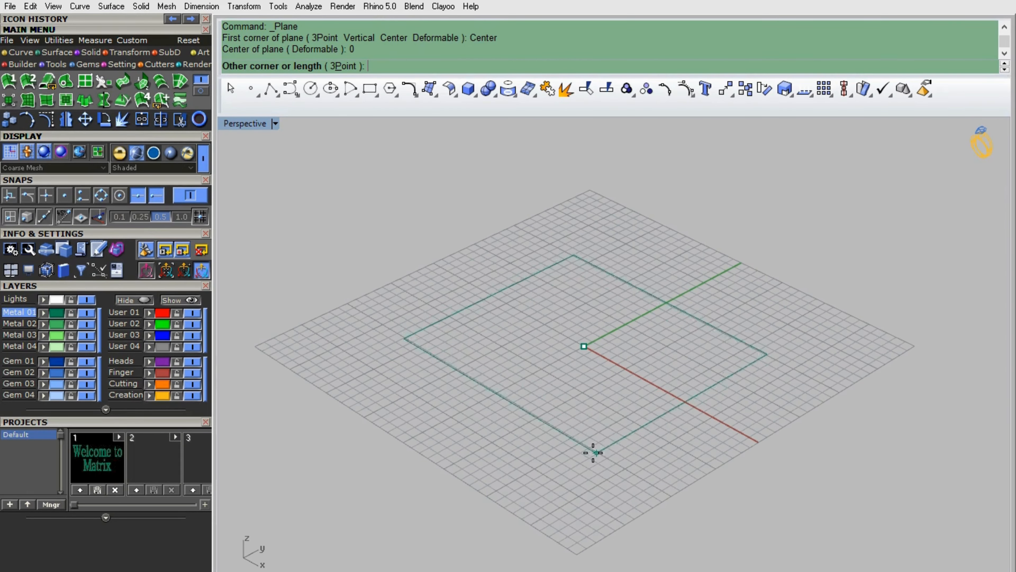
pyautogui.click(581, 458)
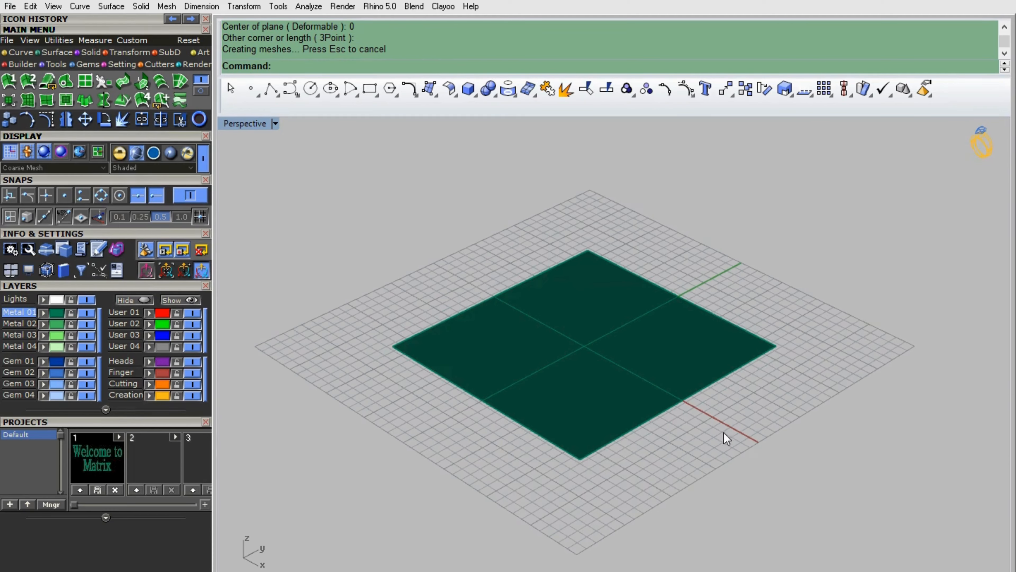
pyautogui.moveTo(726, 436); pyautogui.dragTo(745, 376, button='right')
pyautogui.moveTo(710, 450); pyautogui.dragTo(671, 384, button='right')
pyautogui.scroll(2, 671, 383)
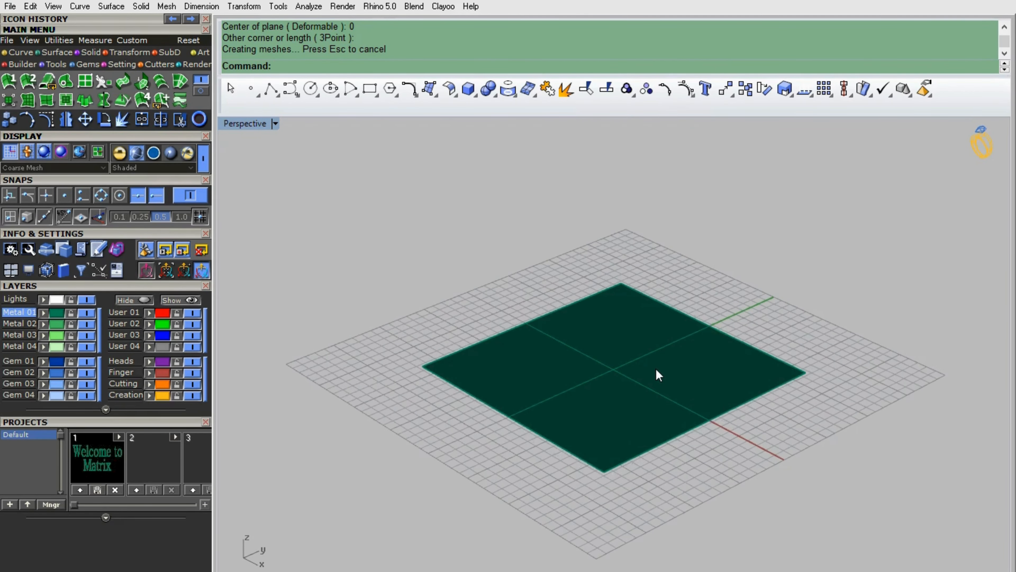
# Delete the centred plane and draw a rectangular plane on the grid with the 3Point option
pyautogui.click(659, 374)
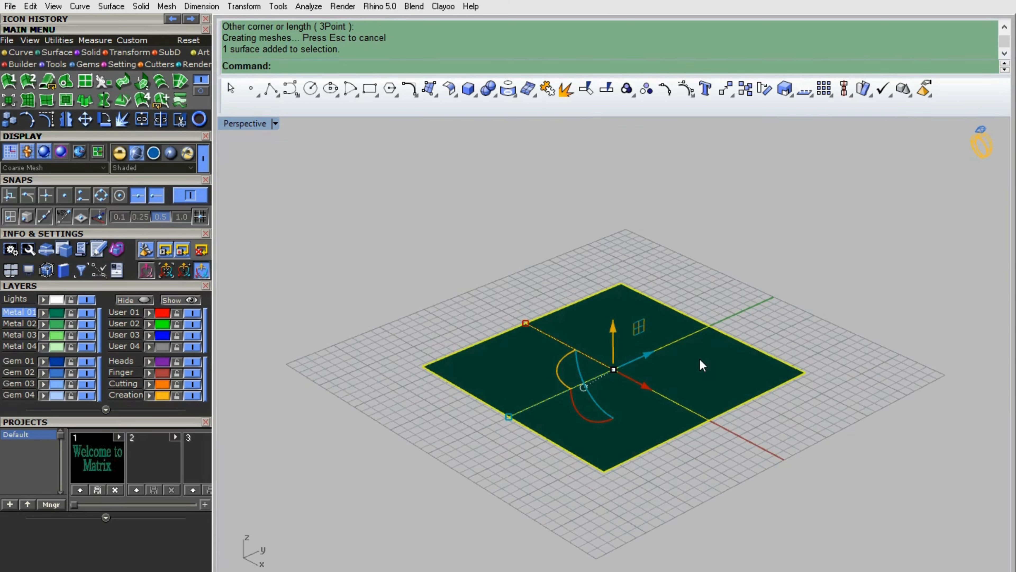
pyautogui.press('Delete')
pyautogui.rightClick(606, 361)
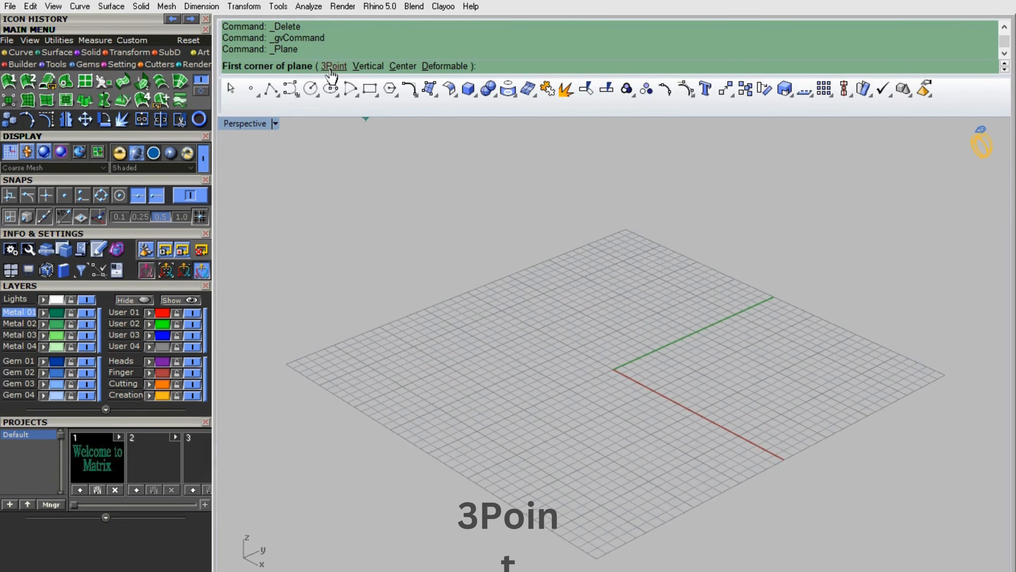
pyautogui.click(331, 67)
pyautogui.click(615, 298)
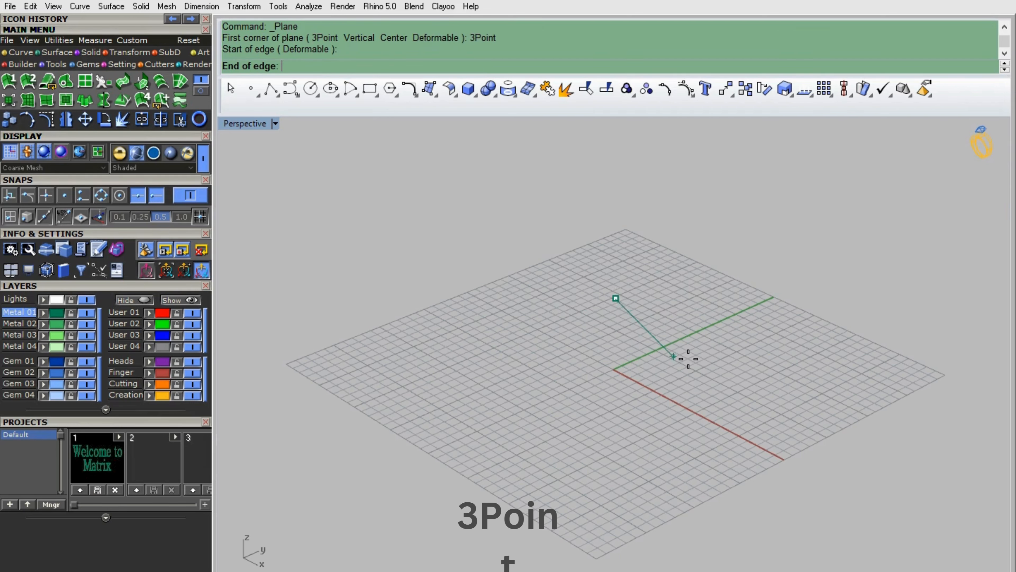
pyautogui.click(740, 358)
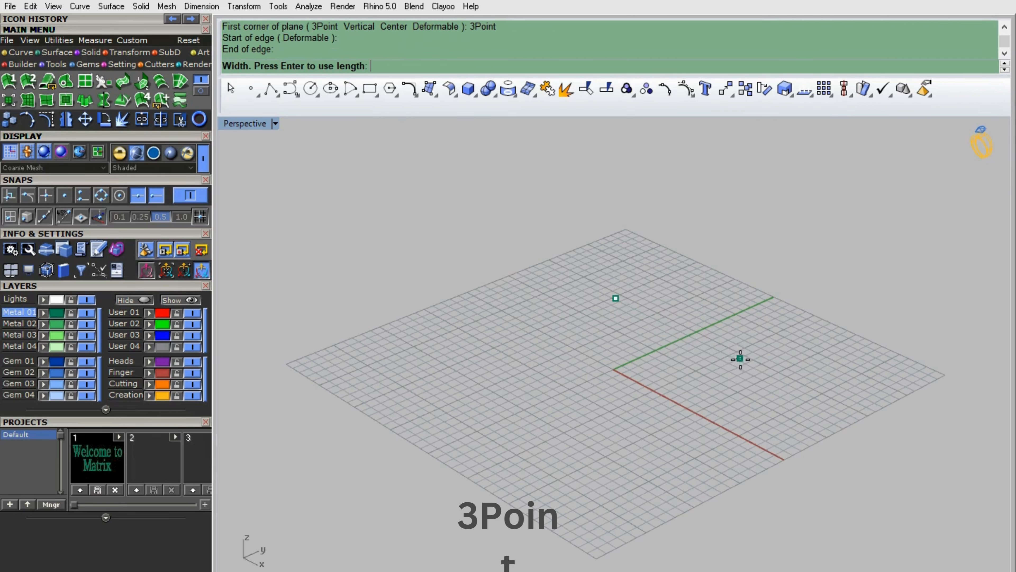
pyautogui.click(588, 459)
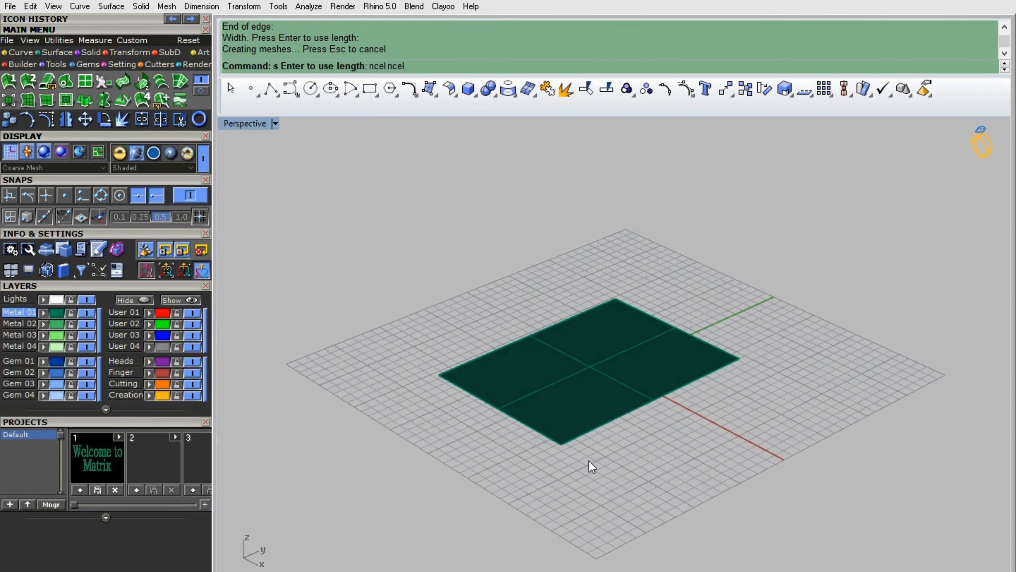
# Delete the three-point plane and draw a Vertical plane starting at the origin, with its base edge along the red axis
pyautogui.click(646, 370)
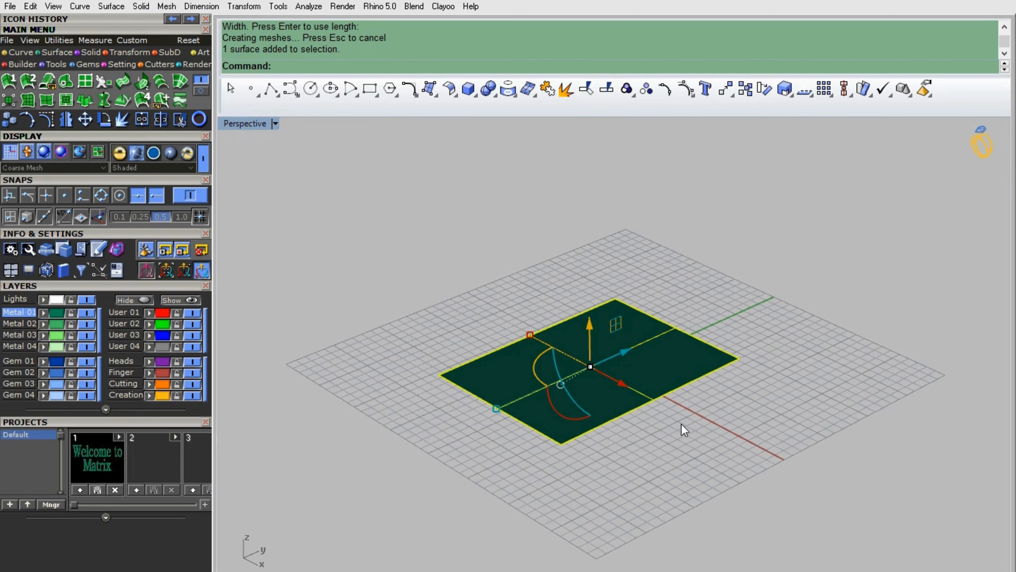
pyautogui.press('Delete')
pyautogui.click(428, 90)
pyautogui.click(367, 66)
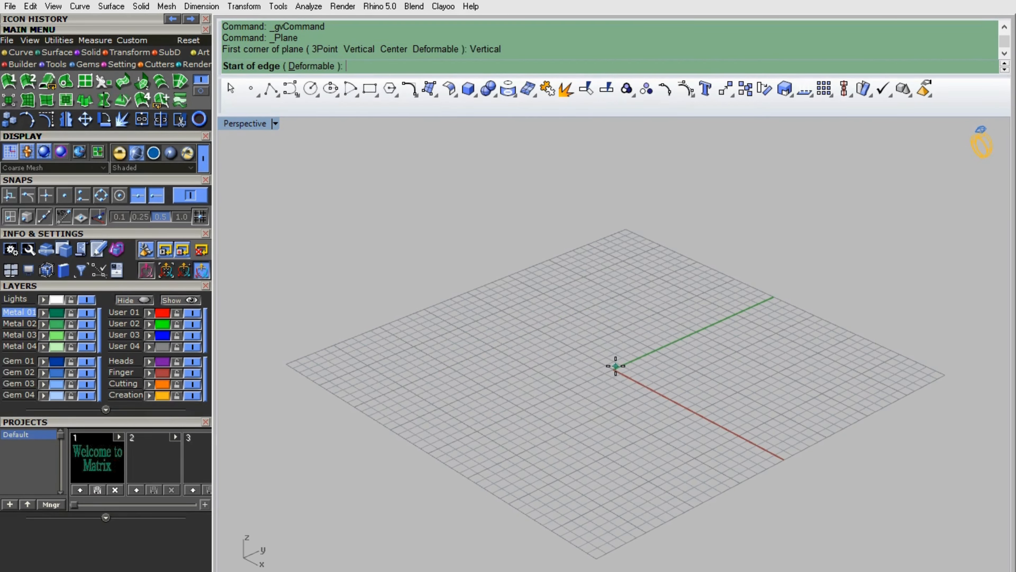
pyautogui.write('0')
pyautogui.press('Return')
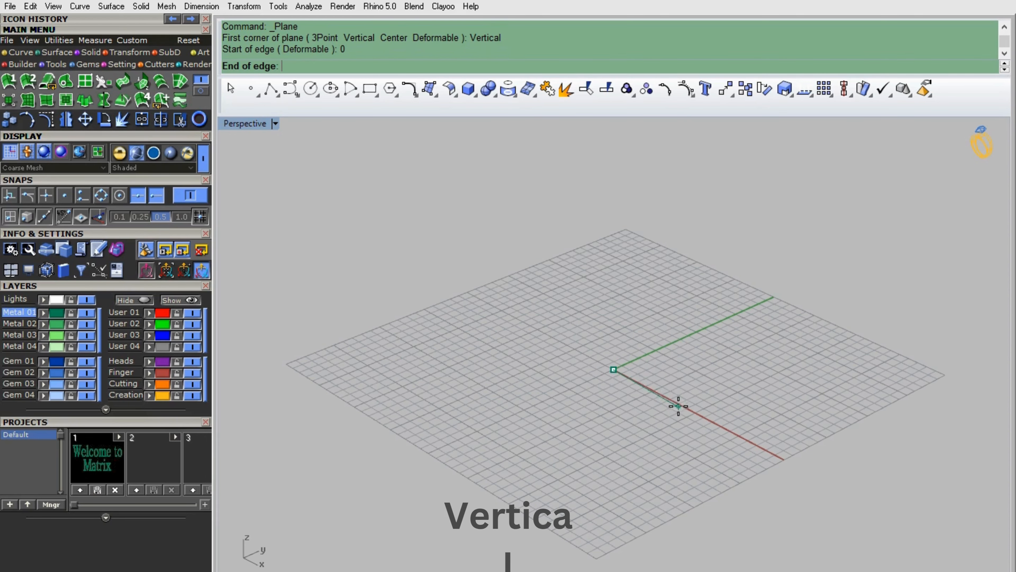
pyautogui.click(701, 409)
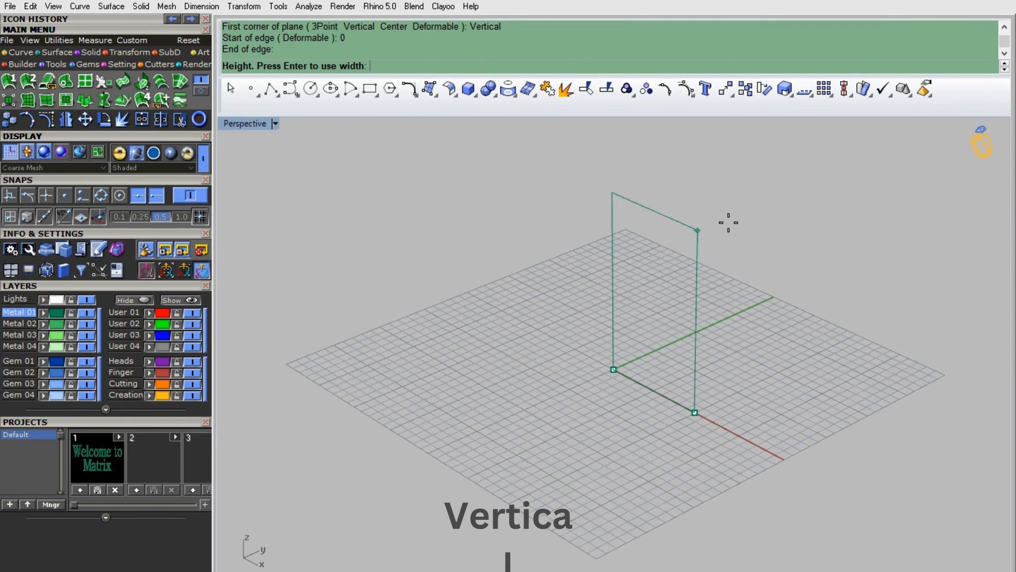
pyautogui.press('Escape')
pyautogui.click(728, 283)
pyautogui.moveTo(771, 411)
pyautogui.mouseDown(button='right')
pyautogui.moveTo(585, 363)
pyautogui.moveTo(758, 383)
pyautogui.moveTo(758, 412)
pyautogui.mouseUp(button='right')
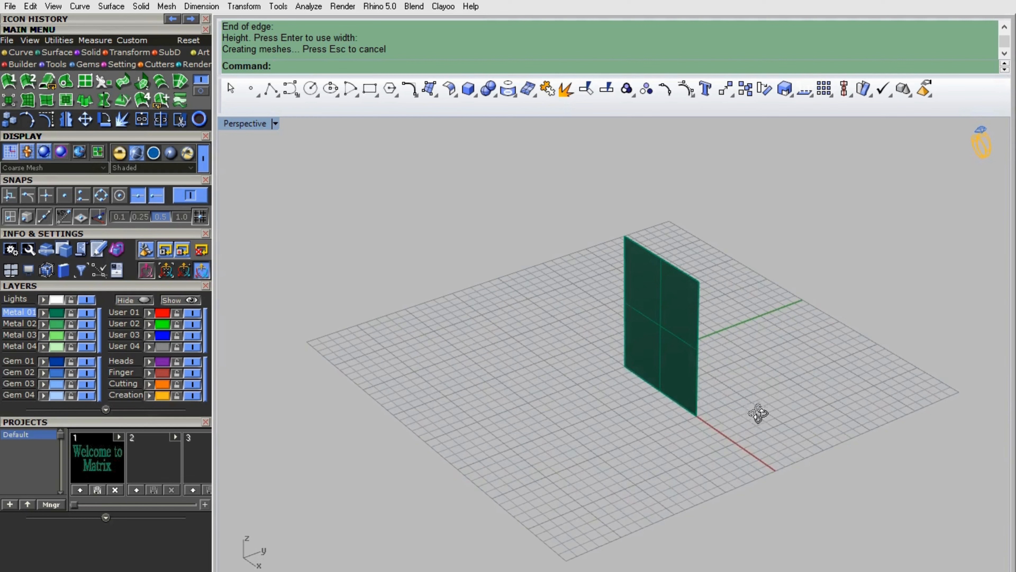
pyautogui.click(667, 349)
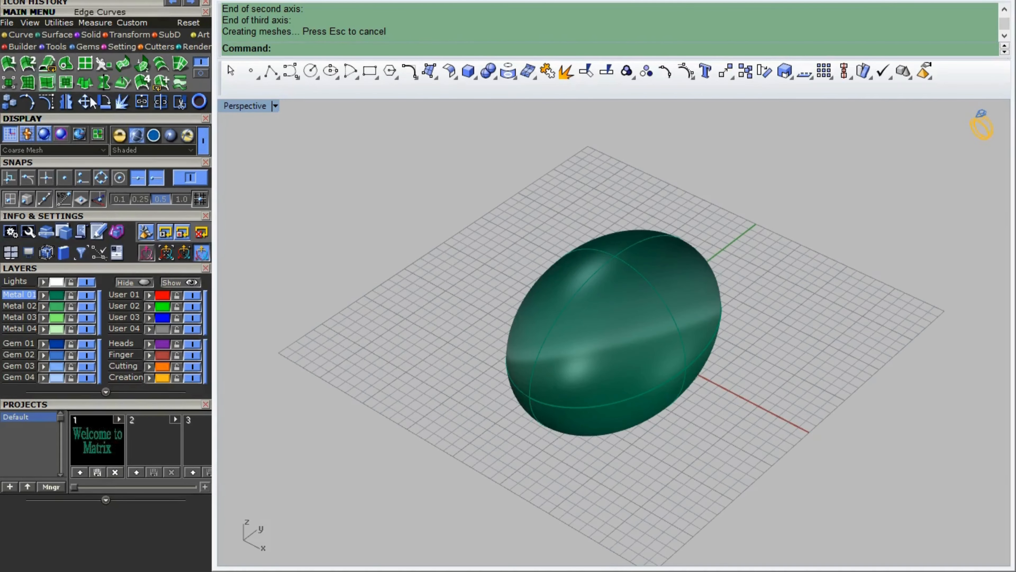
# Rebuild the ellipsoid with point counts U 10 and V 8, degree 3 in both directions, and select it
pyautogui.click(646, 361)
pyautogui.press('Return')
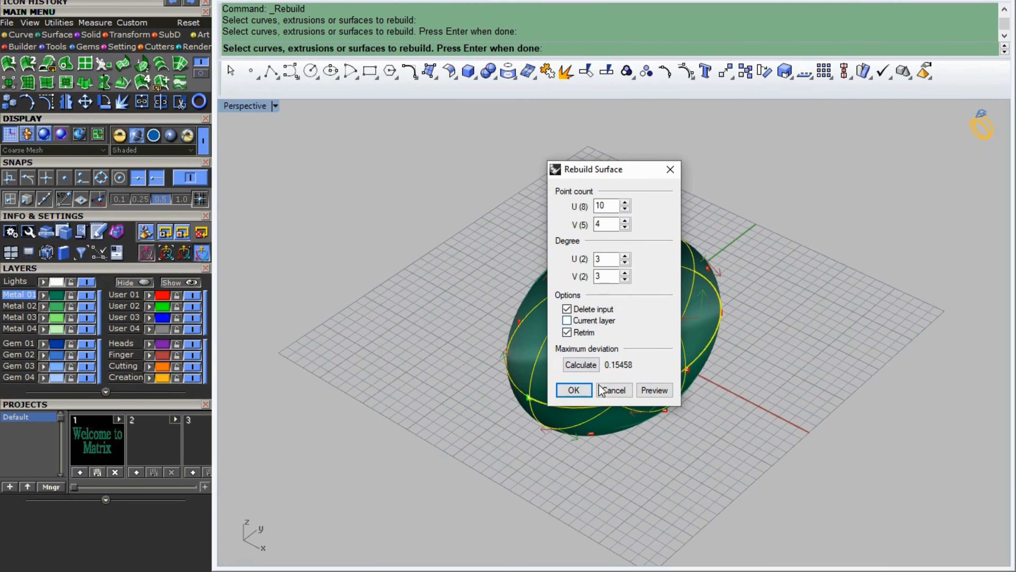
pyautogui.click(654, 390)
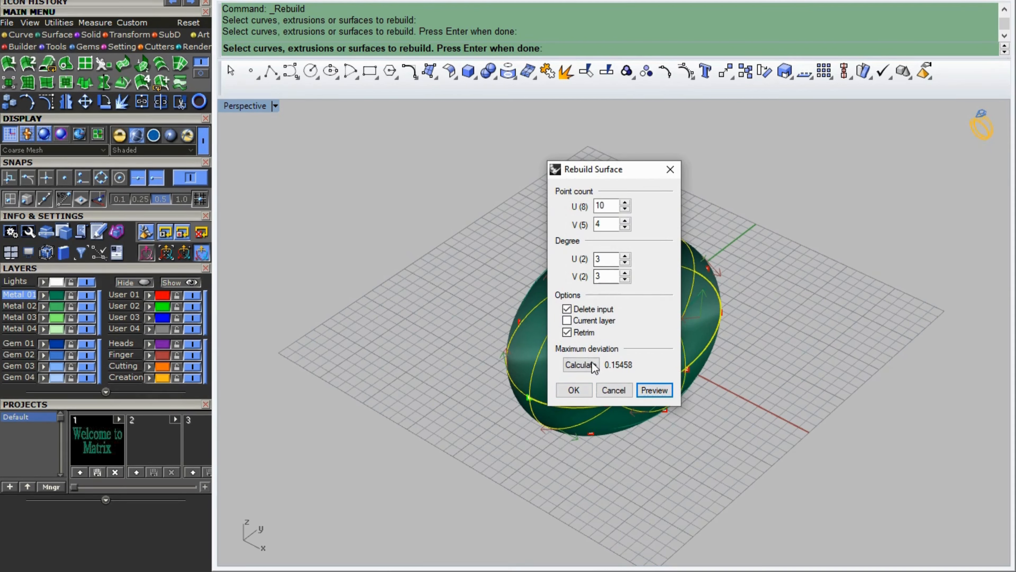
pyautogui.click(625, 222)
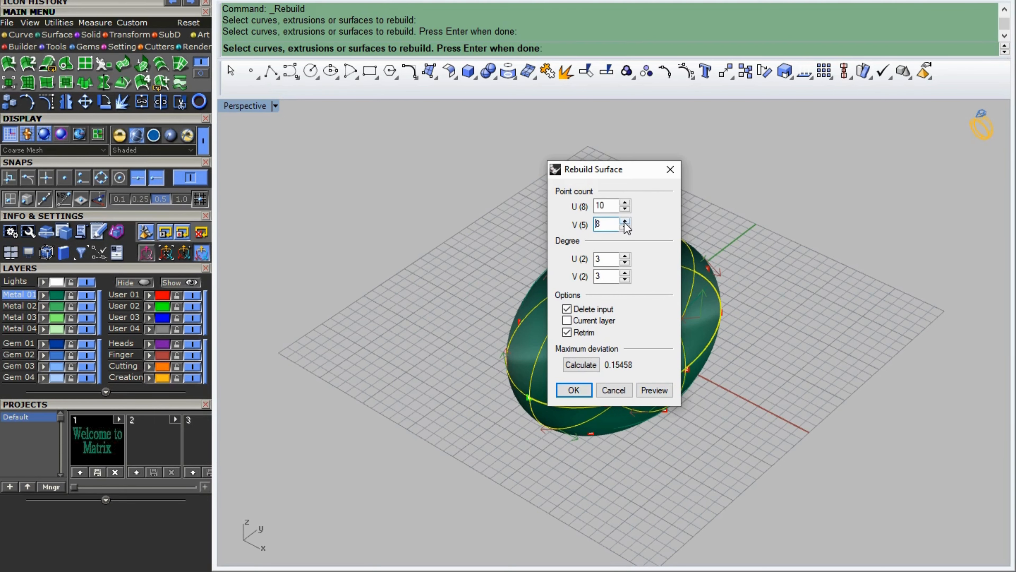
pyautogui.click(573, 389)
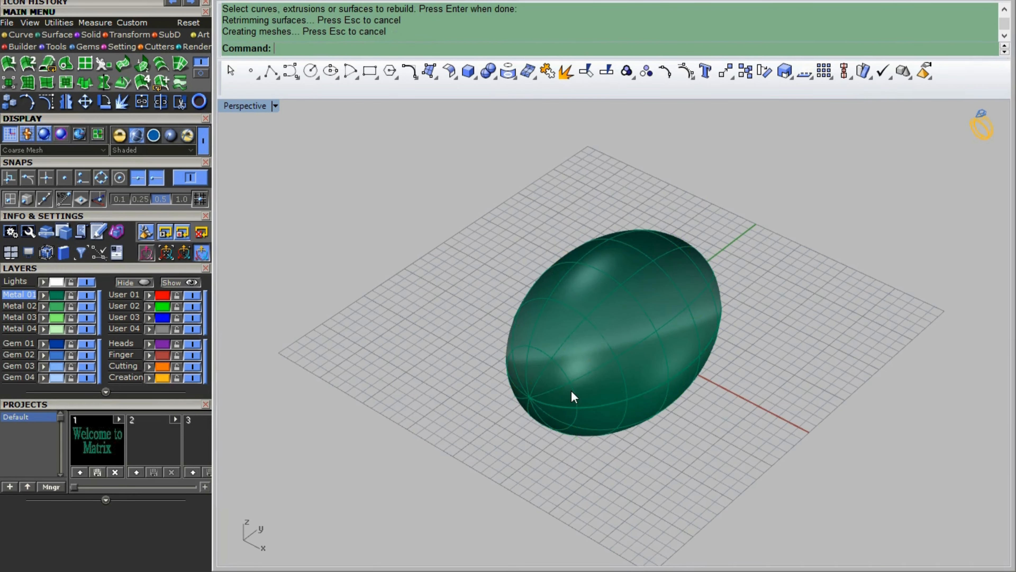
pyautogui.click(802, 325)
pyautogui.moveTo(802, 325); pyautogui.dragTo(749, 314, button='right')
pyautogui.click(664, 283)
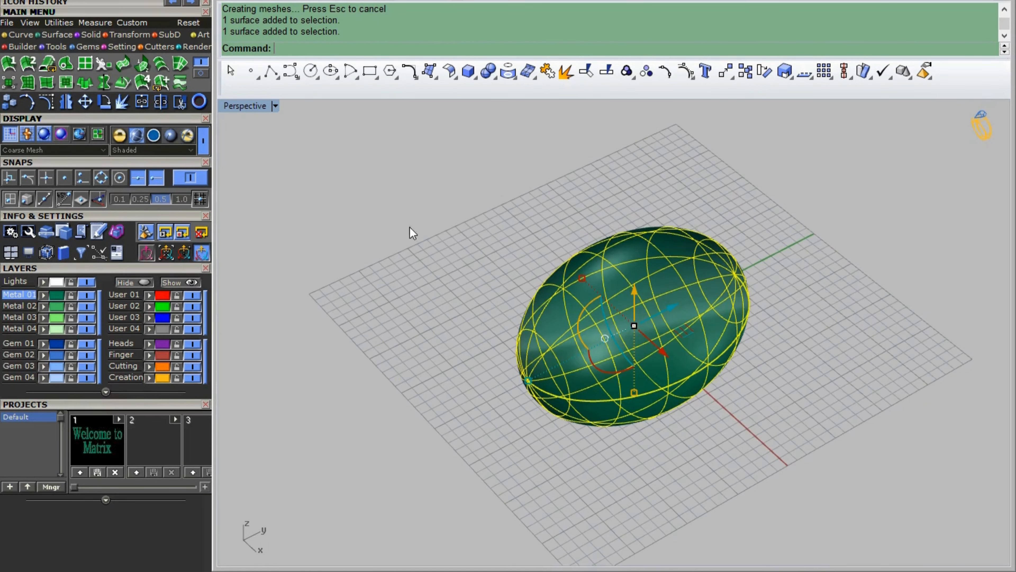
# Show the ellipsoid's control points and push the pole points at one end inward along the green axis to form a hollow
pyautogui.click(47, 104)
pyautogui.moveTo(842, 248); pyautogui.dragTo(683, 381, button='right')
pyautogui.moveTo(520, 326); pyautogui.dragTo(542, 372)
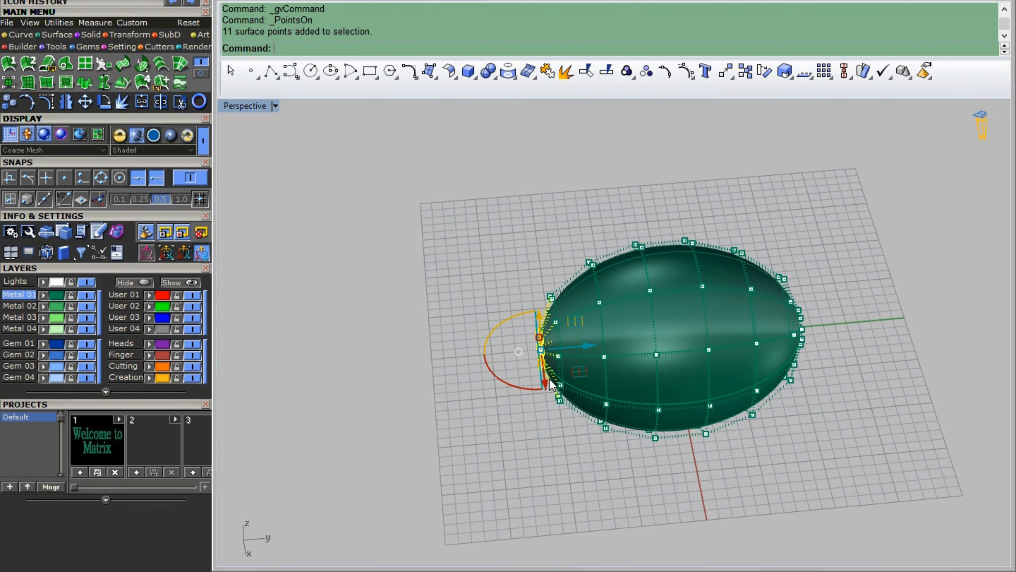
pyautogui.moveTo(544, 370); pyautogui.dragTo(576, 383, button='right')
pyautogui.moveTo(573, 350); pyautogui.dragTo(695, 362)
pyautogui.click(732, 437)
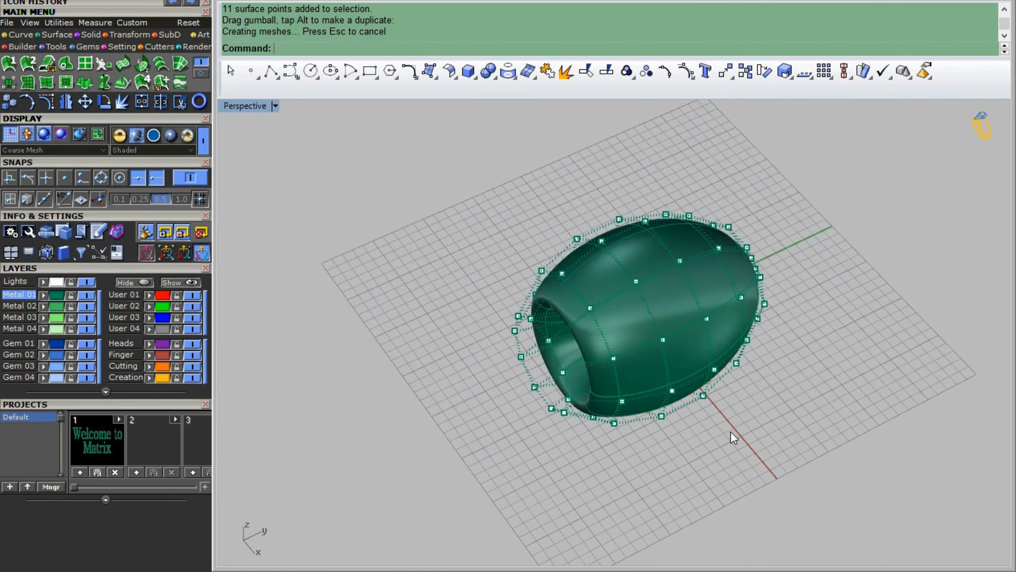
# Push the pole points at the ellipsoid's opposite end inward along the green axis to form a matching hollow
pyautogui.moveTo(732, 438); pyautogui.dragTo(854, 496, button='right')
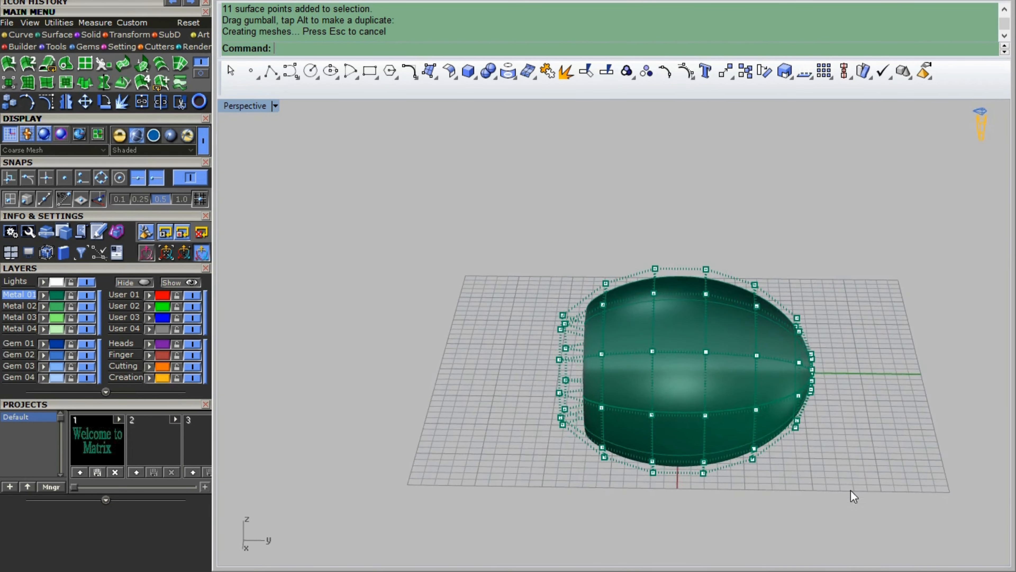
pyautogui.moveTo(810, 442); pyautogui.dragTo(852, 329)
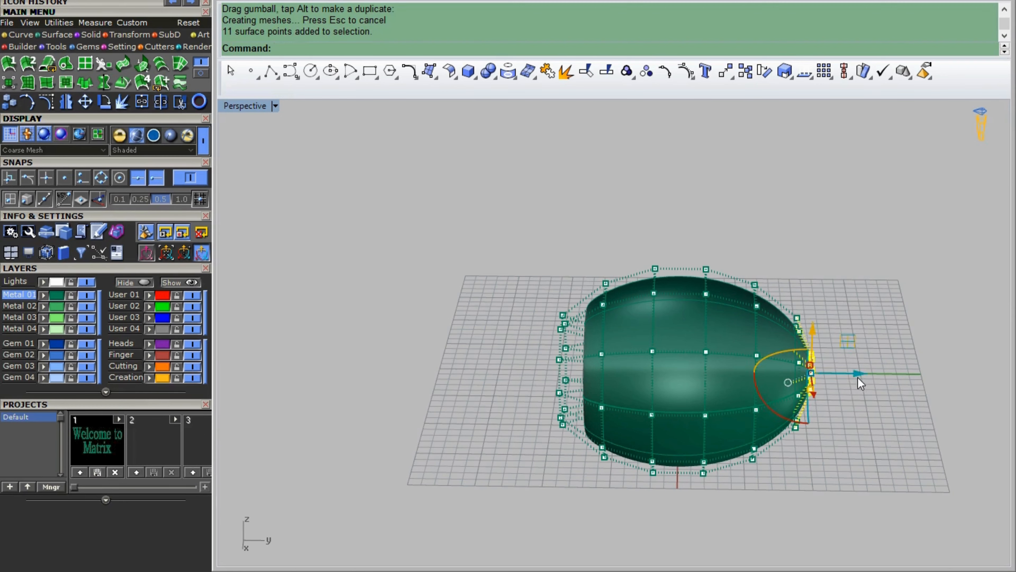
pyautogui.moveTo(858, 375); pyautogui.dragTo(724, 380)
pyautogui.click(905, 367)
# Select the ring of control points around the far opening on the positive green-axis side and scale it slightly outward
pyautogui.moveTo(905, 369); pyautogui.dragTo(661, 551, button='right')
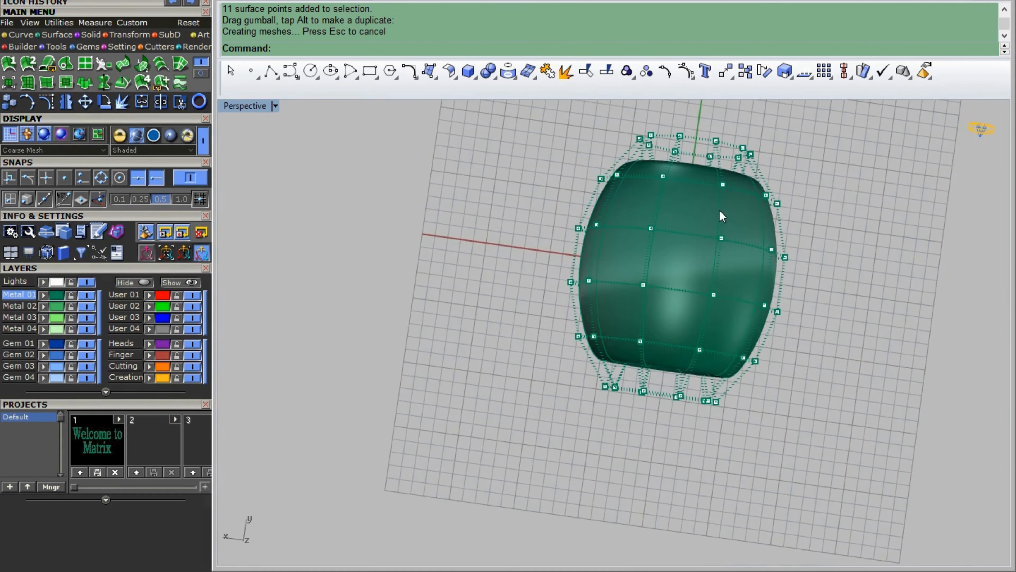
pyautogui.moveTo(719, 211); pyautogui.dragTo(690, 218, button='right')
pyautogui.moveTo(599, 132); pyautogui.dragTo(771, 172)
pyautogui.moveTo(791, 163); pyautogui.dragTo(767, 273, button='right')
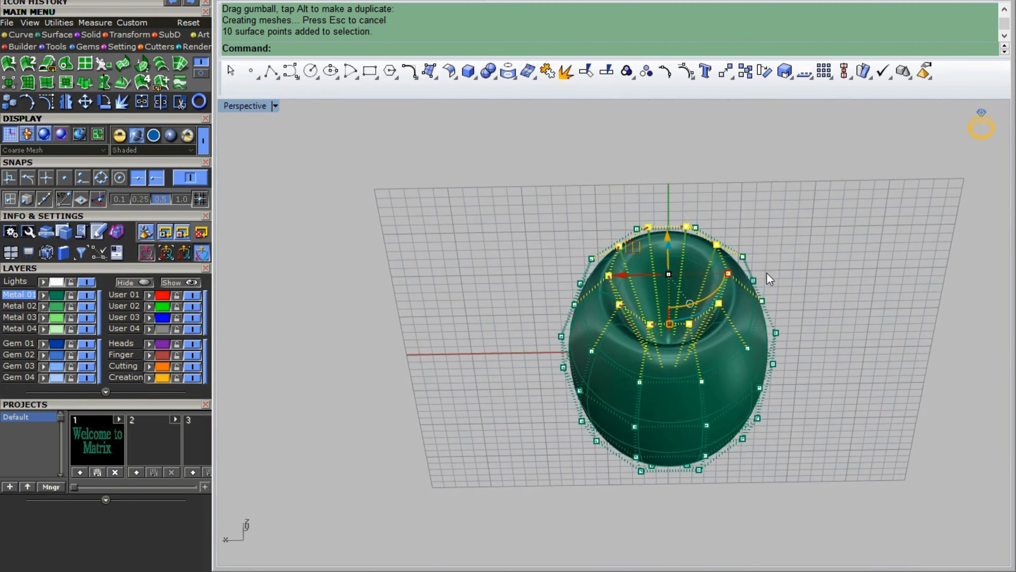
pyautogui.moveTo(728, 273); pyautogui.dragTo(749, 281)
pyautogui.click(819, 352)
# Scale the ring of control points around the other opening slightly outward to widen that rim
pyautogui.moveTo(820, 372); pyautogui.dragTo(844, 298, button='right')
pyautogui.moveTo(705, 411); pyautogui.dragTo(612, 446, button='right')
pyautogui.moveTo(573, 442); pyautogui.dragTo(775, 379)
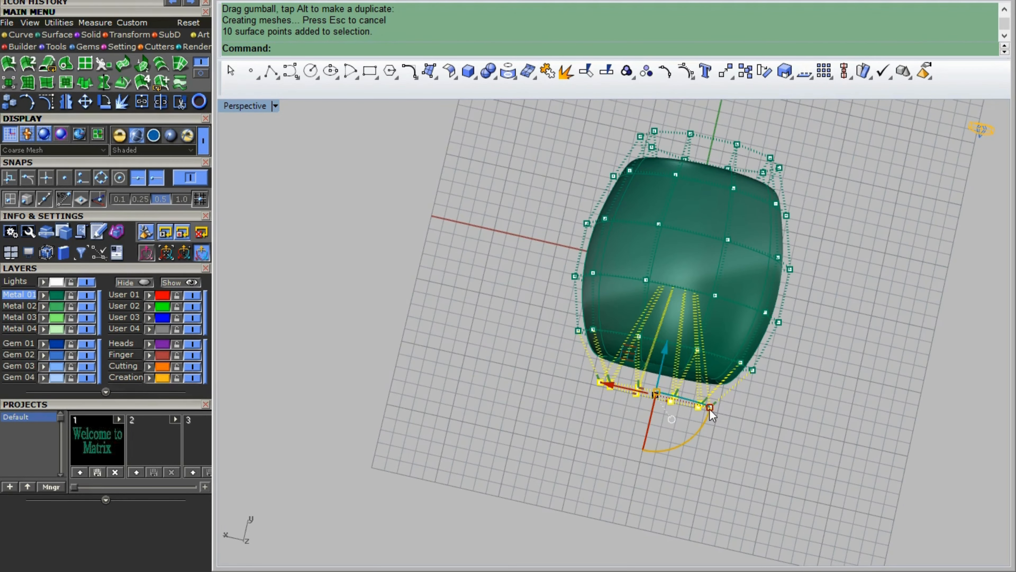
pyautogui.moveTo(710, 411); pyautogui.dragTo(729, 413)
pyautogui.click(862, 391)
# Select the control points between the two rims, scale them slightly outward, and hide the control points to inspect the barrel shape
pyautogui.moveTo(862, 390); pyautogui.dragTo(772, 500, button='right')
pyautogui.moveTo(524, 176); pyautogui.dragTo(832, 356)
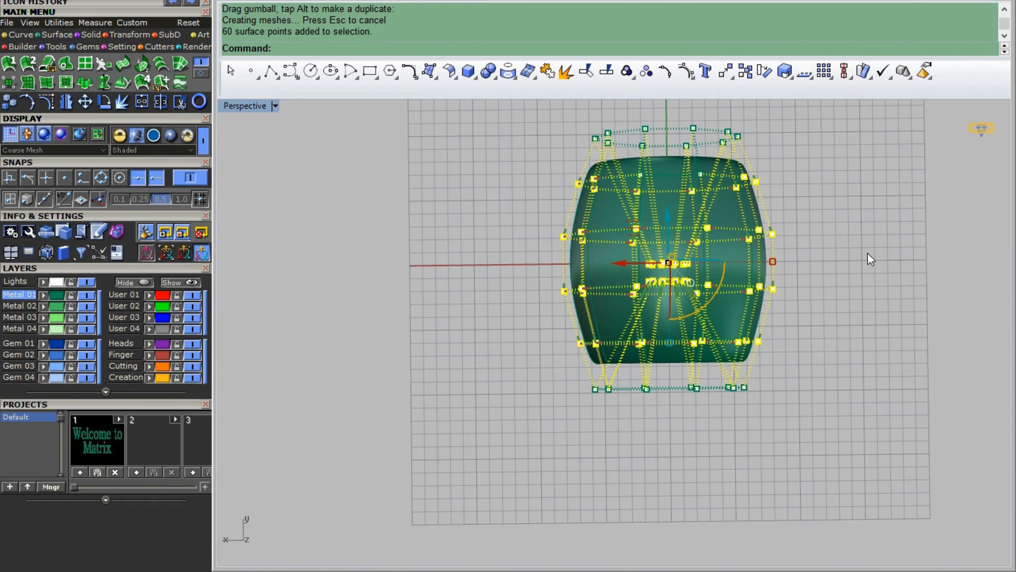
pyautogui.moveTo(869, 256); pyautogui.dragTo(761, 234, button='right')
pyautogui.keyDown('shift'); pyautogui.click(772, 239); pyautogui.keyUp('shift')
pyautogui.moveTo(772, 267); pyautogui.dragTo(793, 267)
pyautogui.click(833, 316)
pyautogui.moveTo(834, 316); pyautogui.dragTo(772, 502, button='right')
pyautogui.press('Escape')
pyautogui.moveTo(816, 249); pyautogui.dragTo(623, 332, button='right')
pyautogui.scroll(-3, 624, 332)
pyautogui.moveTo(703, 313); pyautogui.dragTo(623, 416, button='right')
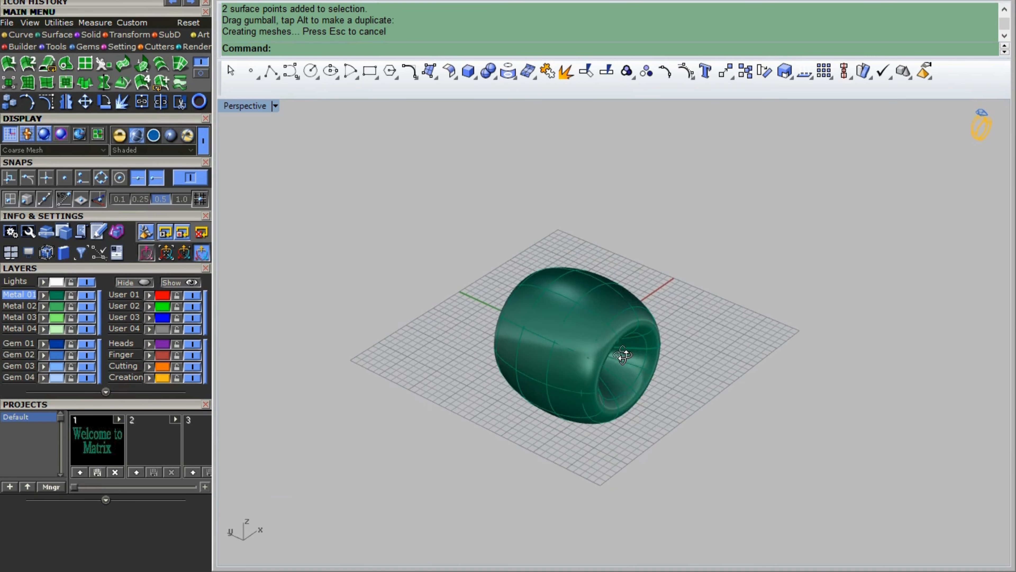